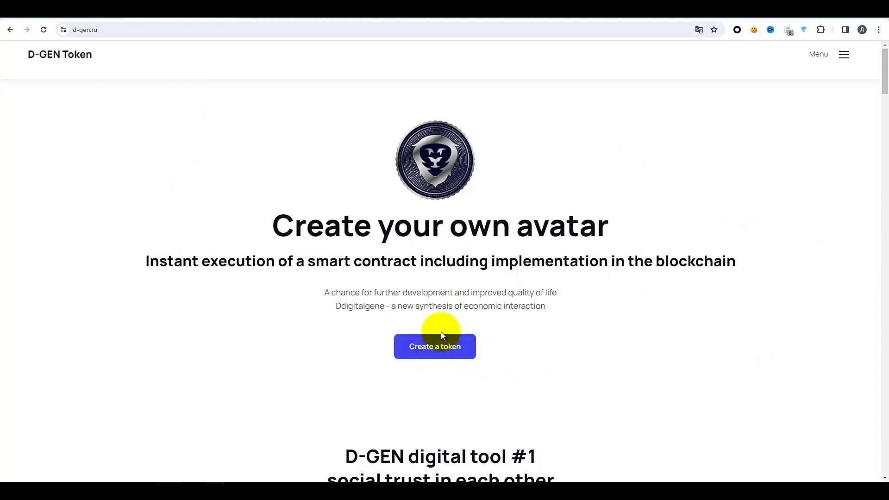
# - Start creating a token, review the Account creation form, and reach My account with zero token balances
pyautogui.click(447, 350)
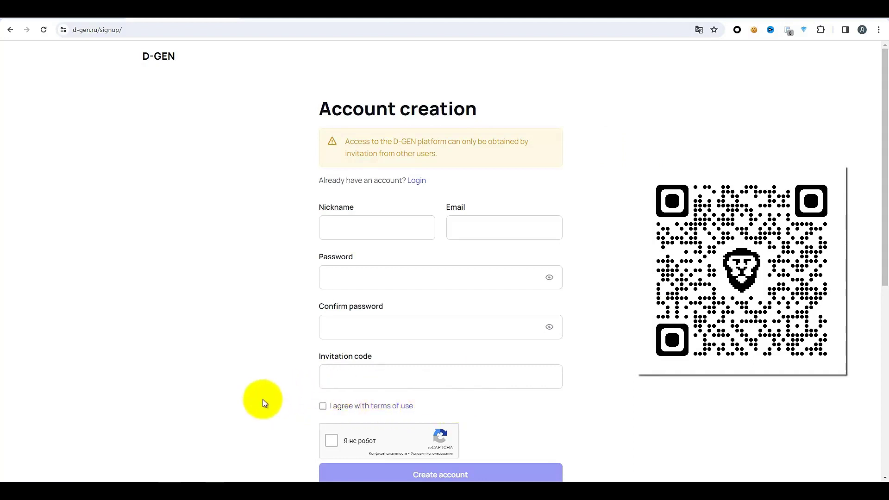
pyautogui.scroll(-2, 328, 427)
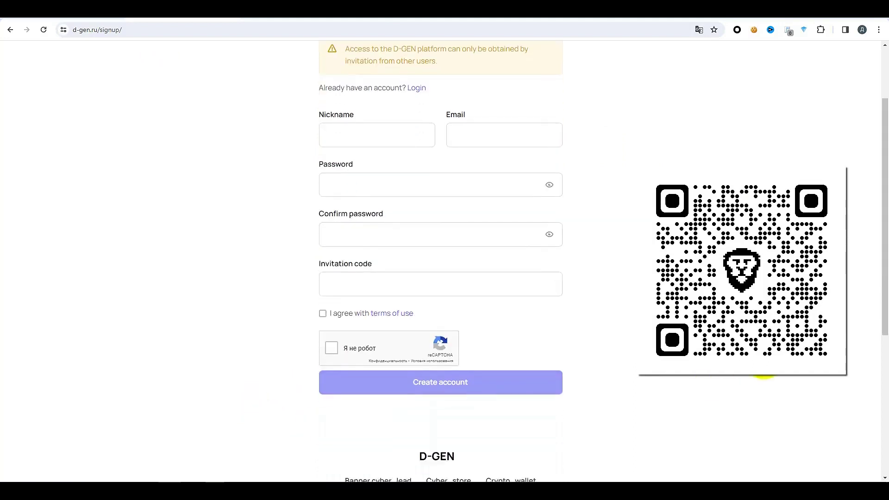
pyautogui.scroll(2, 407, 385)
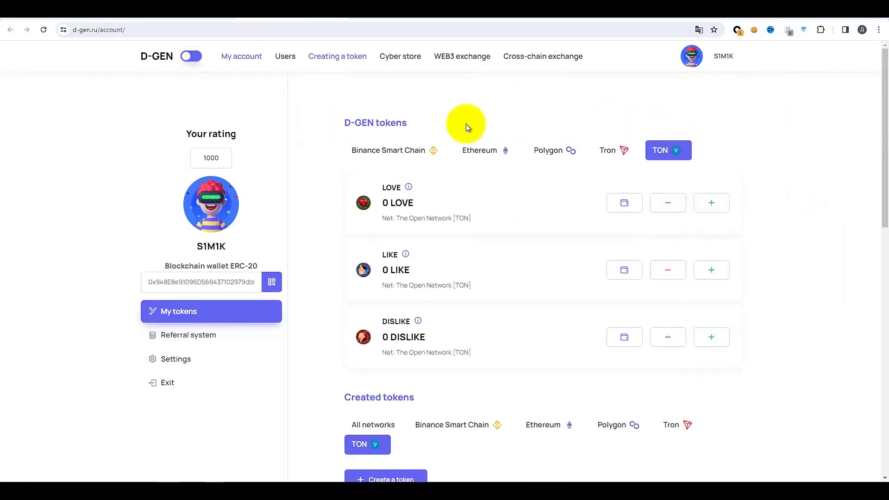
# - Show the BNB Smart Chain balances: 100 LOVE, 100 LIKE and 200 DISLIKE
pyautogui.click(406, 152)
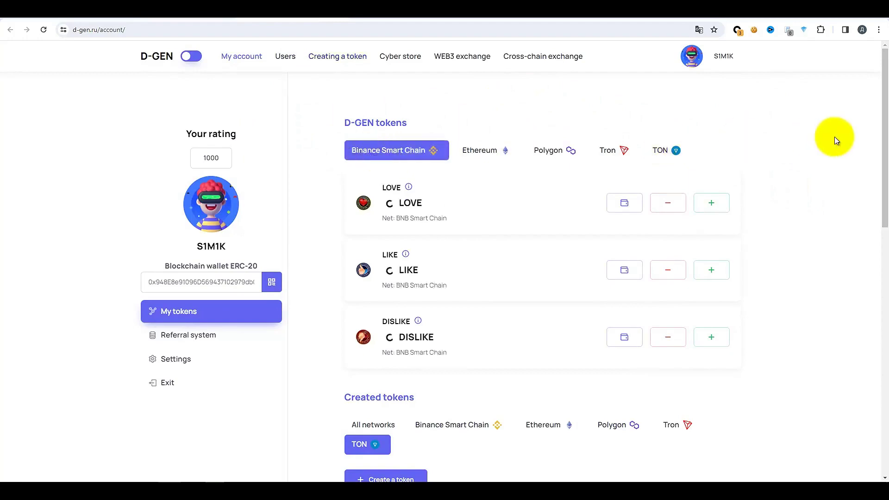
pyautogui.scroll(-8, 425, 409)
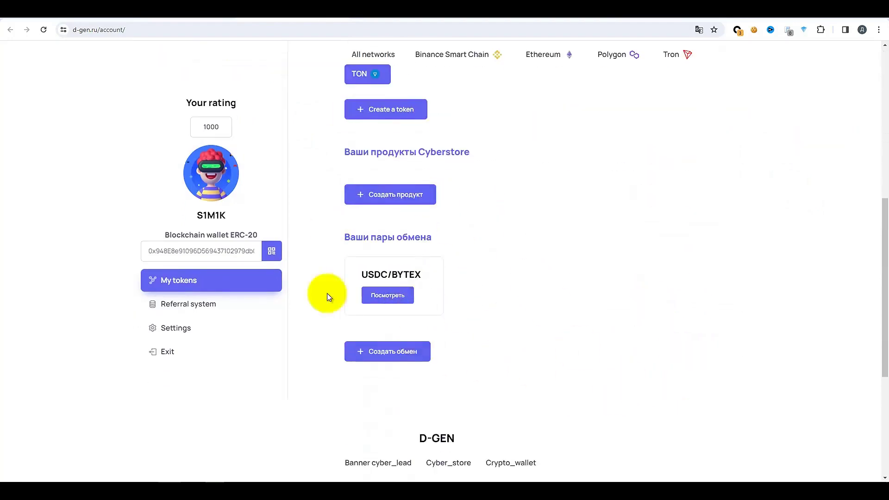
pyautogui.scroll(8, 670, 369)
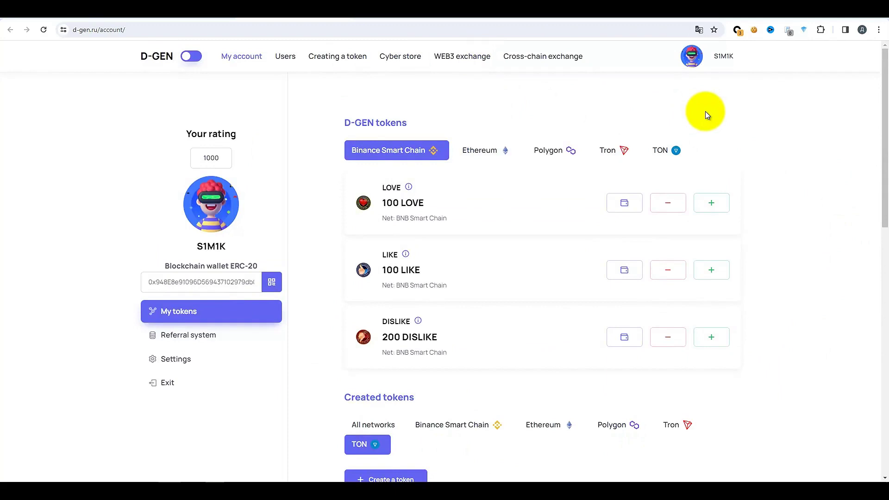
# - View the empty TON network balances, then move to the tonhub.com tab
pyautogui.click(661, 150)
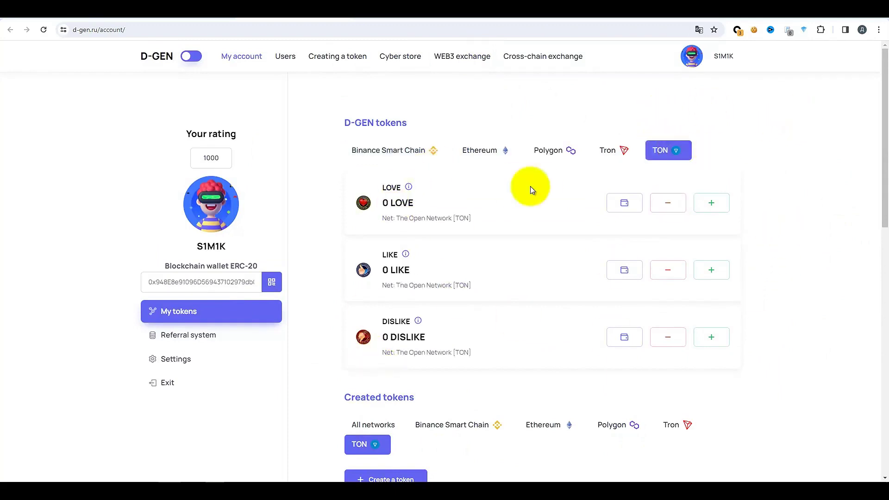
pyautogui.scroll(-2, 808, 189)
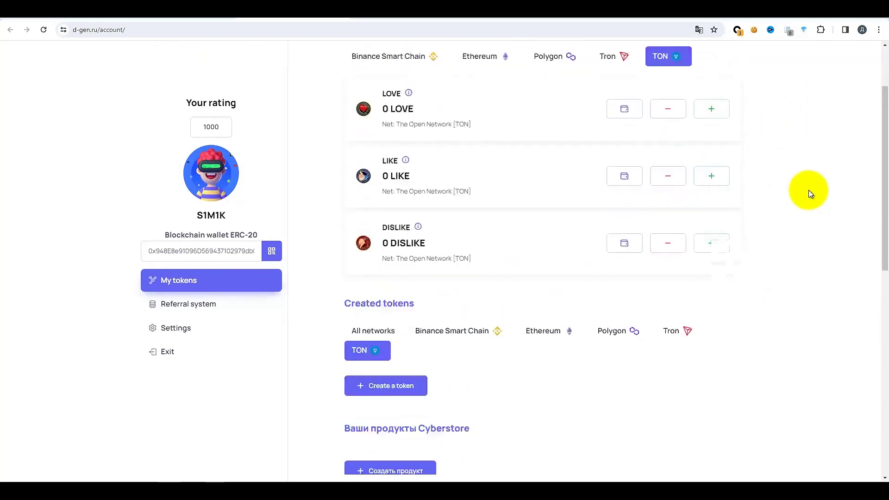
pyautogui.scroll(2, 808, 189)
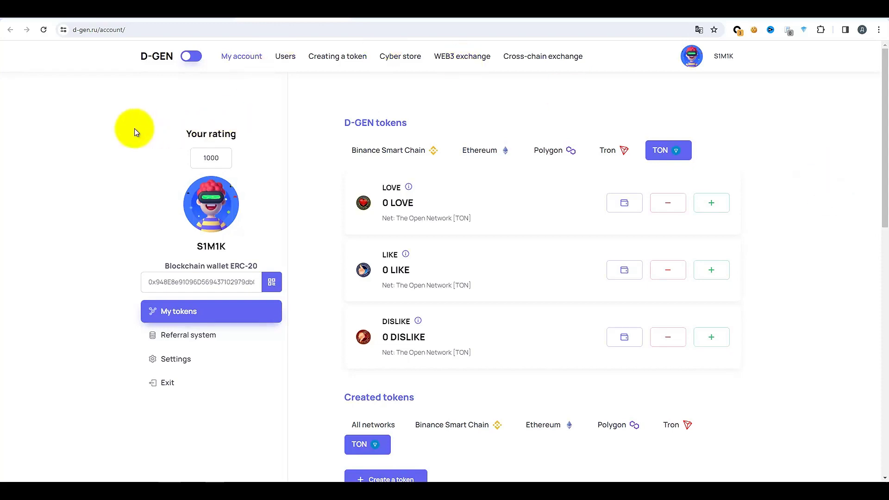
pyautogui.click(412, 9)
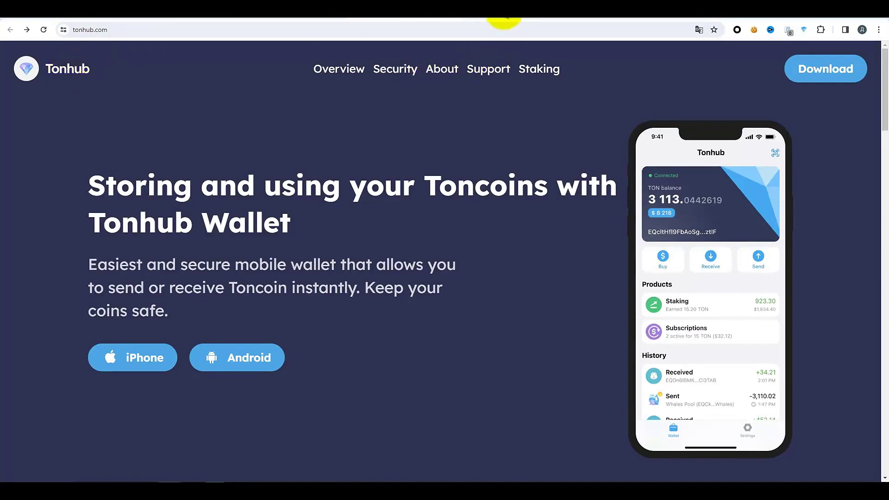
# - Compare the tonhub.com and tonkeeper.com wallet sites, finishing on the Tonkeeper home page
pyautogui.click(495, 9)
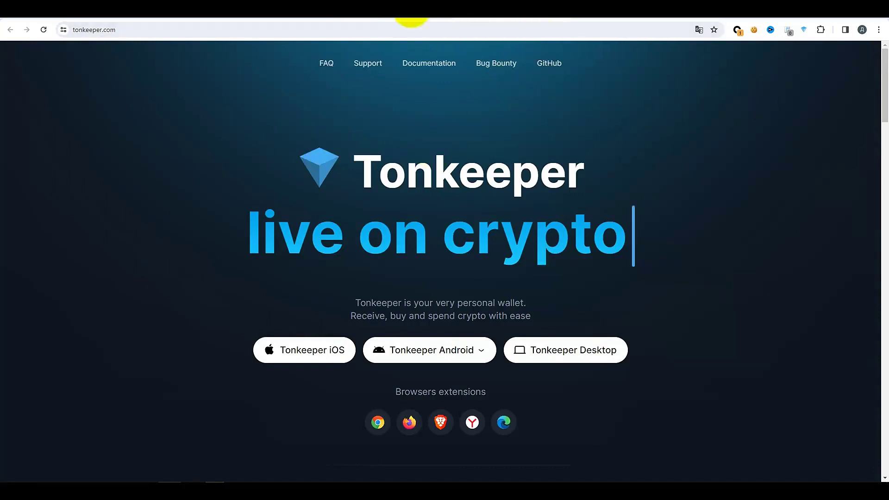
pyautogui.click(418, 17)
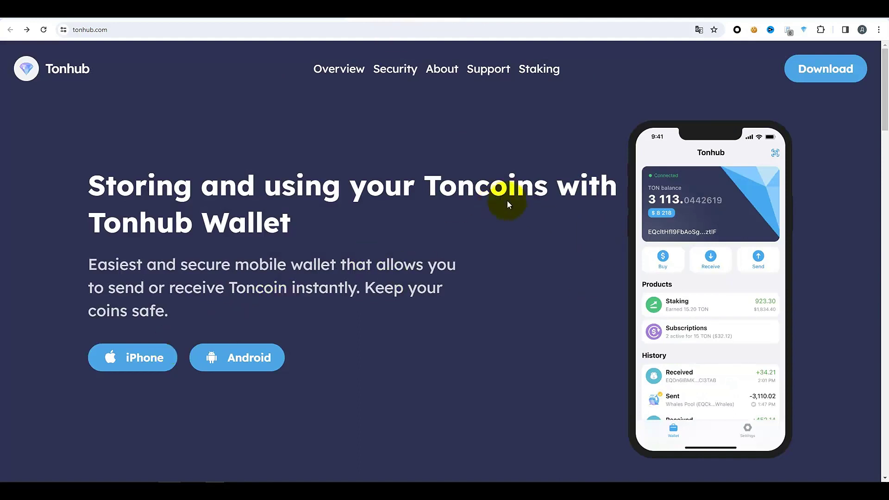
pyautogui.click(505, 17)
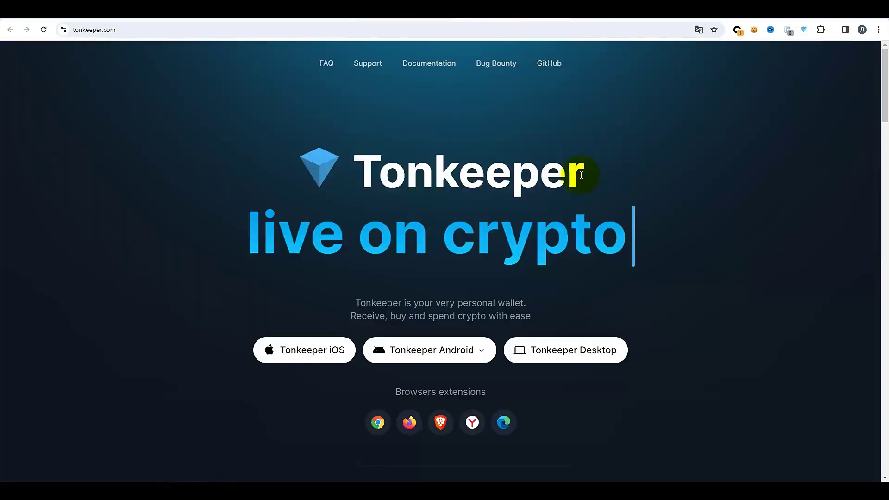
pyautogui.click(397, 16)
pyautogui.click(799, 73)
pyautogui.click(279, 390)
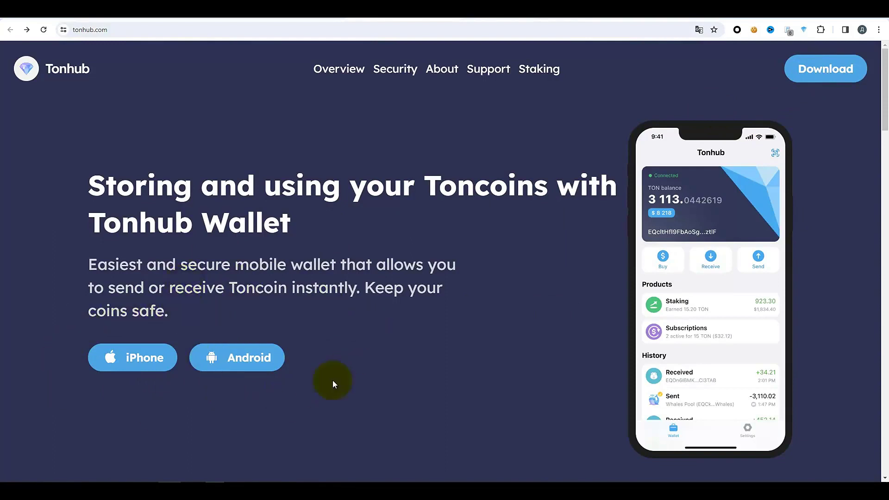
pyautogui.click(509, 15)
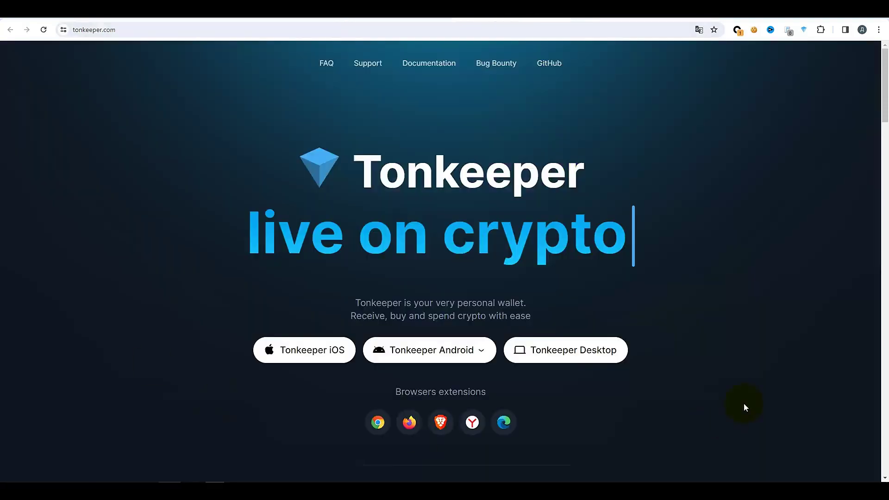
pyautogui.click(280, 240)
# - Open the Tonkeeper Chrome Web Store page in a new tab to confirm installation
pyautogui.rightClick(378, 430)
pyautogui.click(629, 420)
pyautogui.rightClick(379, 430)
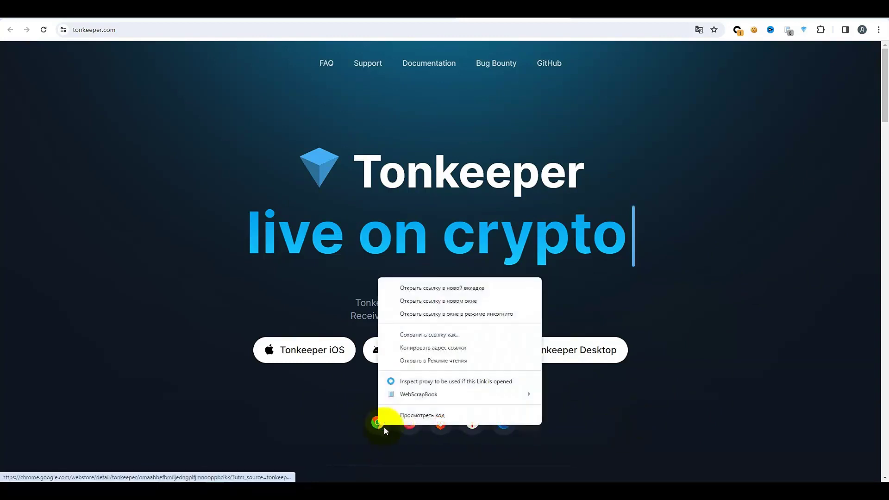
pyautogui.click(407, 285)
pyautogui.click(612, 13)
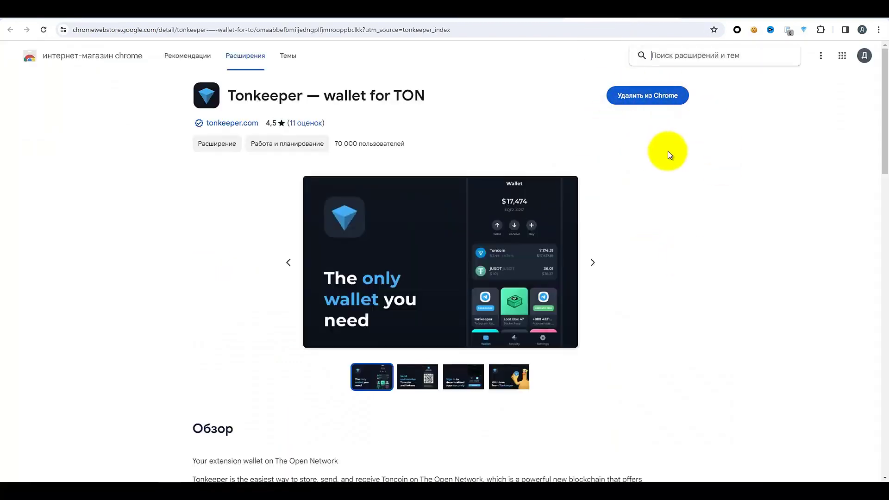
pyautogui.click(662, 101)
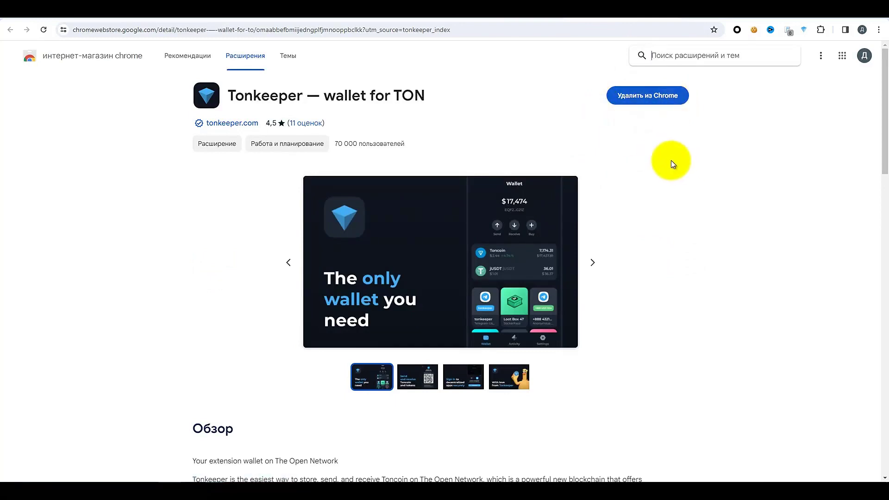
# - Check the Tonkeeper extension wallet shows $0 and 0 TON, then return to Tonhub
pyautogui.click(661, 15)
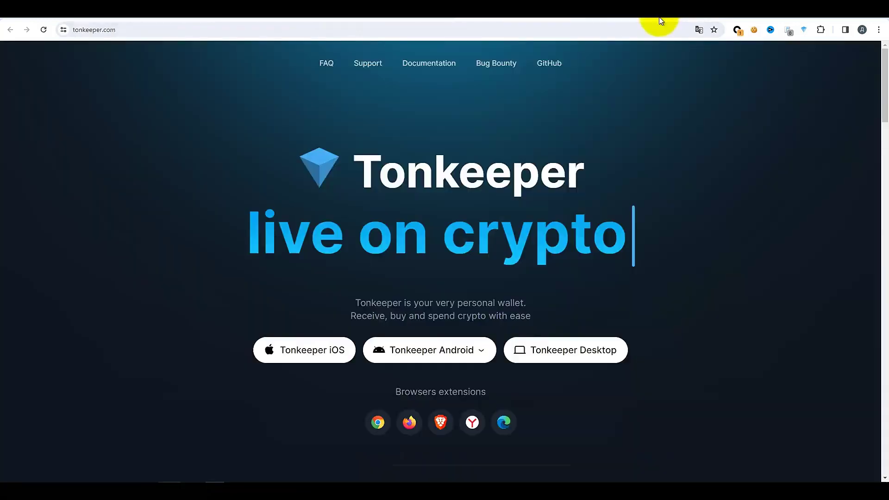
pyautogui.click(804, 29)
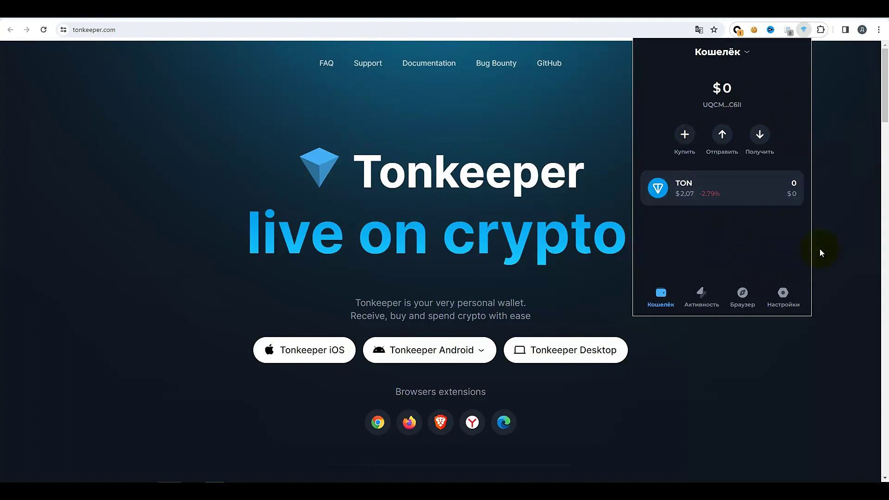
pyautogui.click(851, 151)
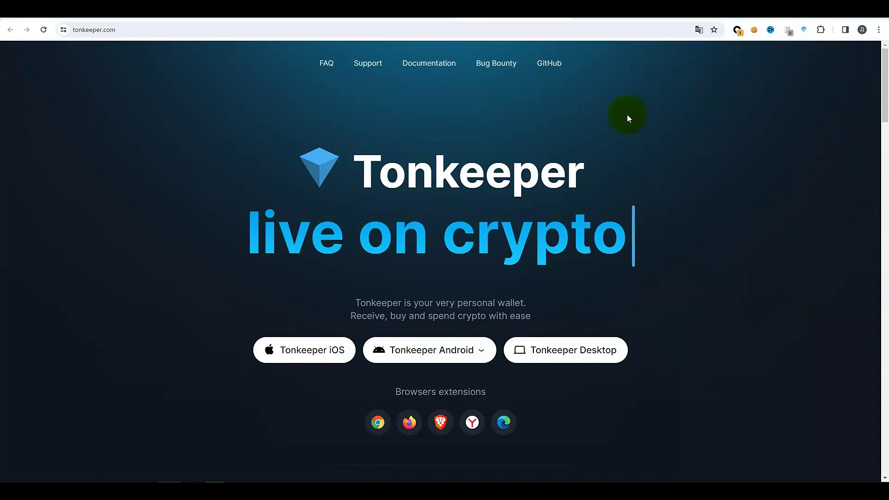
pyautogui.click(407, 10)
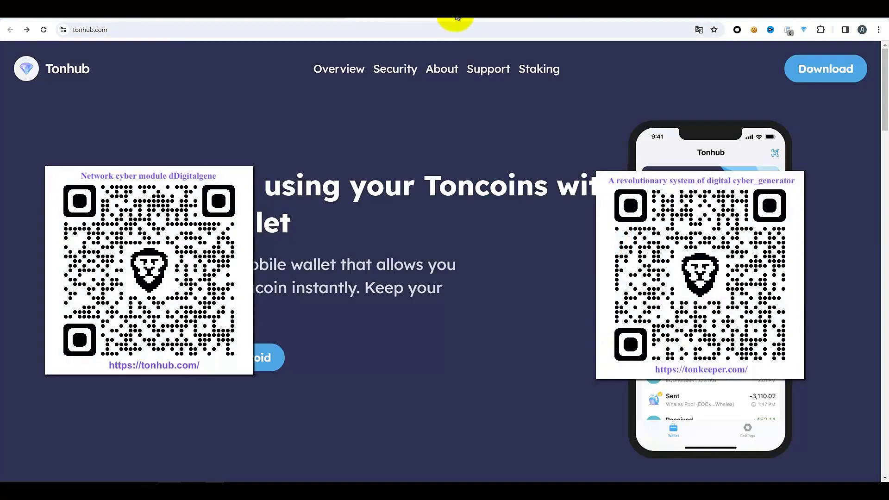
# - Go through tonkeeper.com to the d-gen.ru account tab and open Creating a token
pyautogui.click(507, 14)
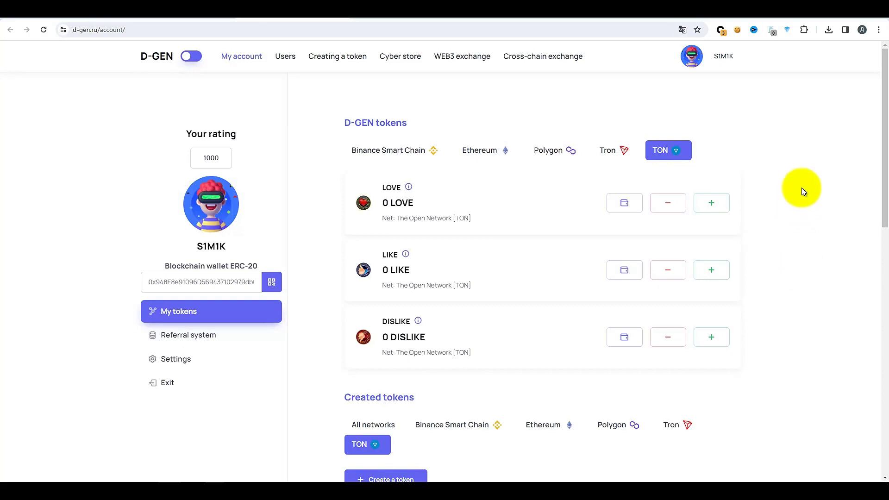
pyautogui.click(342, 57)
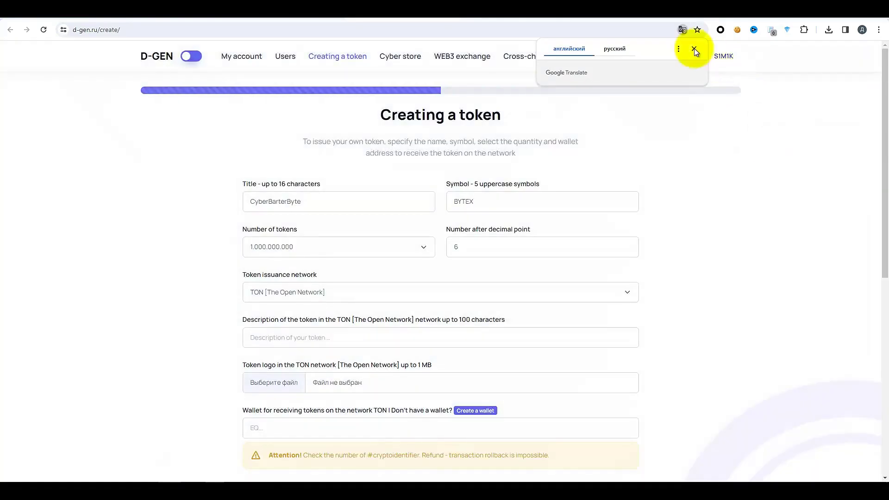
# - Keep 1.000.000.000 as the token quantity and TON as the issuance network
pyautogui.click(694, 49)
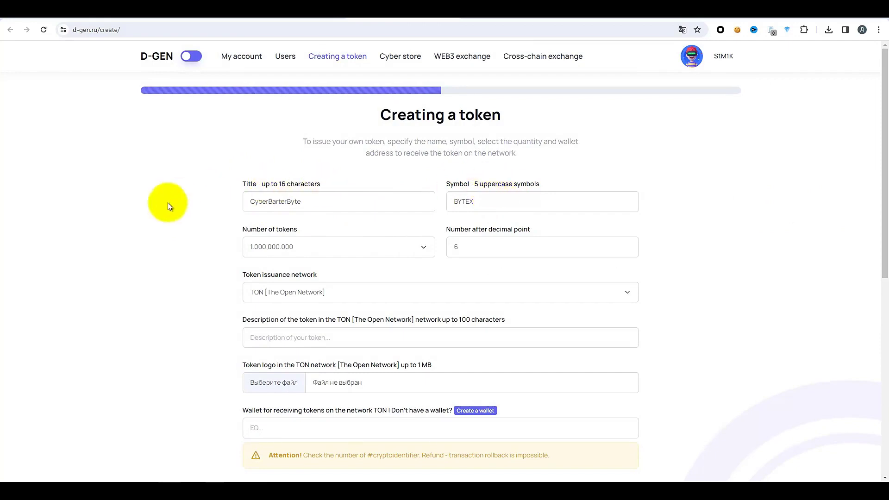
pyautogui.click(315, 242)
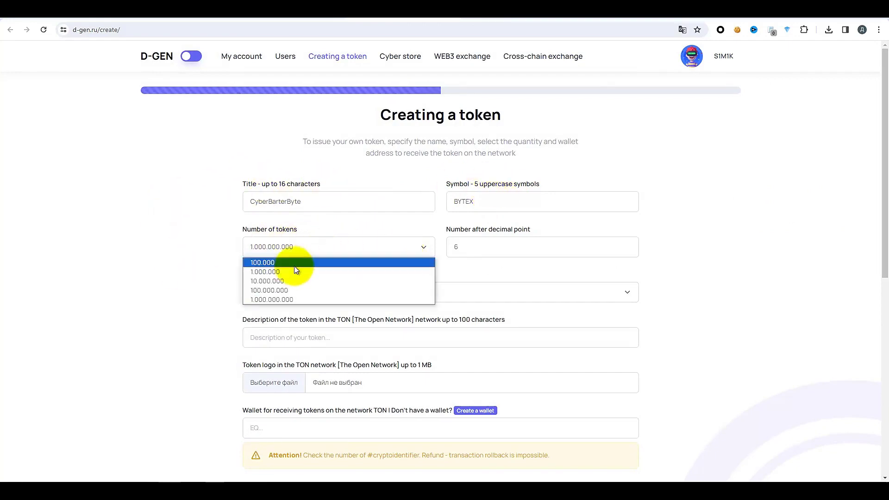
pyautogui.click(271, 300)
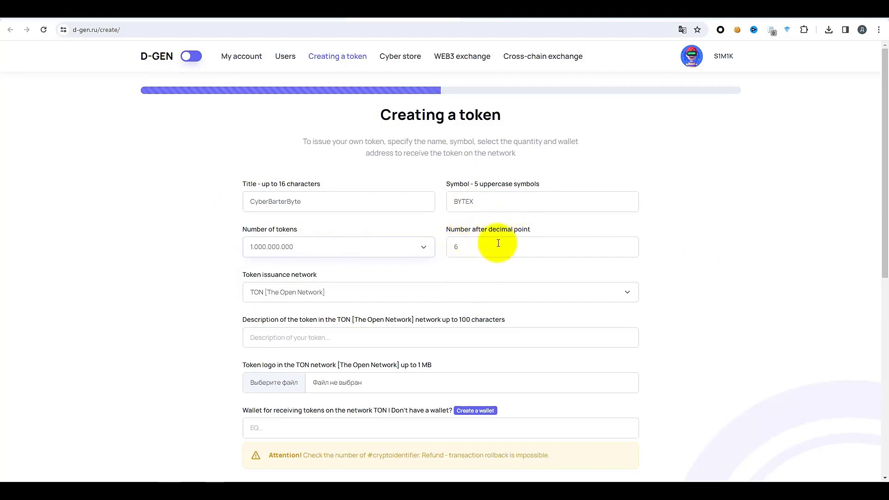
pyautogui.click(581, 293)
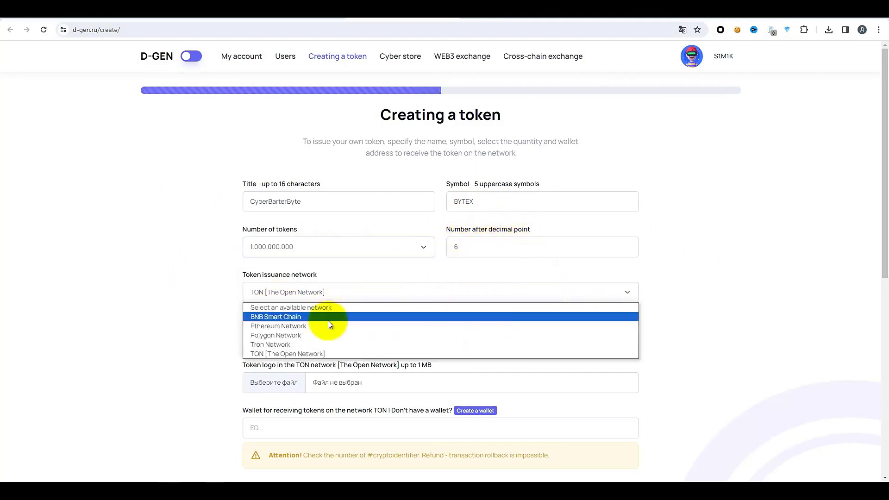
pyautogui.click(294, 356)
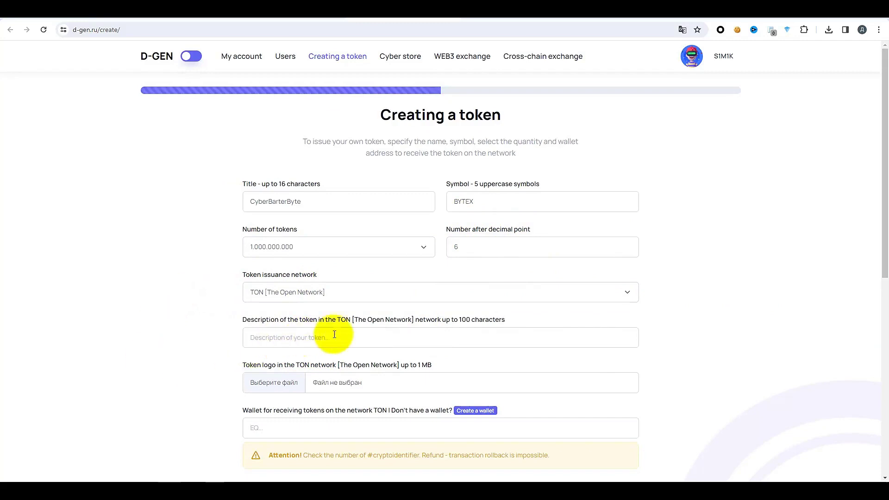
# - Copy the title CyberBarterByte and paste it into the Description field
pyautogui.click(316, 337)
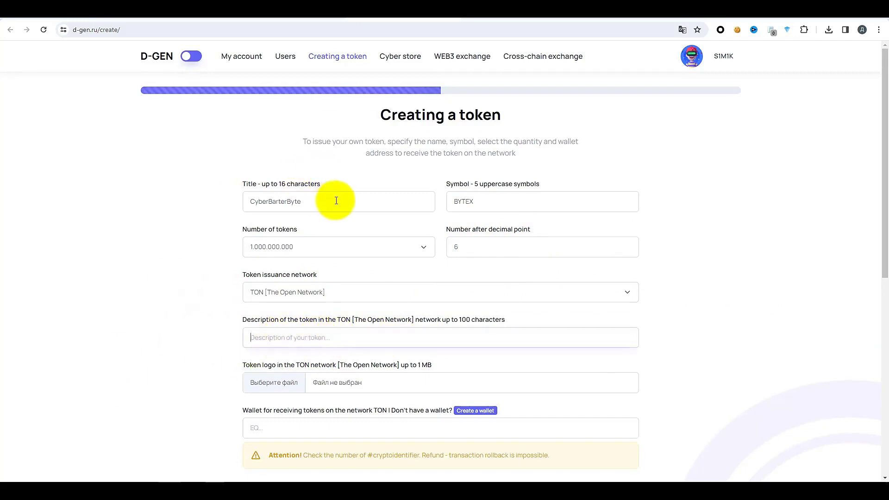
pyautogui.moveTo(337, 199); pyautogui.dragTo(177, 200)
pyautogui.hotkey('ctrl', 'c')
pyautogui.click(324, 338)
pyautogui.hotkey('ctrl', 'v')
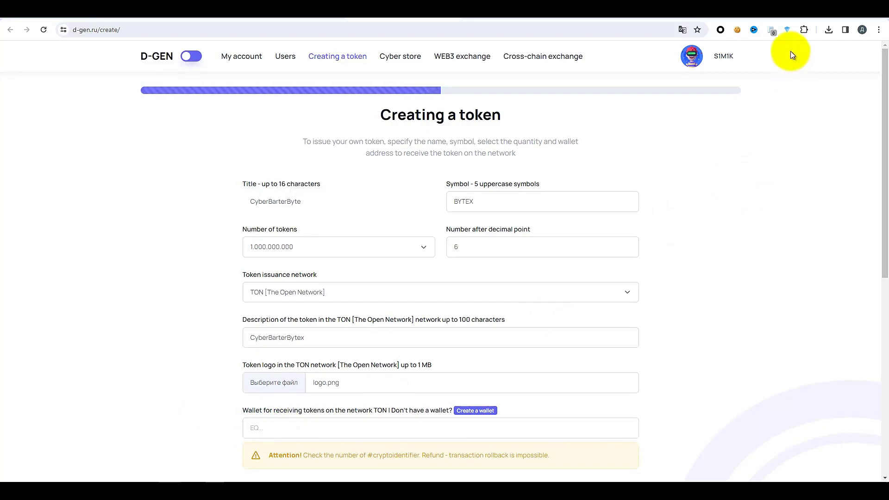
# - Copy the Tonkeeper wallet address from the extension and go to the Tonviewer tab
pyautogui.click(787, 30)
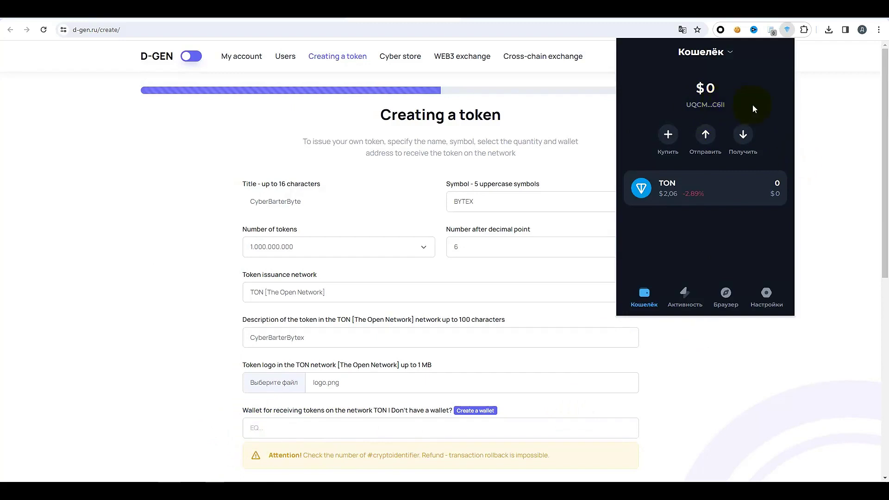
pyautogui.click(720, 104)
pyautogui.click(840, 130)
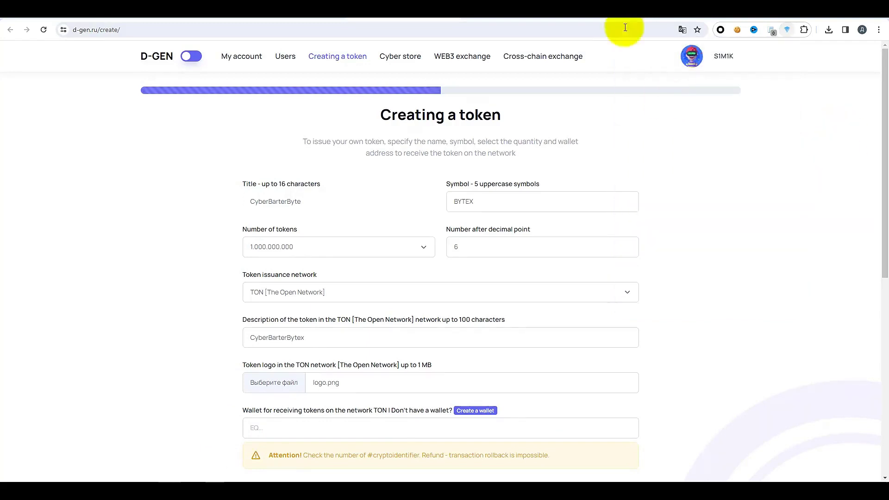
pyautogui.click(623, 17)
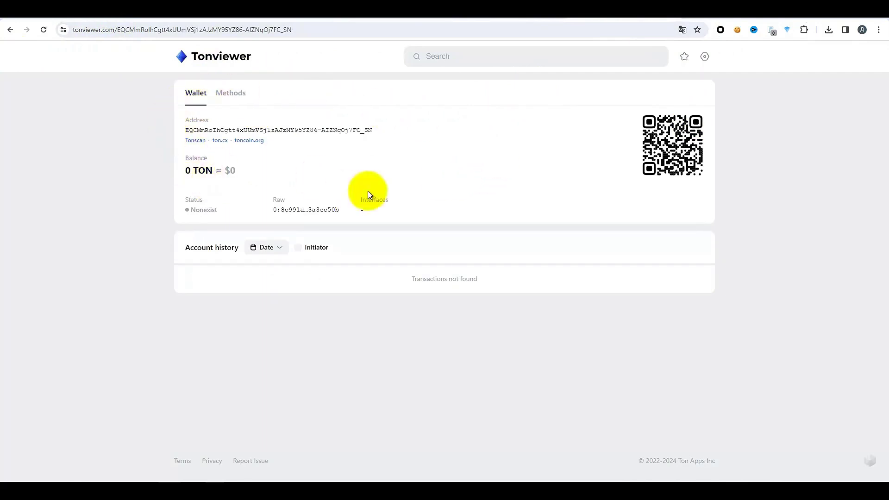
# - Look up the copied address in Tonviewer and paste it into D-GEN's receiving-wallet field
pyautogui.click(456, 55)
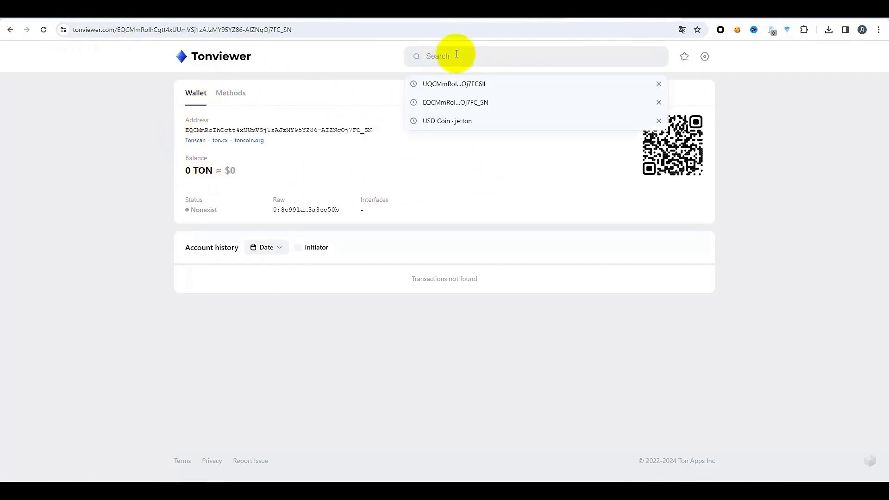
pyautogui.hotkey('ctrl', 'v')
pyautogui.press('Return')
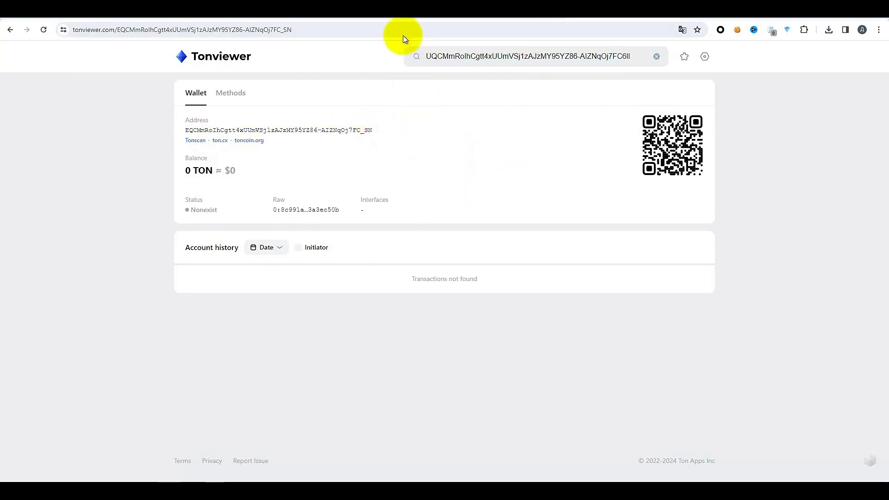
pyautogui.click(403, 18)
pyautogui.click(286, 432)
pyautogui.hotkey('ctrl', 'v')
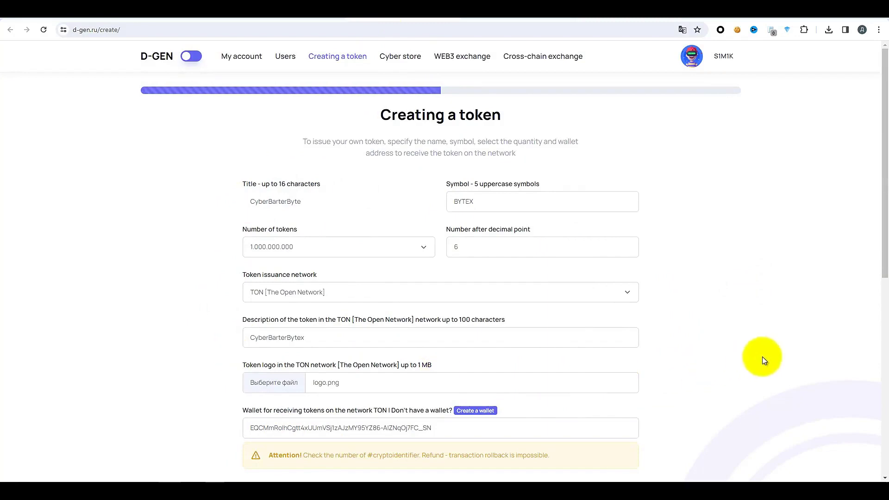
# - Submit the CyberBarterByte (BYTEX) token form with the Create a token button
pyautogui.scroll(-1, 192, 273)
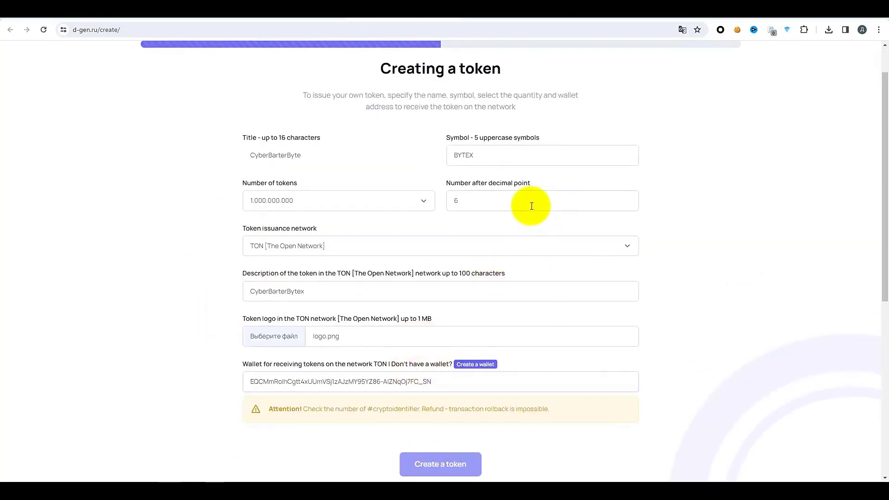
pyautogui.click(444, 464)
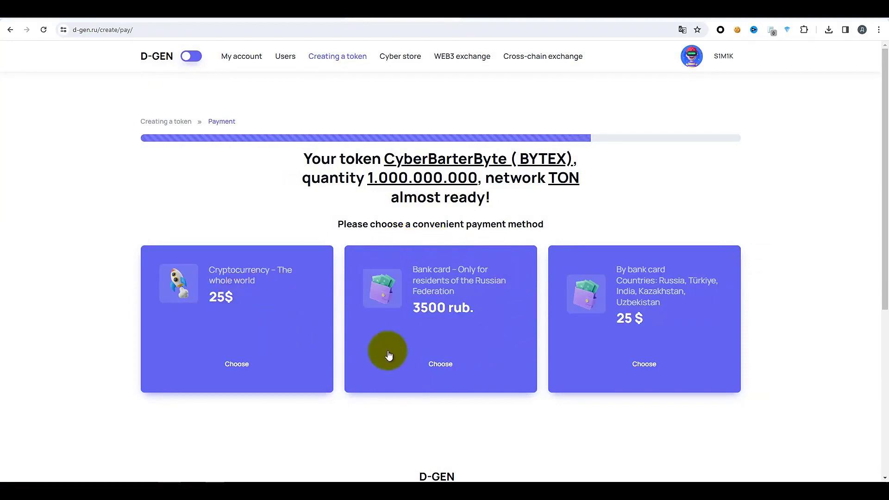
# - Choose the Cryptocurrency – The whole world 25$ payment option
pyautogui.click(207, 357)
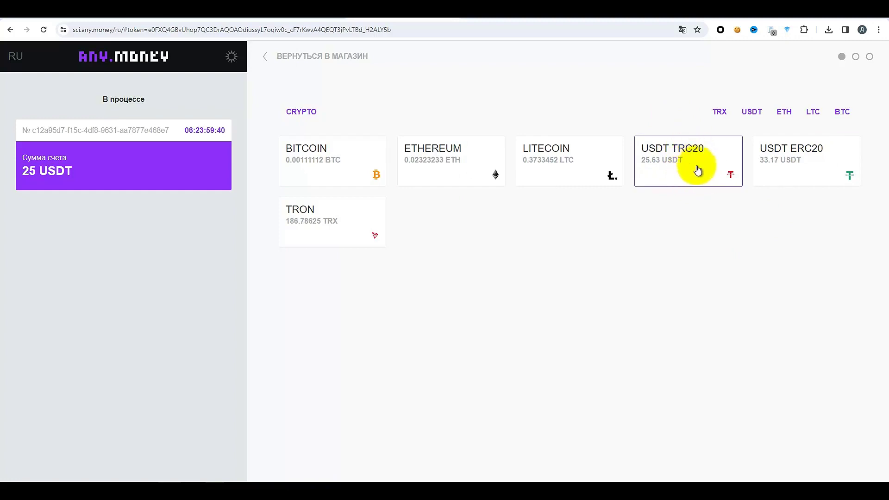
# - Choose USDT TRC20 to pay the 25 USDT invoice, 25.63 USDT with 0.63 commission
pyautogui.click(693, 170)
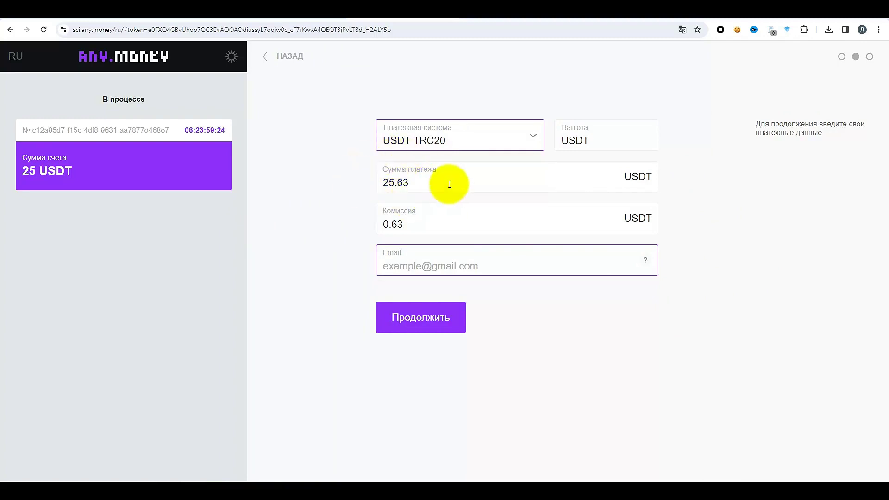
# - Paste the contact e-mail into the Email field and continue to the USDT TRC20 deposit address
pyautogui.click(463, 263)
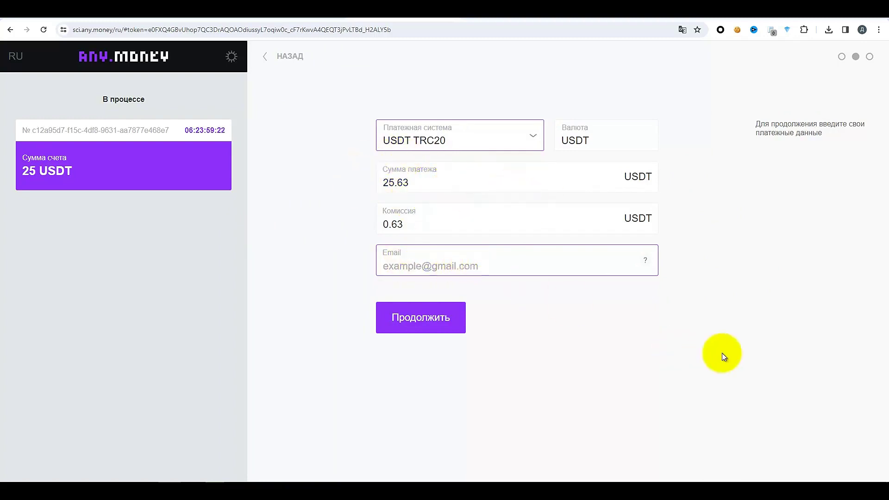
pyautogui.hotkey('ctrl', 'v')
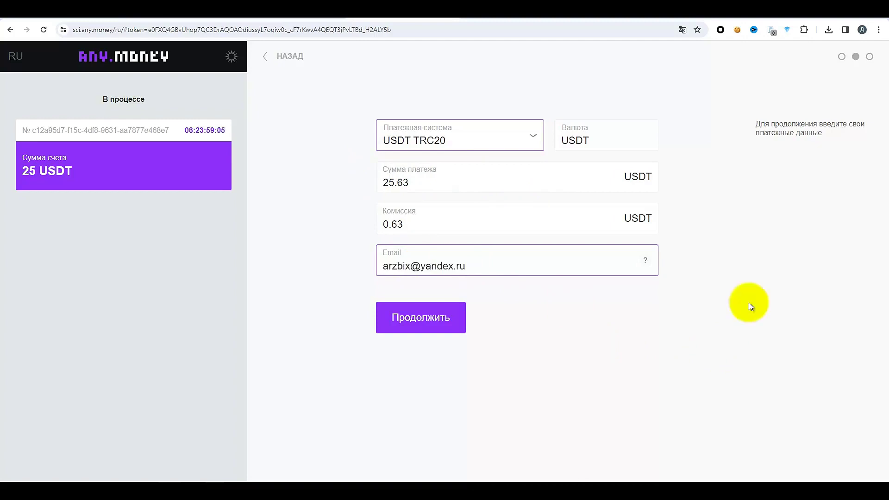
pyautogui.click(427, 323)
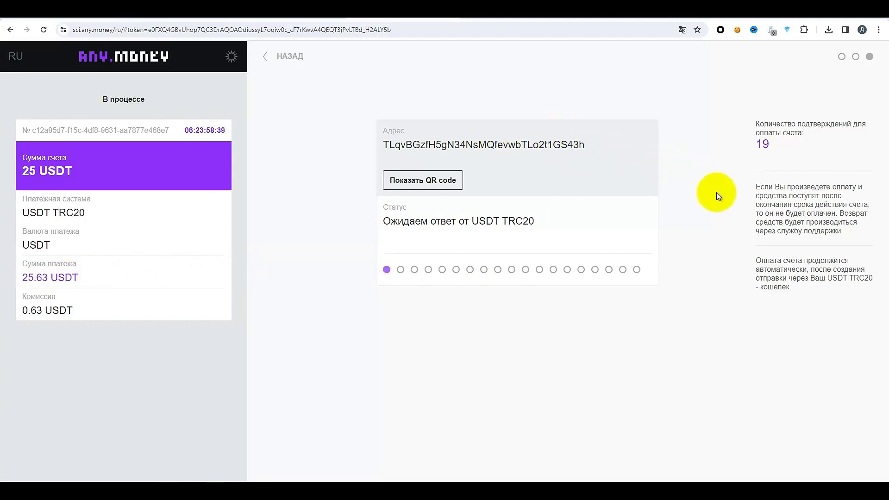
# - Switch to the bestchange.ru tab to view the exchange-rate monitoring site
pyautogui.click(511, 18)
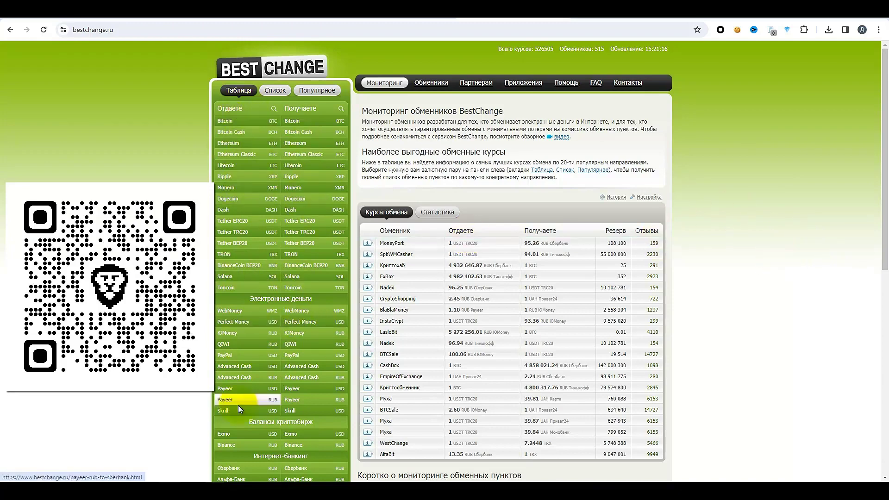
# - Select Сбербанк RUB as the currency given and Tether TRC20 as the currency received
pyautogui.scroll(-2, 242, 380)
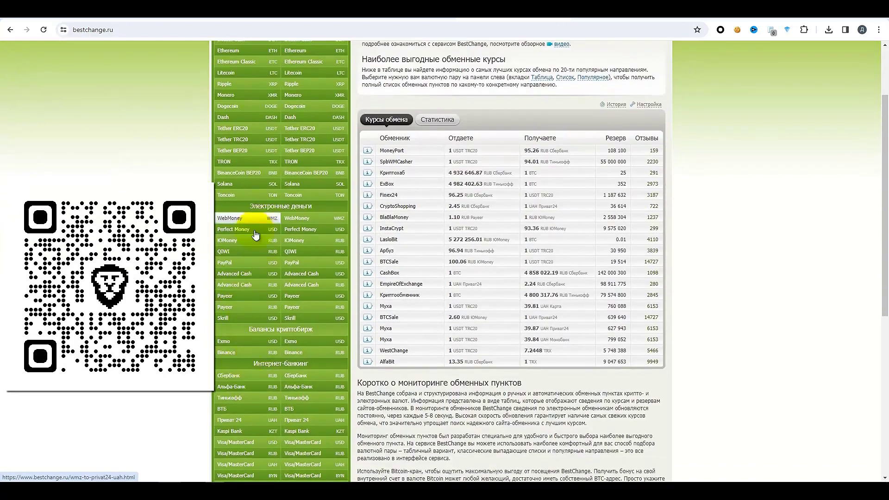
pyautogui.click(250, 377)
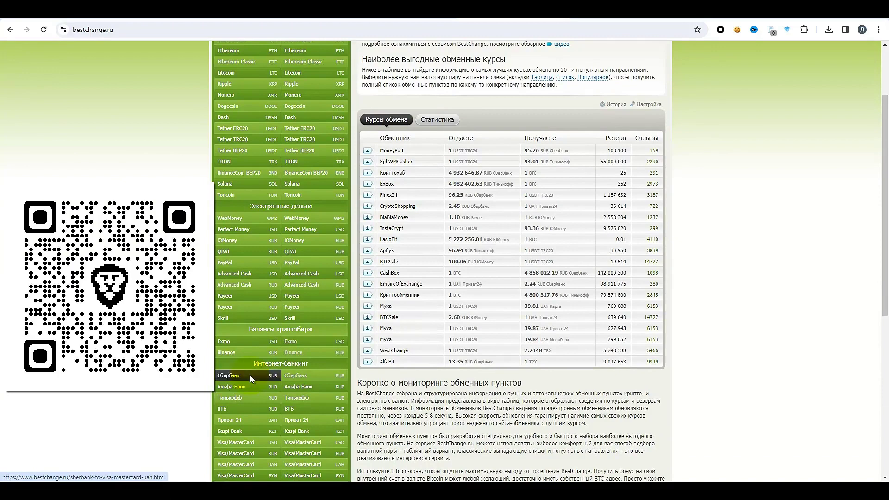
pyautogui.scroll(2, 298, 317)
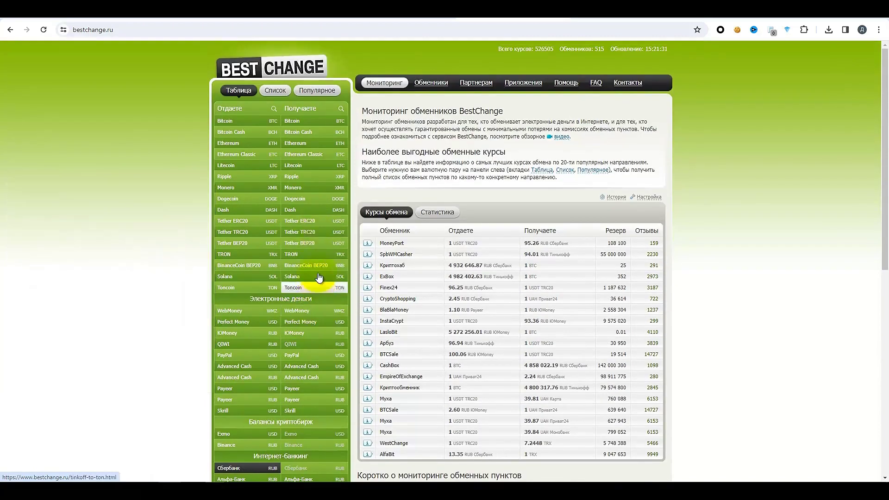
pyautogui.click(303, 235)
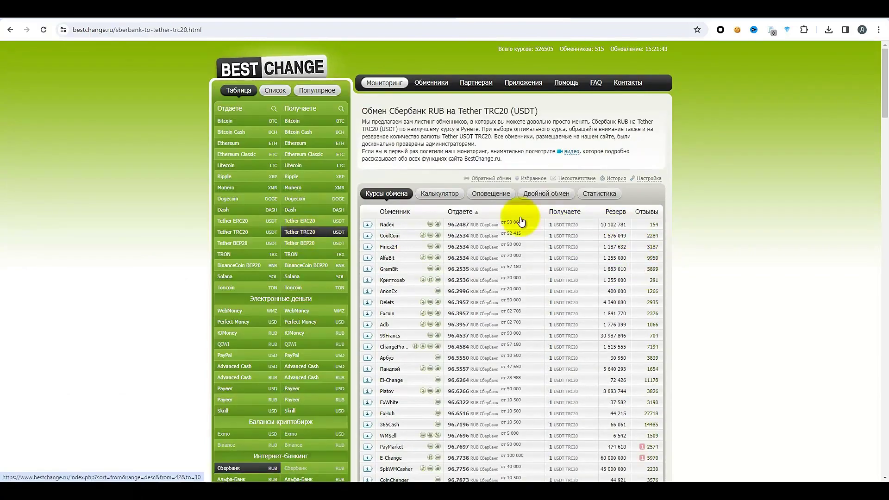
# - Browse the Сбербанк RUB to Tether TRC20 exchanger table, then return to the Any.Money invoice
pyautogui.scroll(-6, 456, 432)
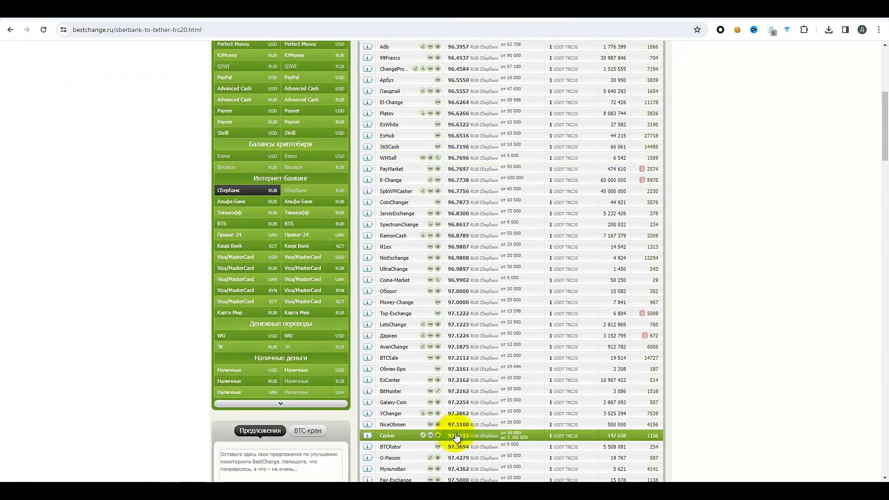
pyautogui.scroll(6, 456, 433)
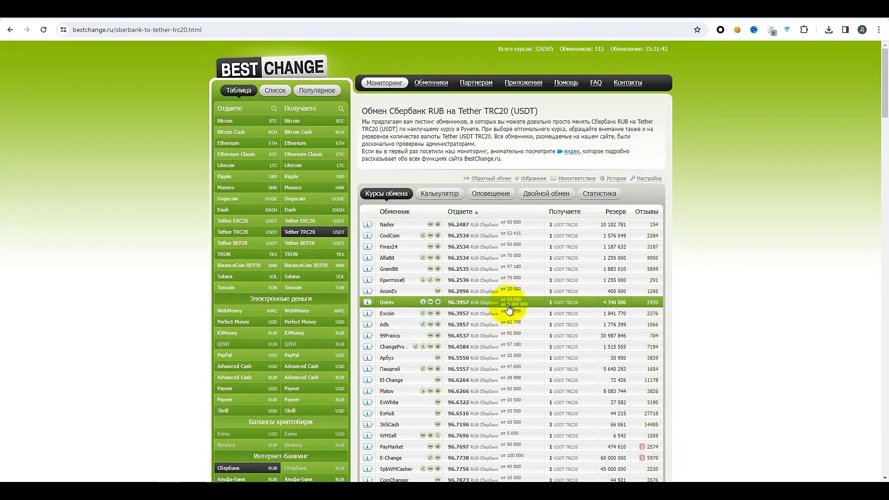
pyautogui.scroll(-1, 518, 427)
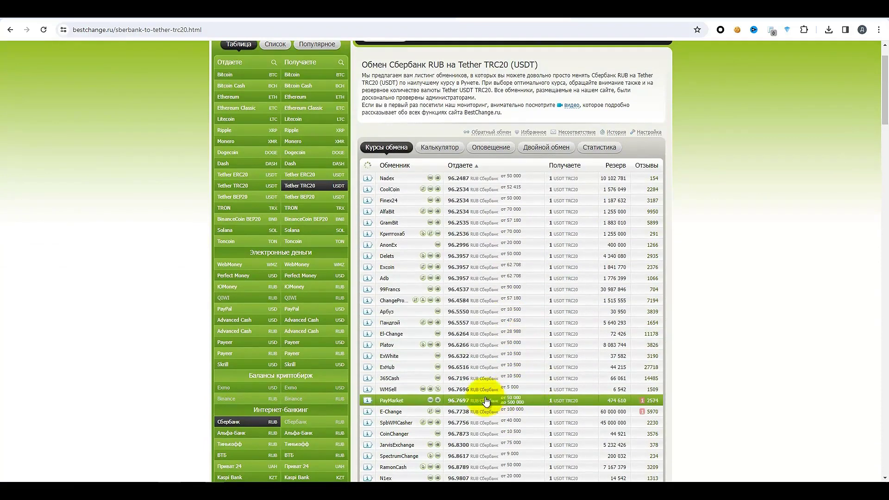
pyautogui.scroll(-2, 498, 379)
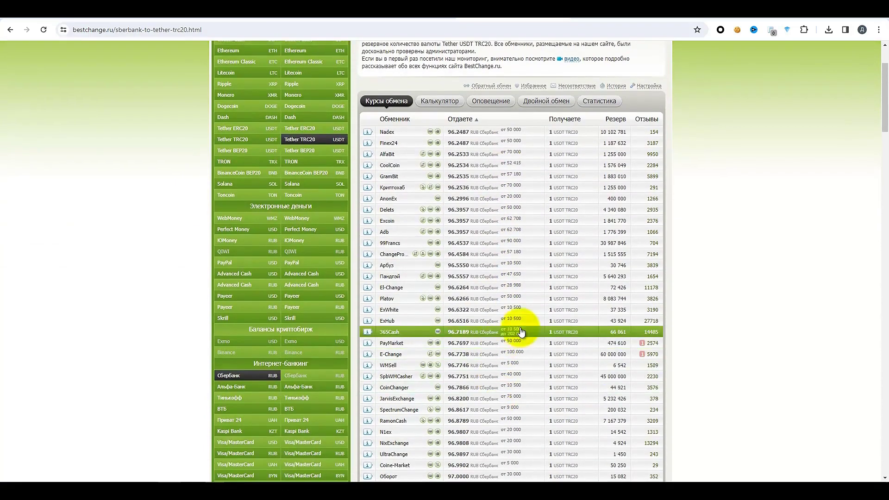
pyautogui.scroll(-2, 517, 386)
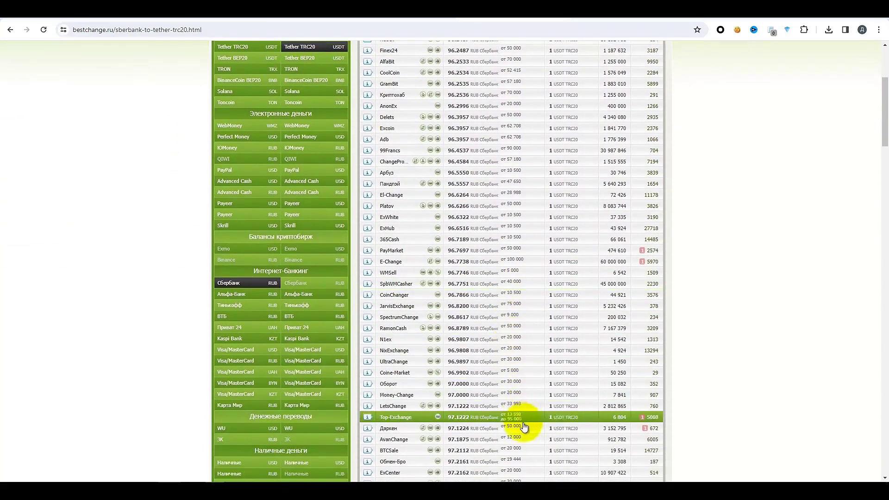
pyautogui.scroll(-3, 525, 432)
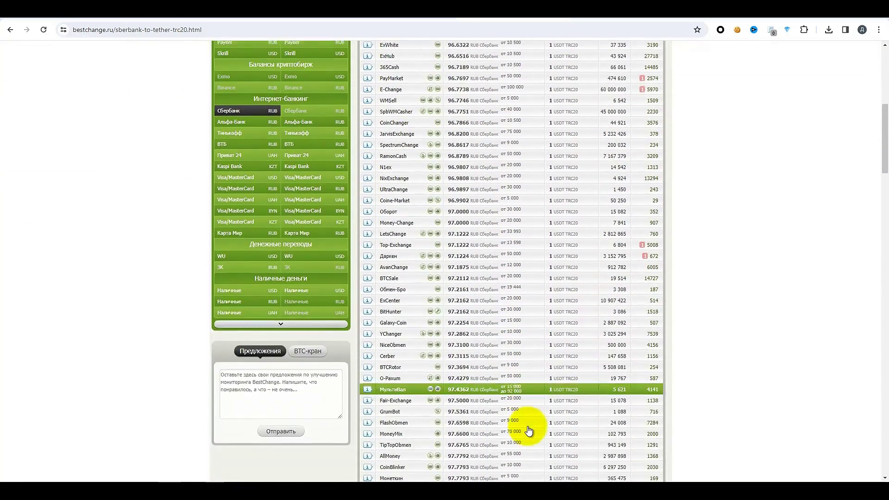
pyautogui.scroll(-4, 526, 350)
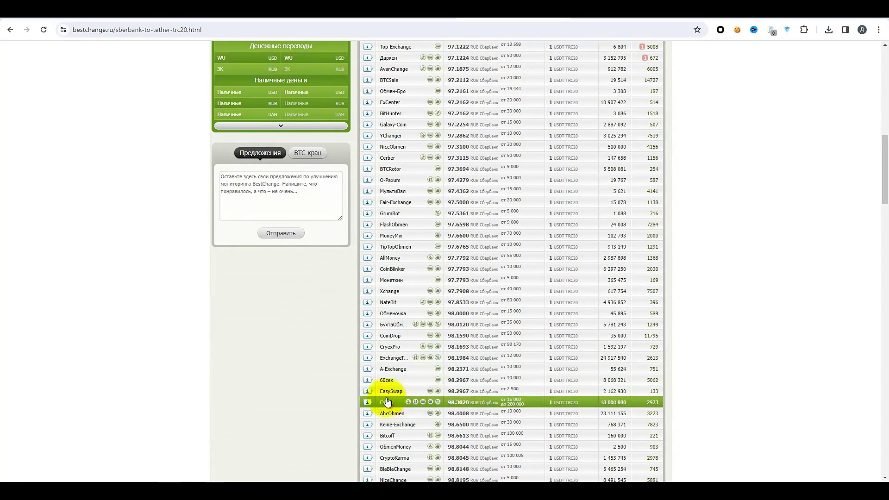
pyautogui.scroll(-2, 533, 394)
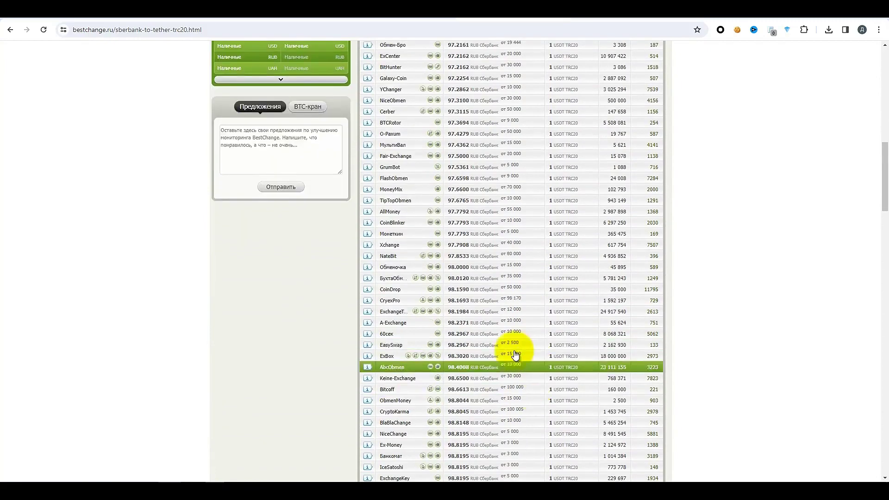
pyautogui.scroll(-3, 531, 282)
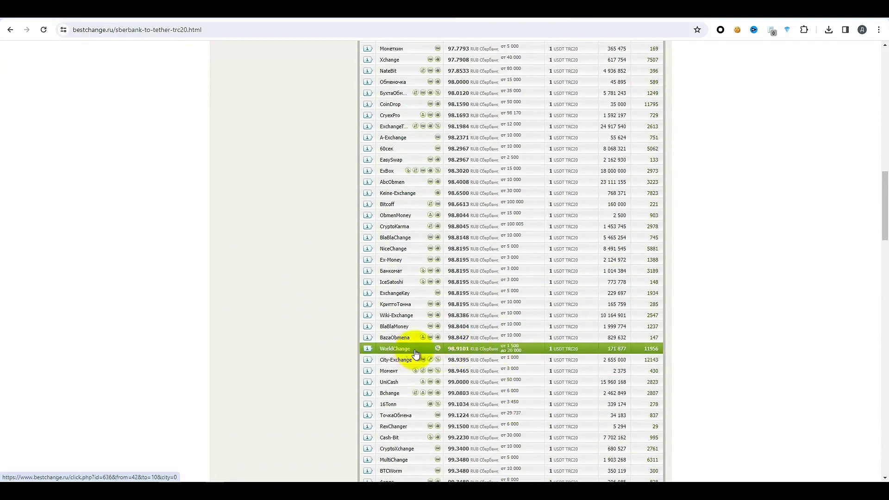
pyautogui.scroll(10, 467, 352)
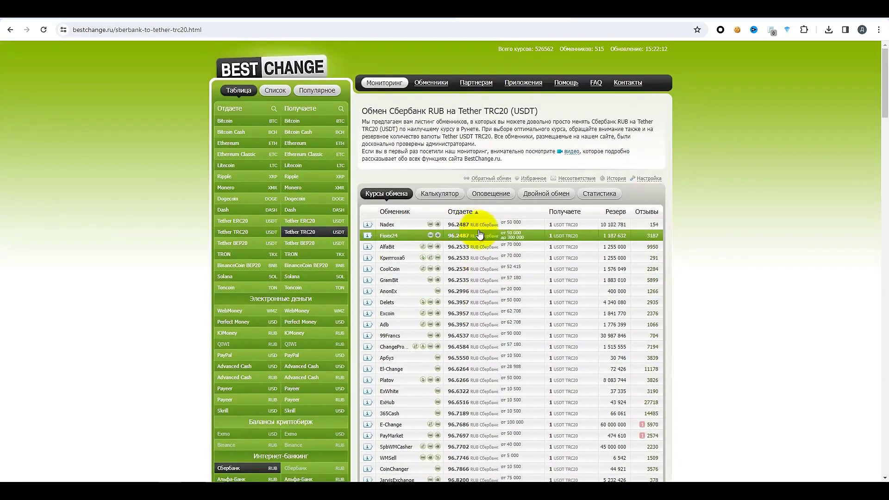
pyautogui.scroll(-3, 491, 352)
pyautogui.scroll(-4, 492, 324)
pyautogui.scroll(8, 492, 333)
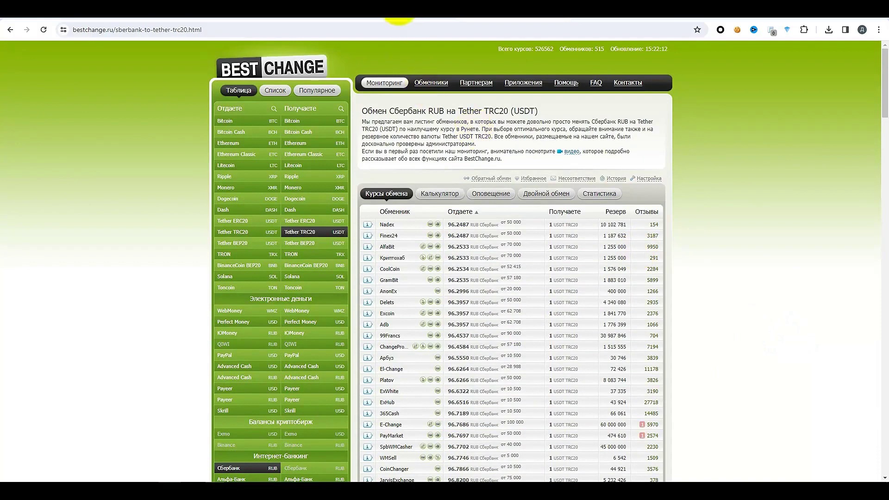
pyautogui.click(413, 18)
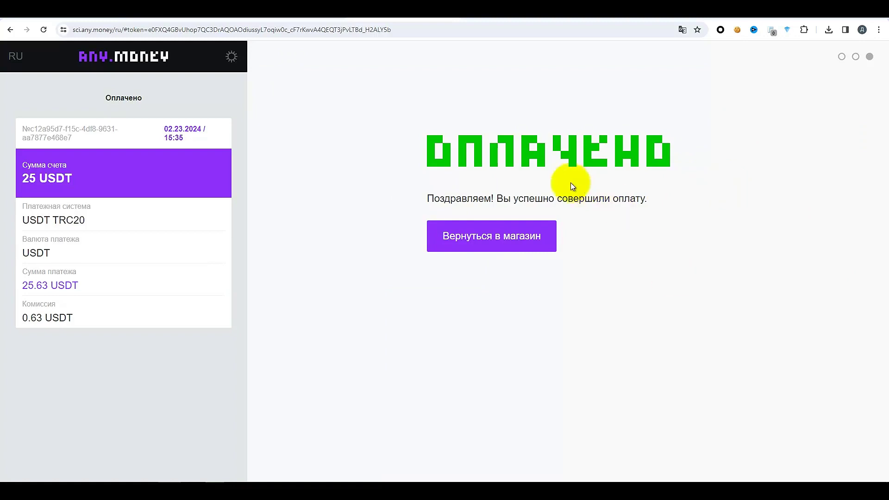
# - Leave the paid invoice via 'Вернуться в магазин' back to the D-GEN store
pyautogui.click(484, 237)
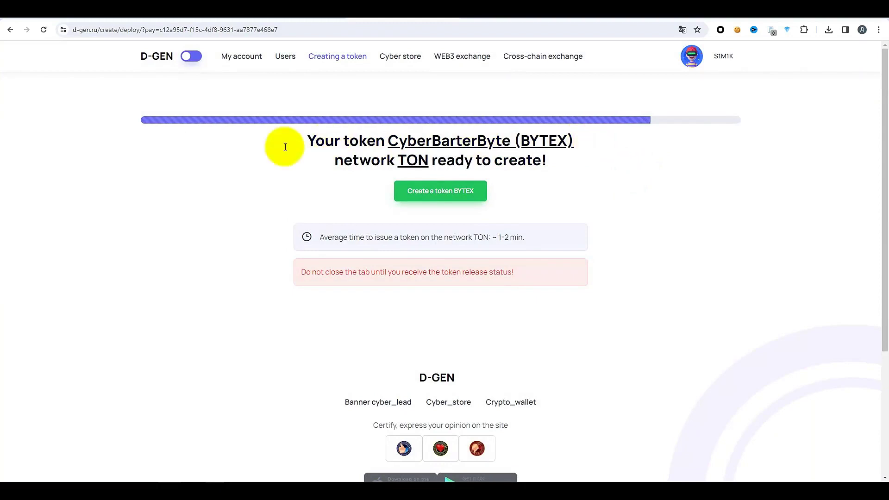
# - Create the BYTEX token and open 'Мои токены' in a new tab
pyautogui.click(450, 193)
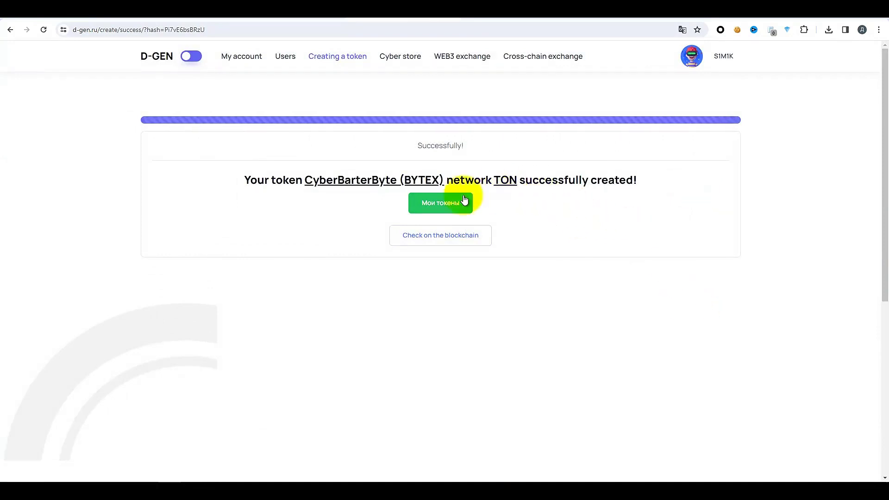
pyautogui.rightClick(445, 207)
pyautogui.click(472, 211)
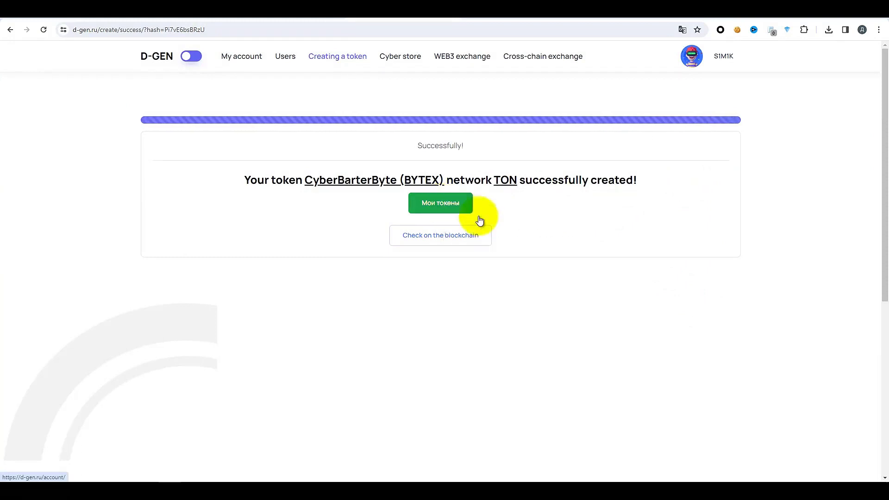
pyautogui.click(505, 16)
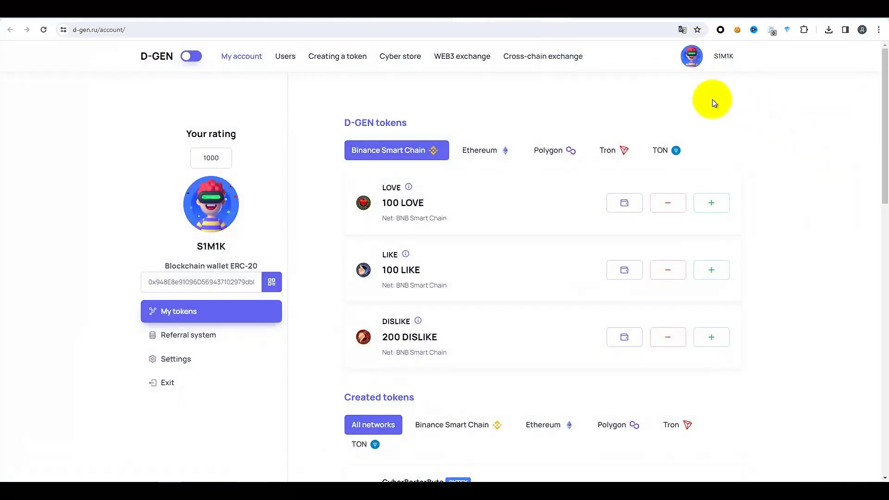
# - Filter Created tokens to TON to show CyberBarterByte with 1,000,000,000 supply
pyautogui.scroll(-4, 813, 319)
pyautogui.click(357, 259)
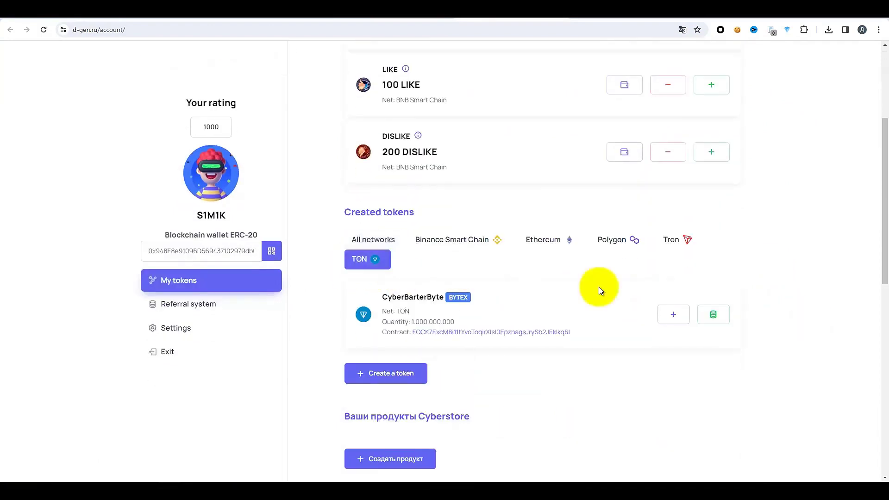
pyautogui.scroll(-1, 671, 284)
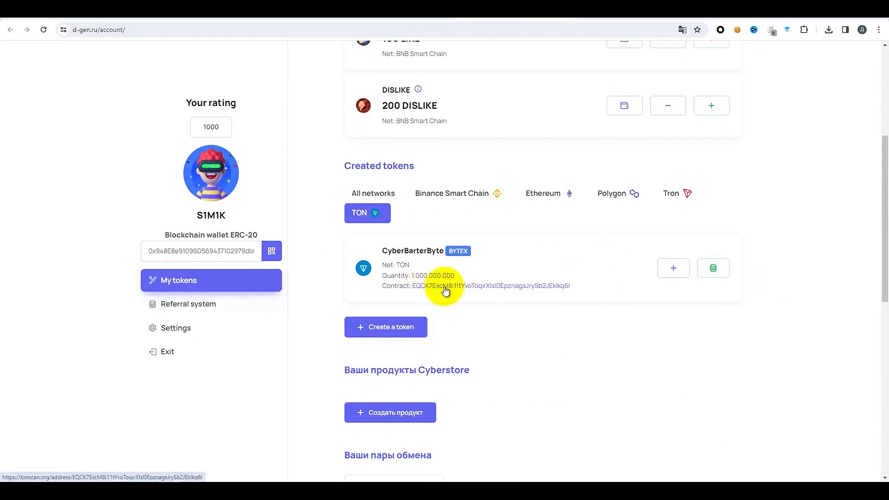
pyautogui.scroll(5, 816, 265)
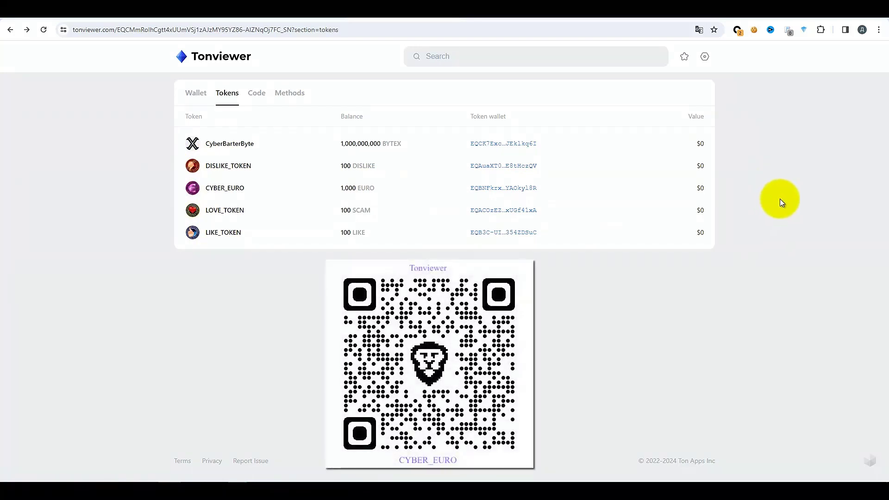
# - In the wallet's token settings, enable CyberBarterByte, DISLIKE_TOKEN, CYBER_EURO, LOVE_TOKEN and LIKE_TOKEN
pyautogui.click(804, 30)
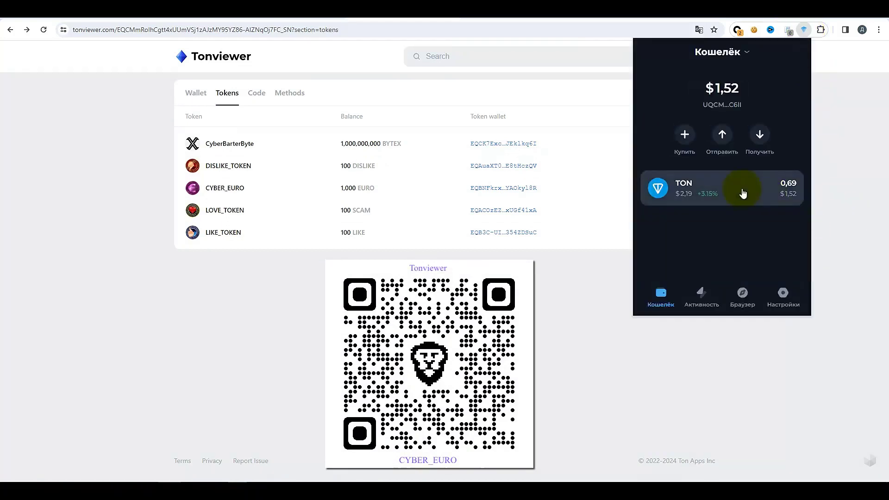
pyautogui.click(783, 296)
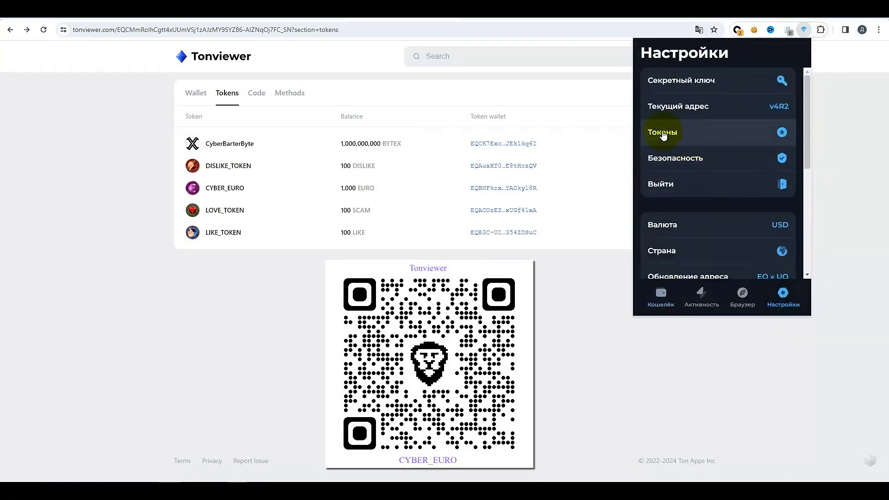
pyautogui.click(704, 132)
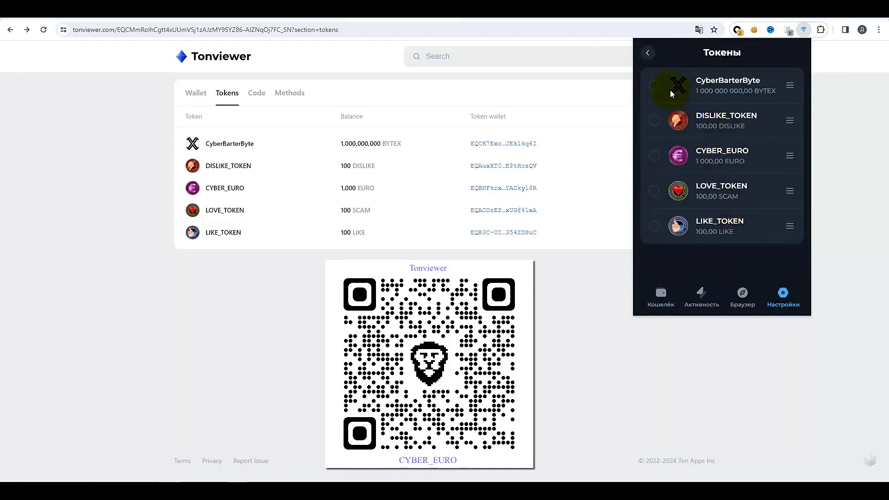
pyautogui.click(654, 85)
pyautogui.click(654, 120)
pyautogui.click(654, 156)
pyautogui.click(654, 191)
pyautogui.click(655, 226)
# - Review the wallet balances with the newly shown tokens, then close the wallet popup
pyautogui.click(660, 293)
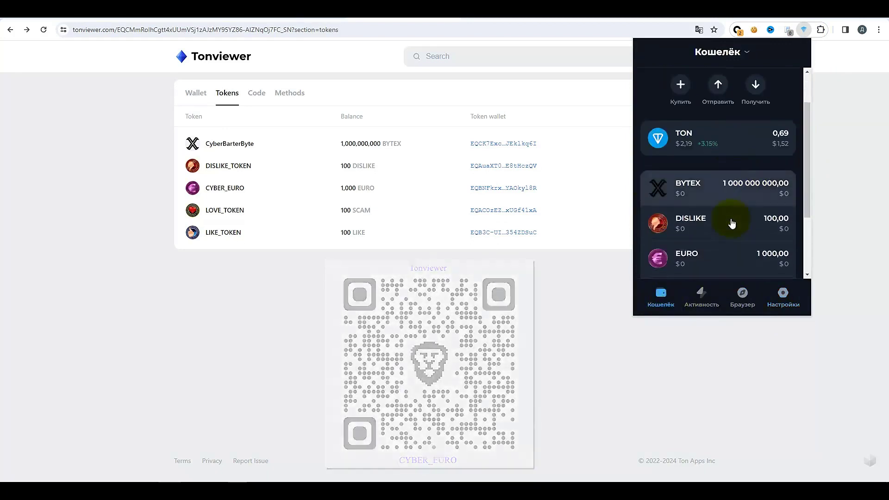
pyautogui.scroll(-1, 729, 218)
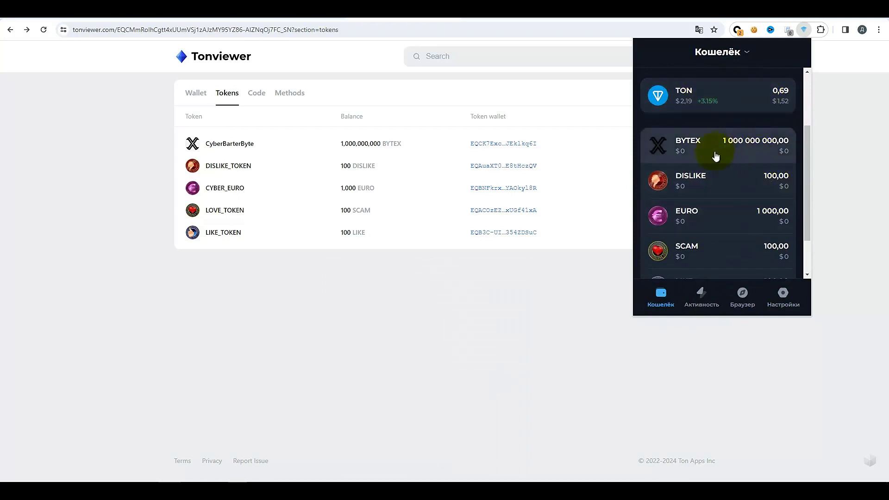
pyautogui.scroll(-1, 713, 176)
pyautogui.scroll(2, 744, 213)
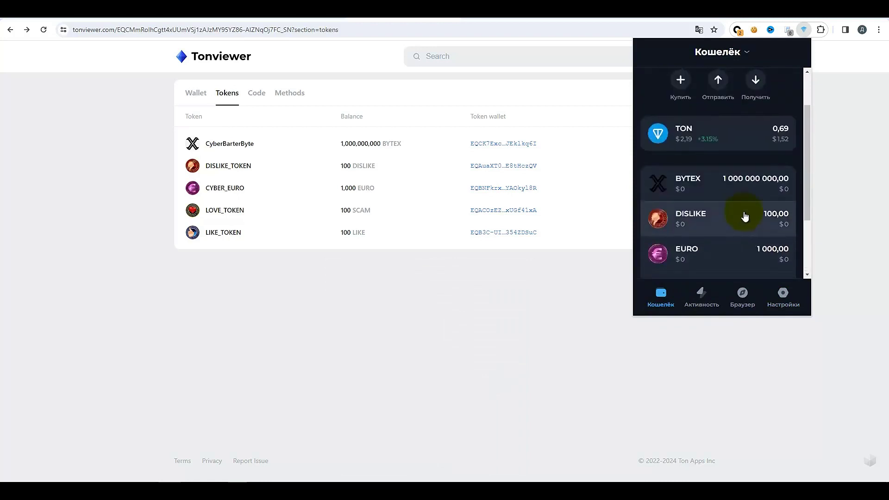
pyautogui.scroll(1, 744, 215)
pyautogui.scroll(-3, 728, 222)
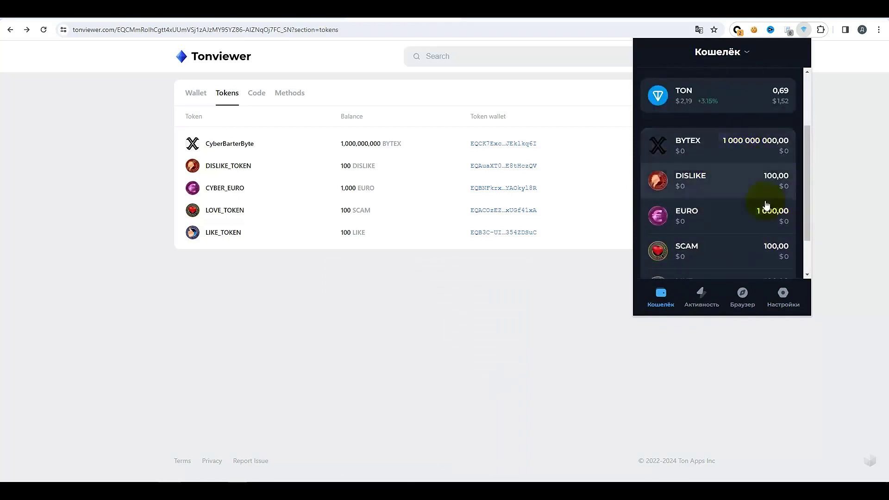
pyautogui.scroll(3, 766, 218)
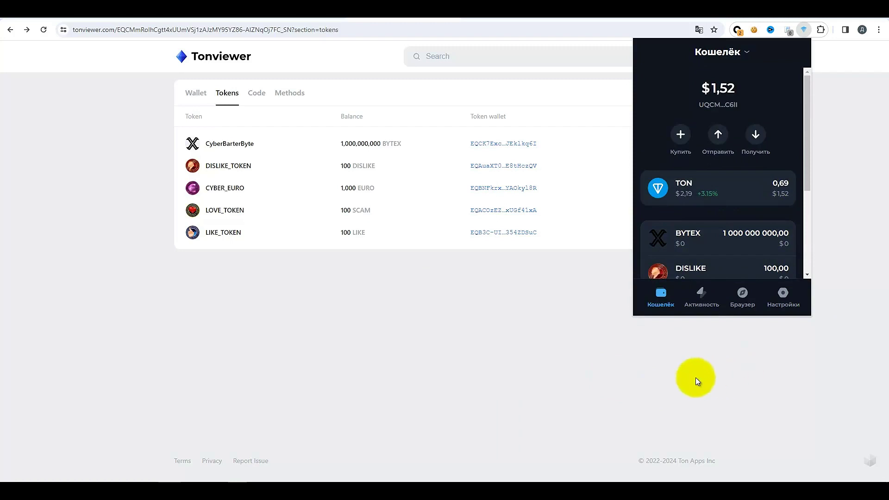
pyautogui.click(677, 357)
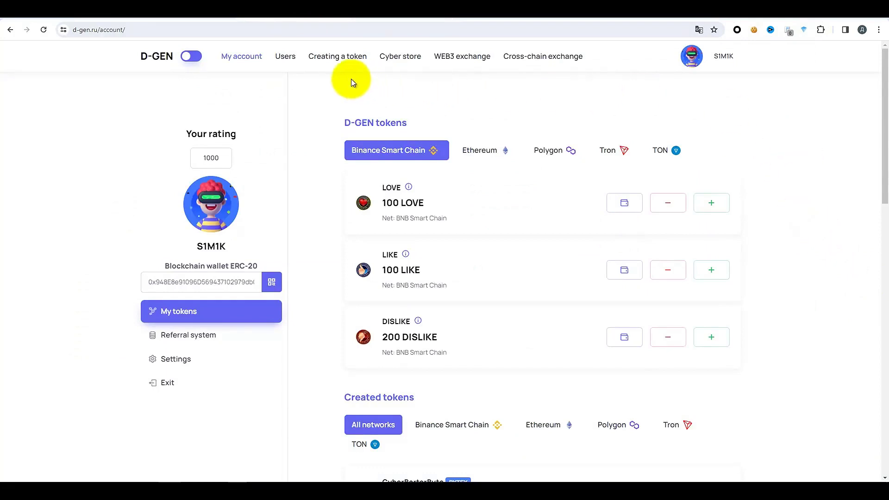
# - Go to the WEB3 exchange page listing pairs like LIKE - BUSD at 100 / 1
pyautogui.click(468, 59)
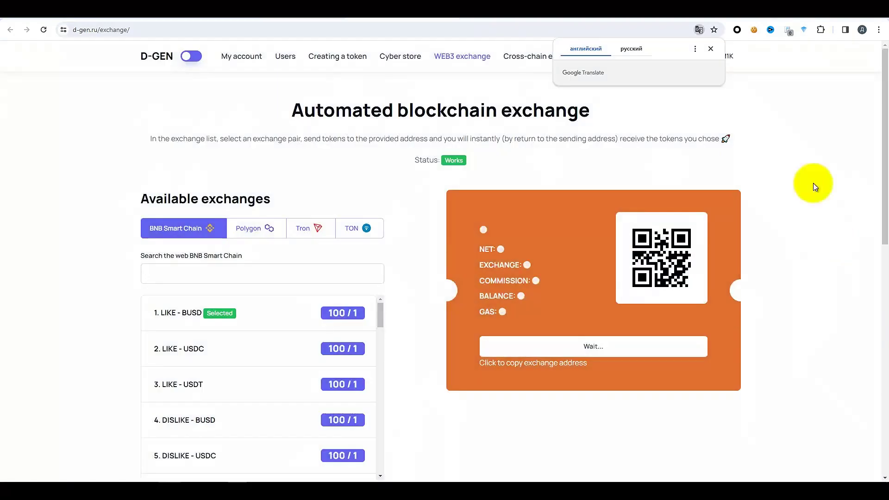
# - Dismiss the Google Translate popup and browse the list of available exchange pairs
pyautogui.click(710, 49)
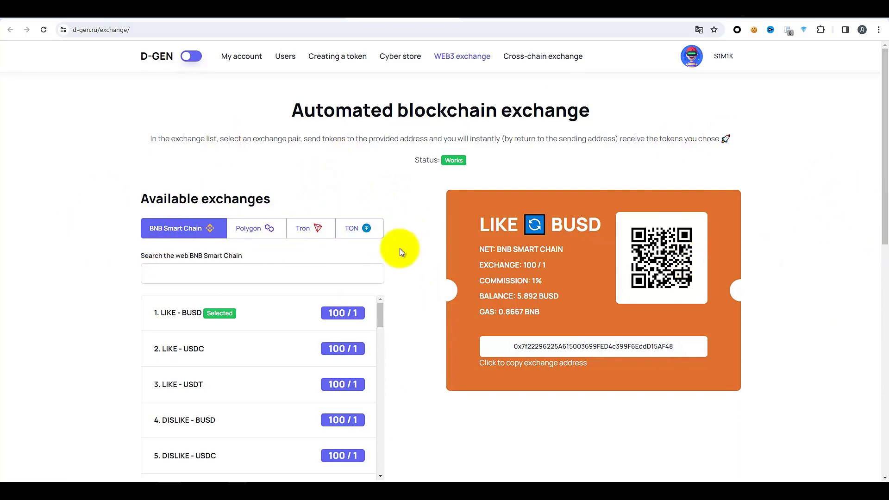
pyautogui.scroll(-2, 422, 402)
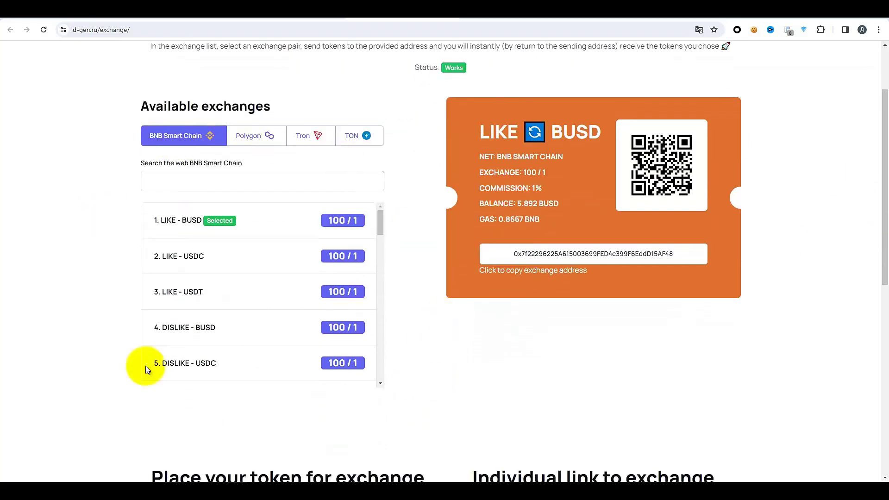
pyautogui.scroll(-6, 259, 296)
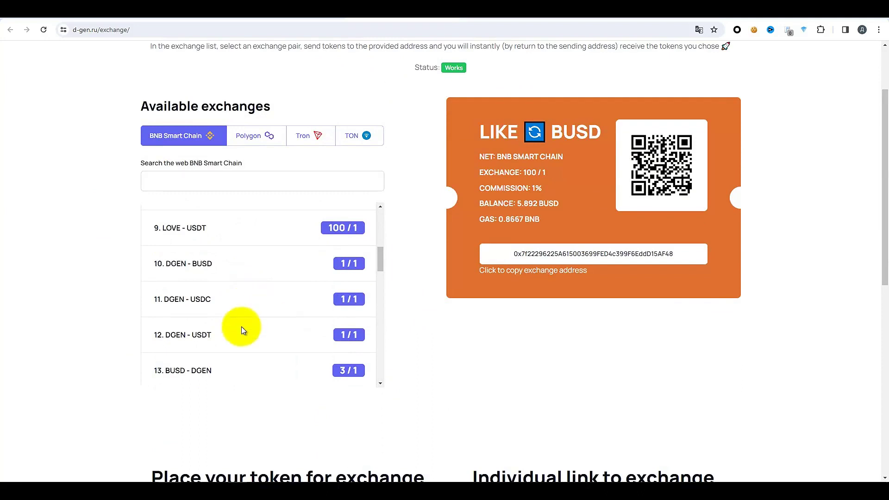
pyautogui.scroll(-4, 246, 304)
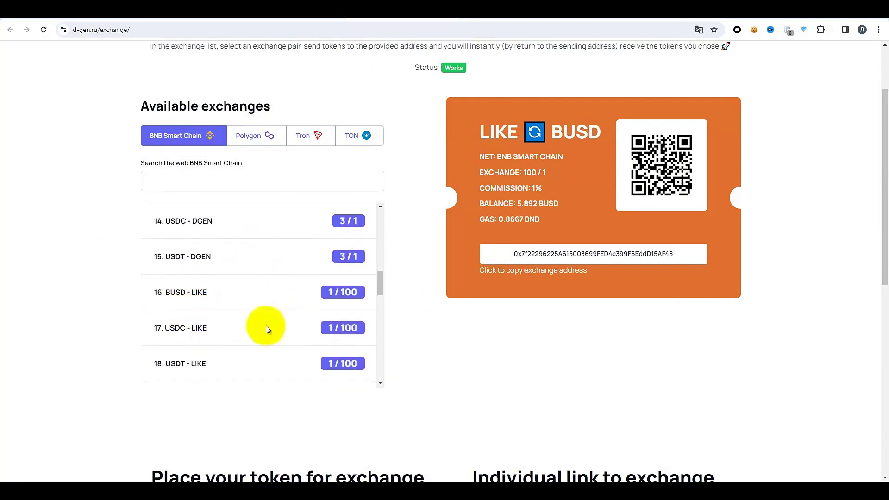
pyautogui.moveTo(381, 283); pyautogui.dragTo(417, 263)
pyautogui.scroll(1, 424, 323)
pyautogui.scroll(1, 424, 323)
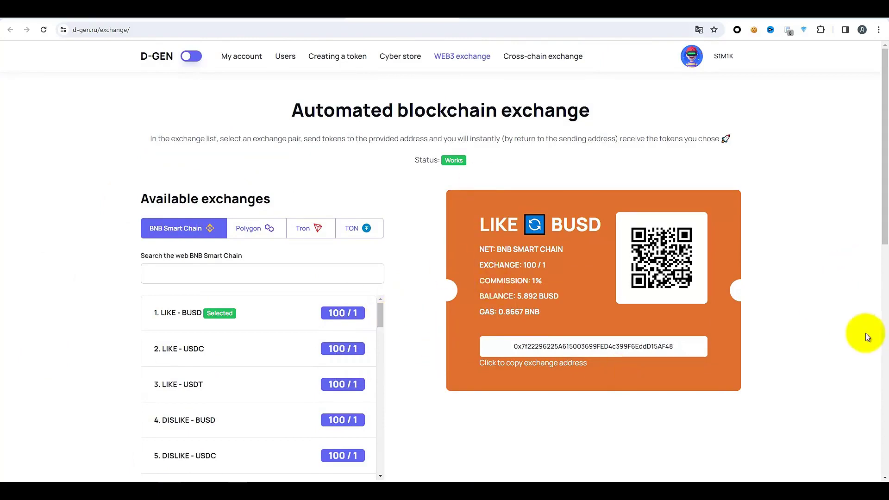
pyautogui.scroll(-8, 424, 396)
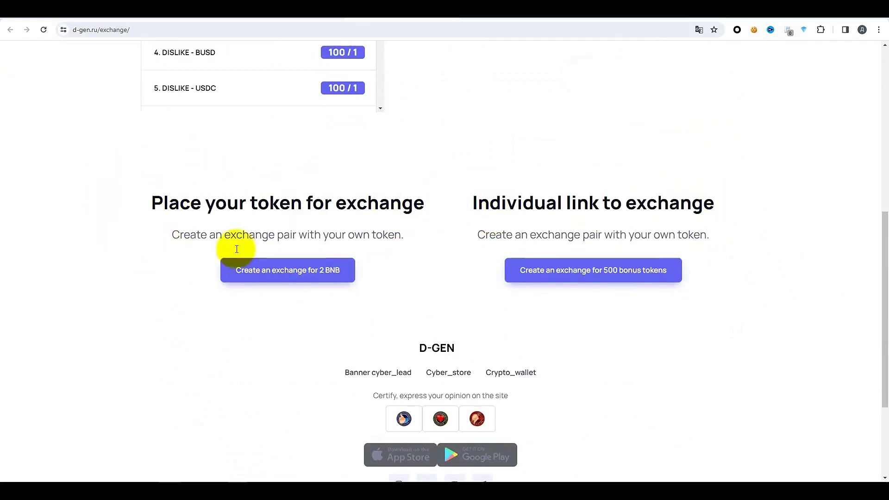
pyautogui.scroll(3, 234, 248)
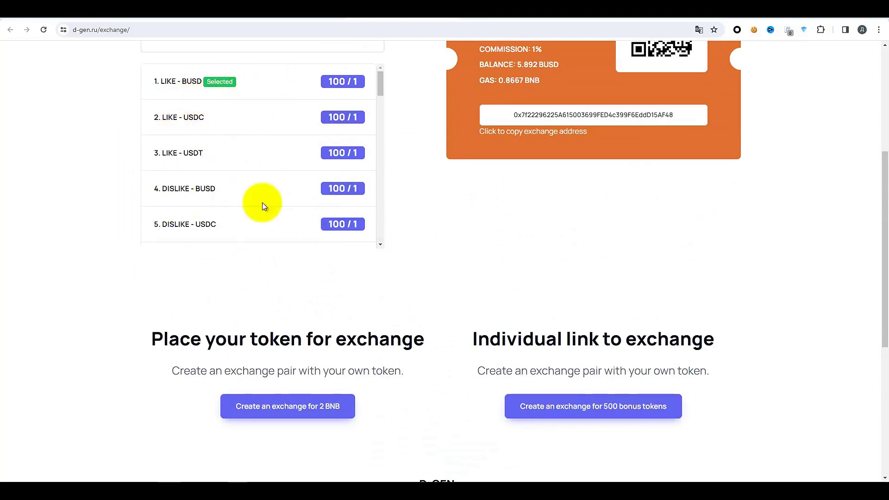
pyautogui.scroll(-6, 274, 163)
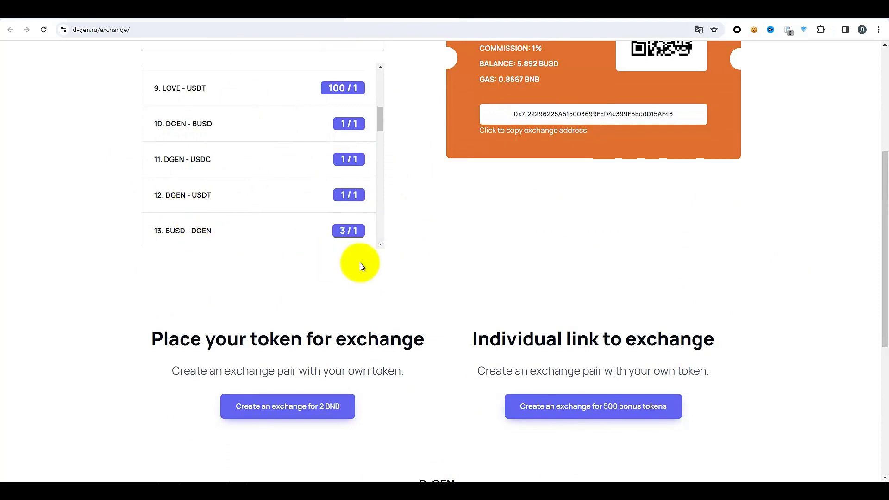
pyautogui.scroll(-2, 432, 232)
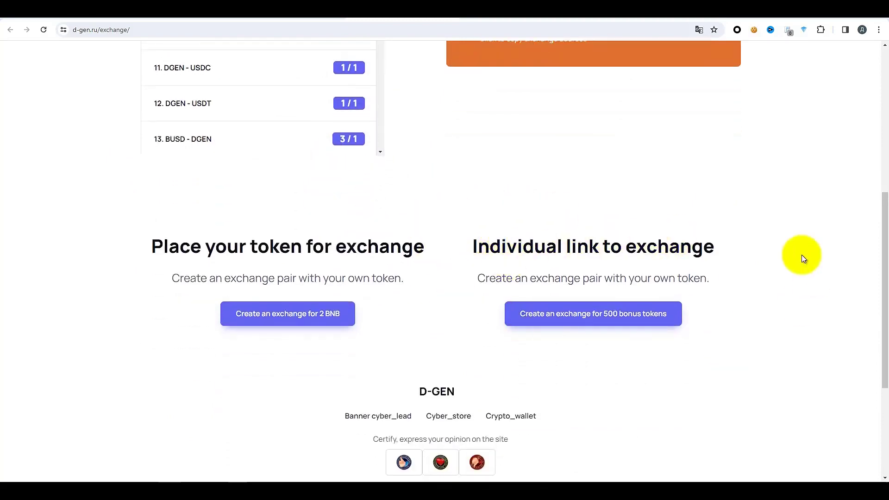
pyautogui.scroll(3, 522, 284)
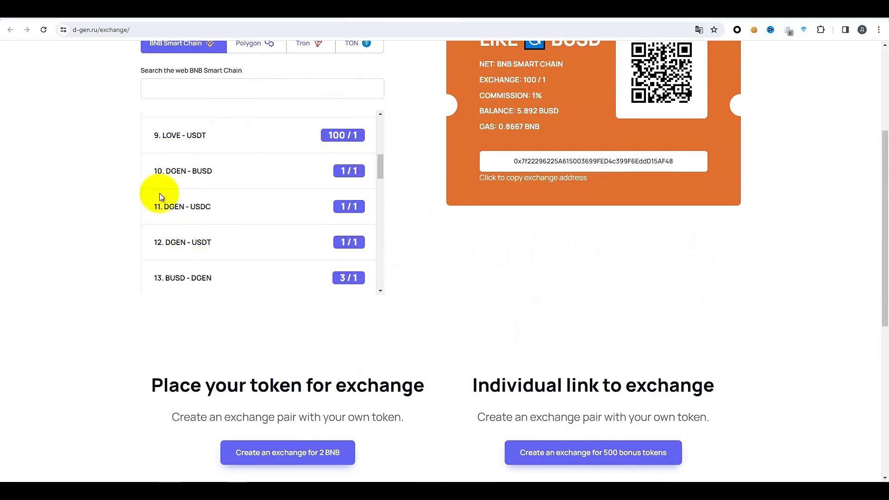
pyautogui.scroll(1, 466, 82)
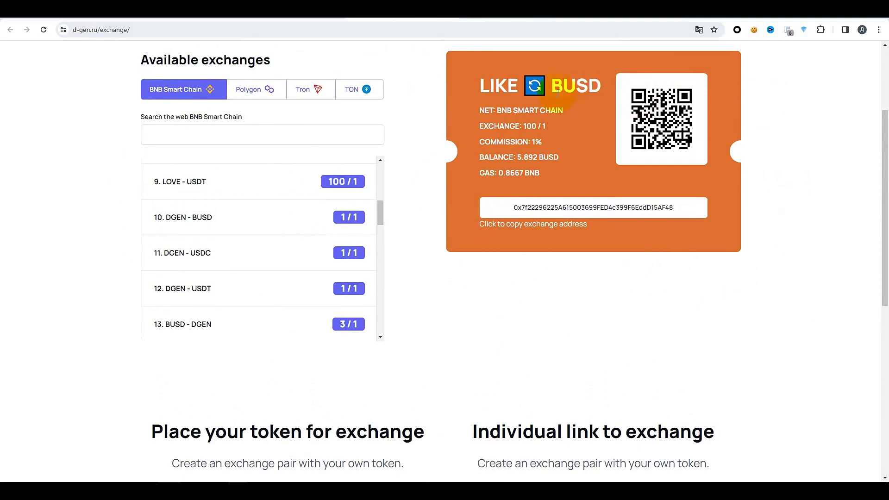
# - Copy the LIKE - BUSD exchange address and scroll down to the pair-creation offers
pyautogui.click(533, 207)
pyautogui.scroll(-1, 799, 262)
pyautogui.scroll(-4, 799, 263)
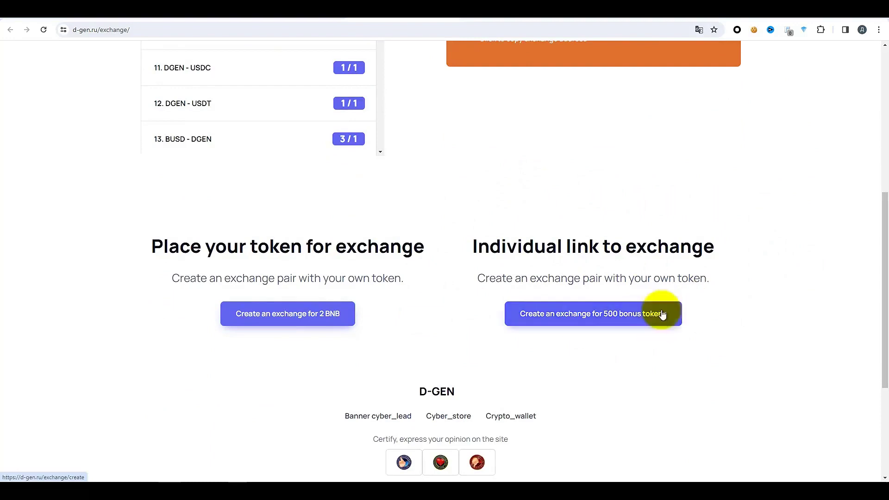
pyautogui.click(609, 316)
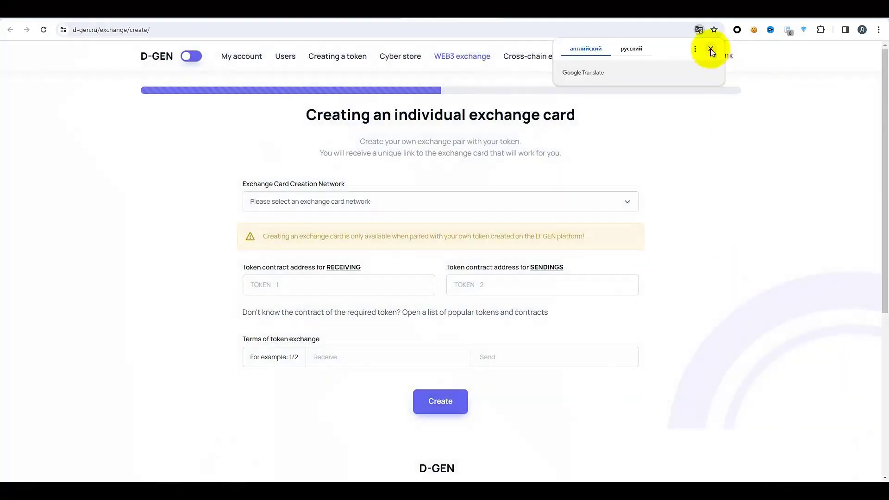
pyautogui.click(711, 50)
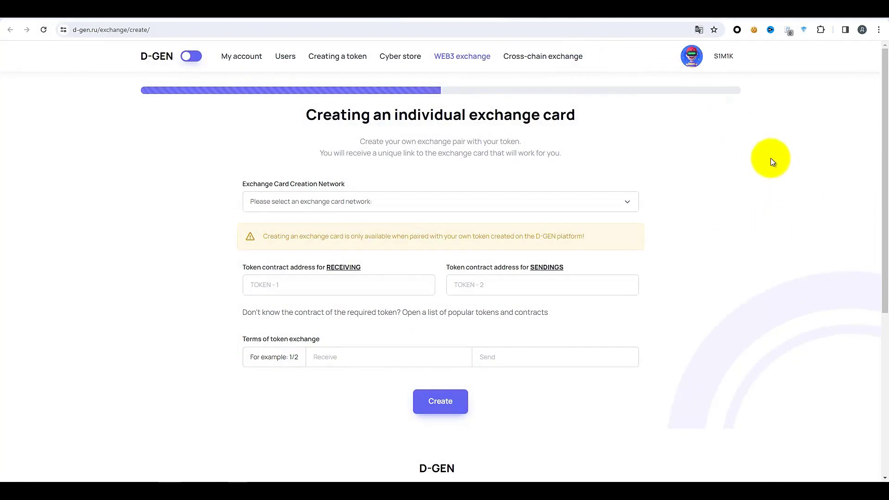
pyautogui.scroll(-3, 882, 250)
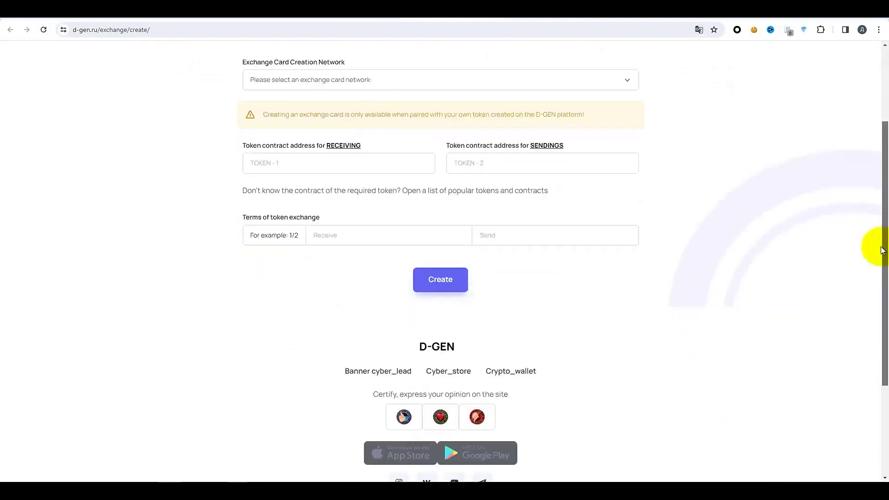
pyautogui.scroll(-3, 324, 250)
pyautogui.scroll(6, 232, 215)
pyautogui.scroll(-6, 308, 342)
pyautogui.click(452, 362)
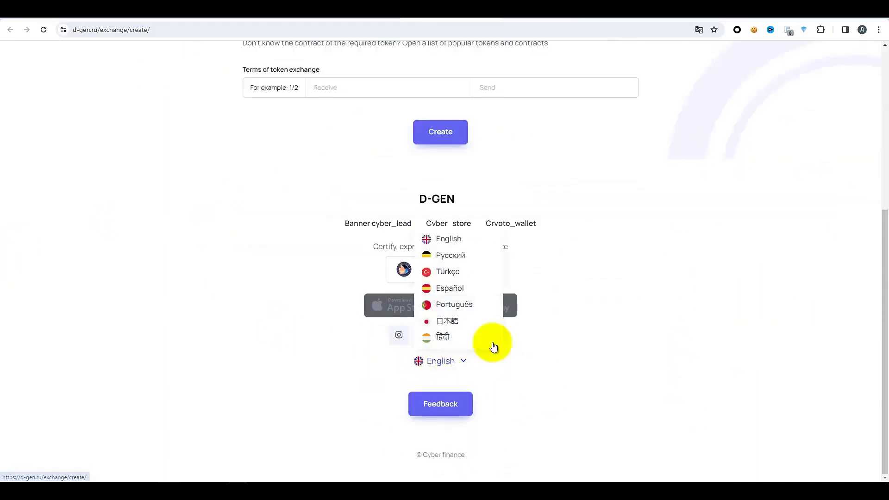
pyautogui.click(453, 288)
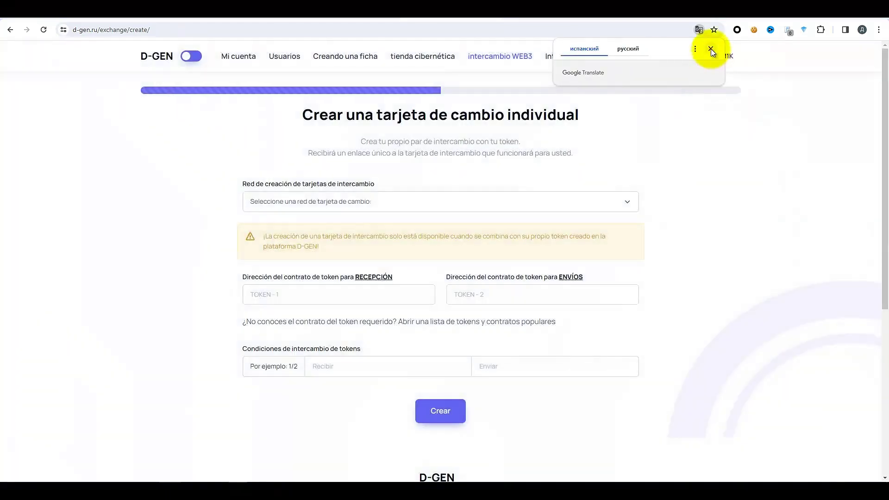
pyautogui.click(710, 49)
pyautogui.scroll(-5, 655, 387)
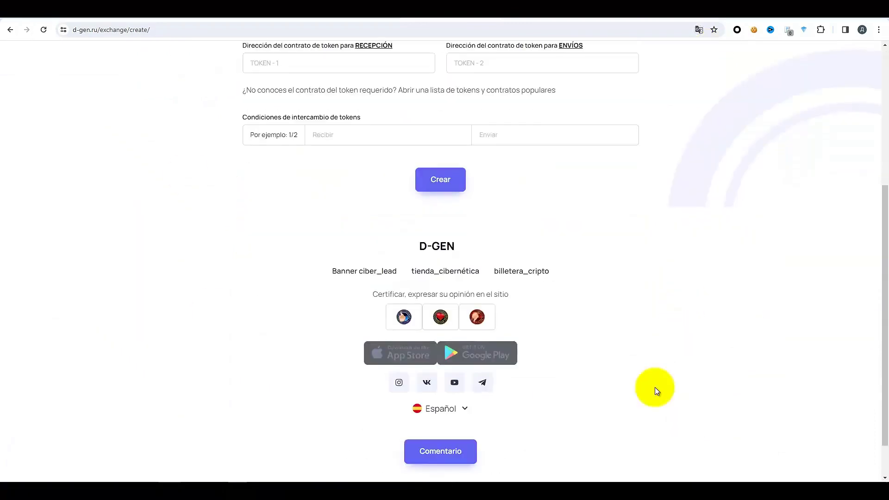
pyautogui.click(461, 410)
pyautogui.click(460, 305)
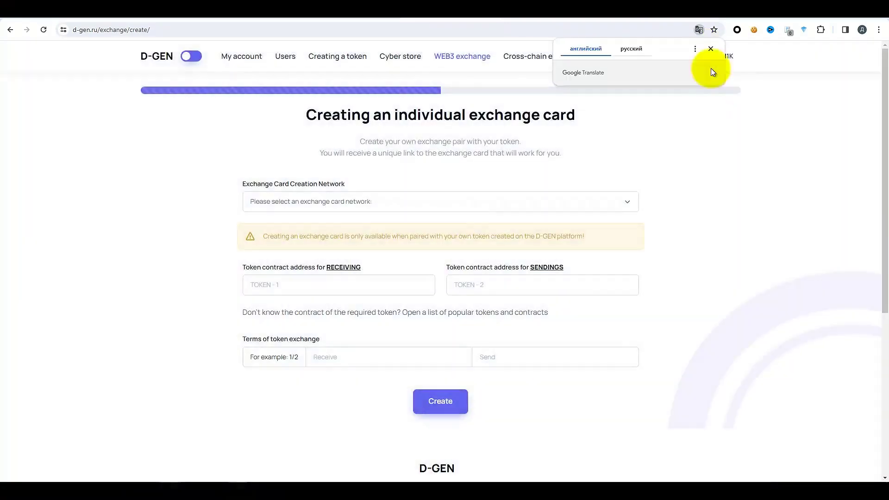
pyautogui.click(710, 49)
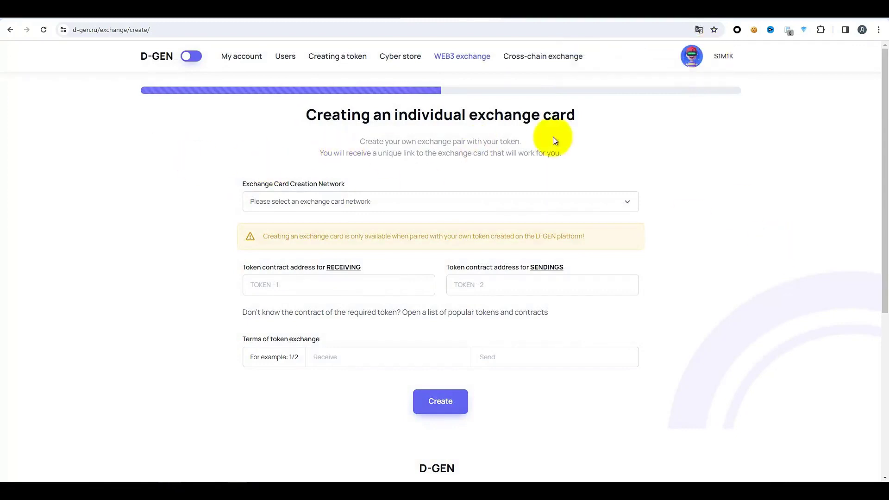
# - Select TON (The Open Network) as the exchange card network, then focus the TOKEN-1 and TOKEN-2 address fields
pyautogui.click(549, 202)
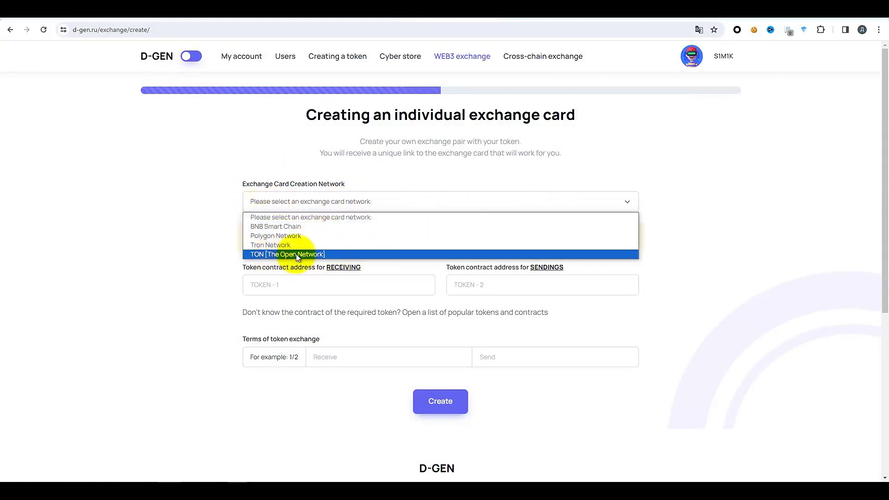
pyautogui.click(277, 255)
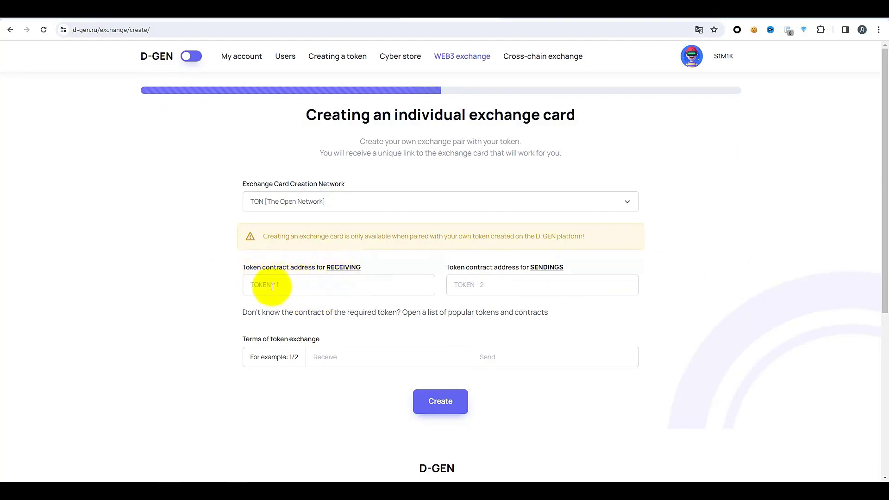
pyautogui.click(305, 290)
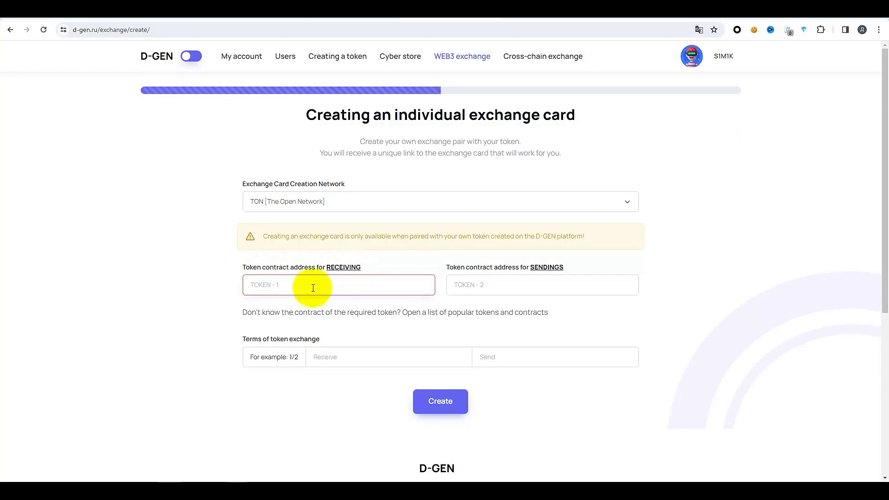
pyautogui.click(497, 284)
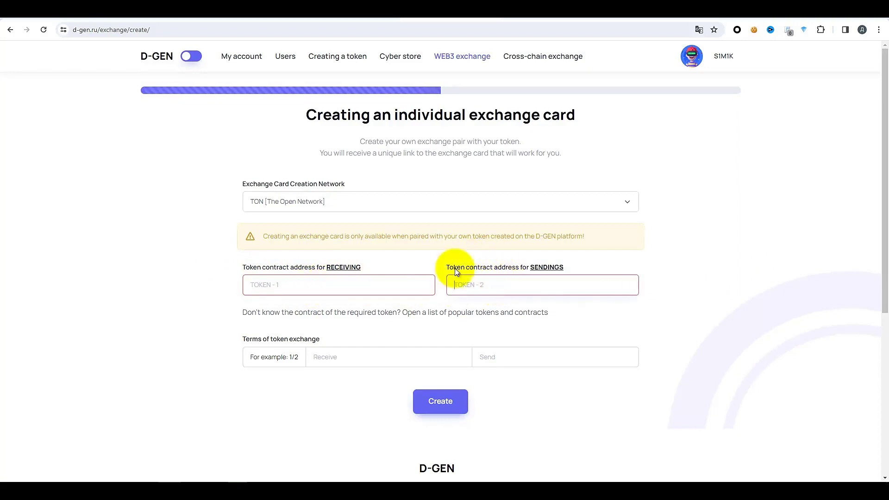
pyautogui.click(318, 284)
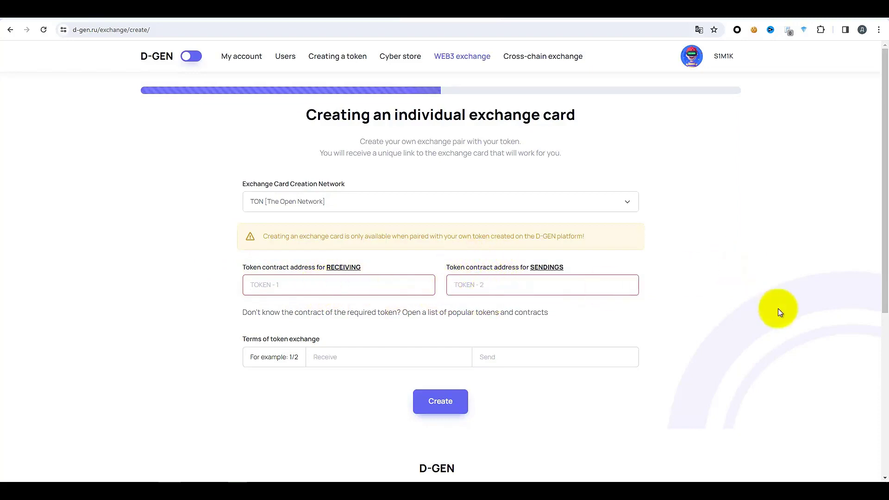
# - Copy the LIKE_TOKEN contract address from its Tonviewer jetton page and return to the TOKEN-1 field
pyautogui.click(540, 18)
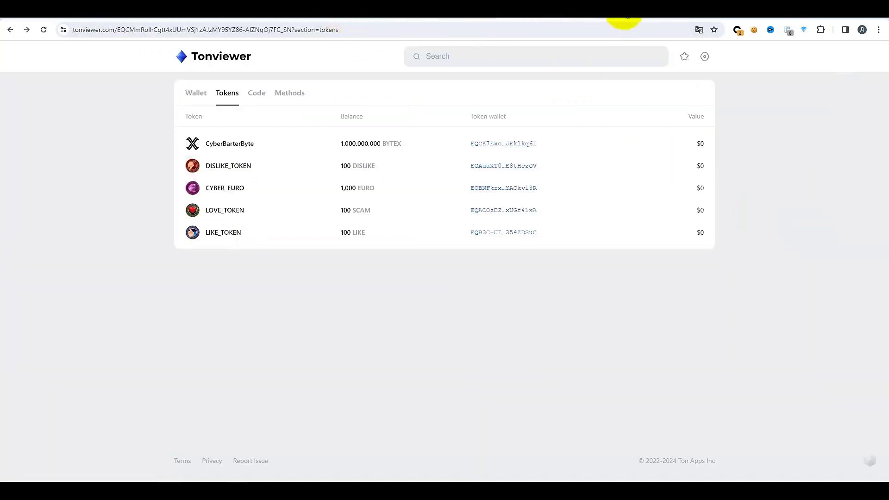
pyautogui.click(621, 18)
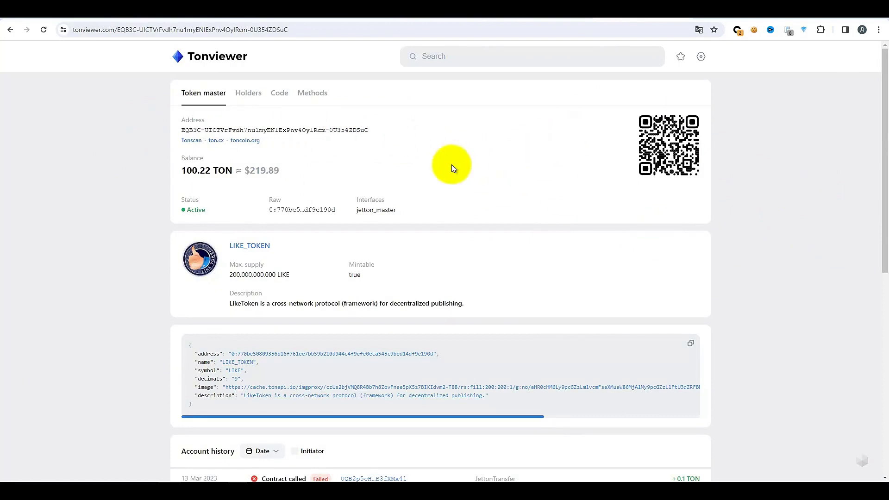
pyautogui.click(375, 131)
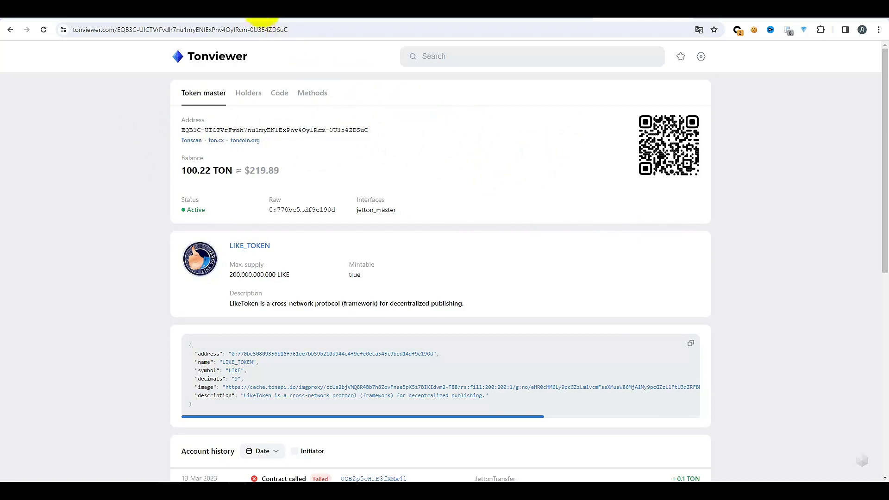
pyautogui.click(424, 21)
pyautogui.click(298, 286)
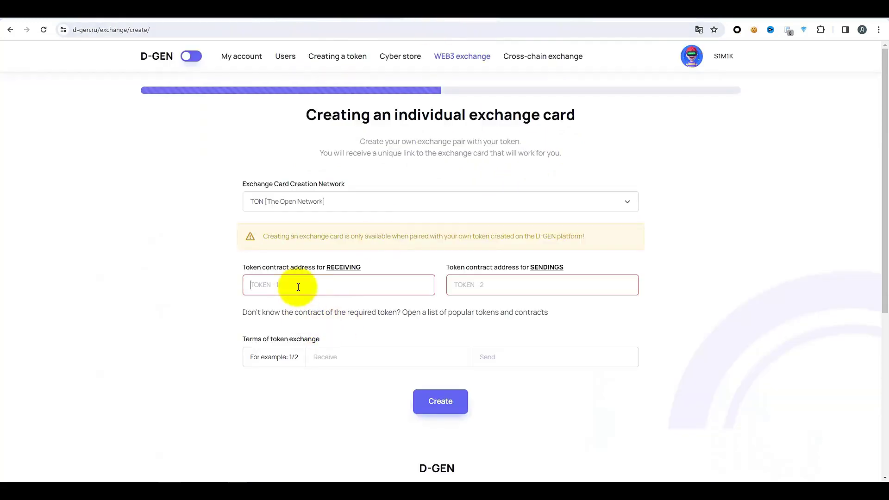
# - Paste LIKE_TOKEN's address into TOKEN-1 and the CyberBarterByte (BYTEX) address into TOKEN-2
pyautogui.hotkey('ctrl', 'v')
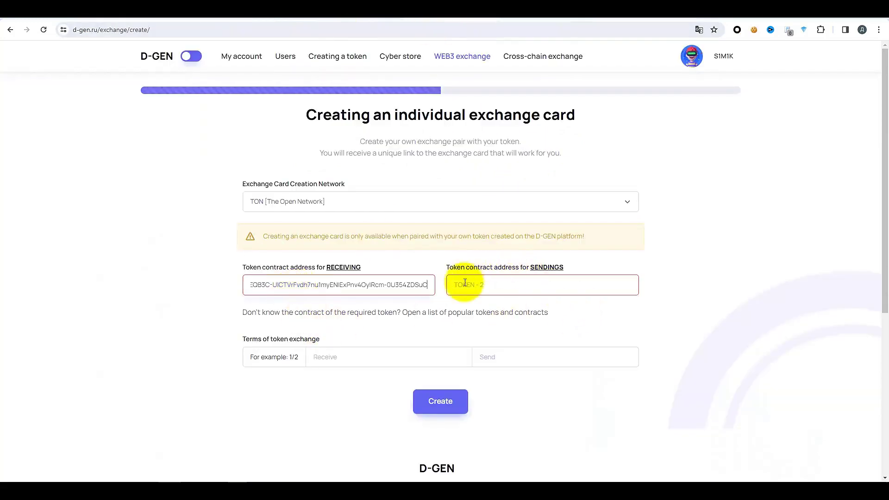
pyautogui.click(784, 237)
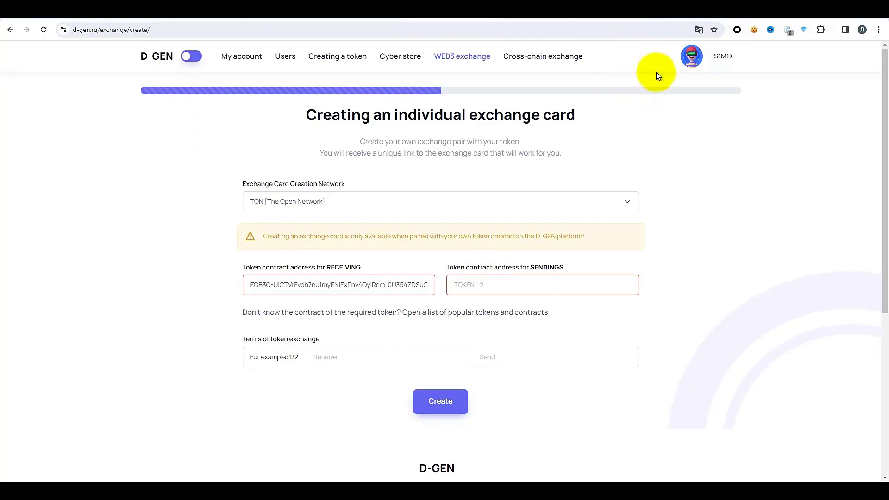
pyautogui.click(735, 8)
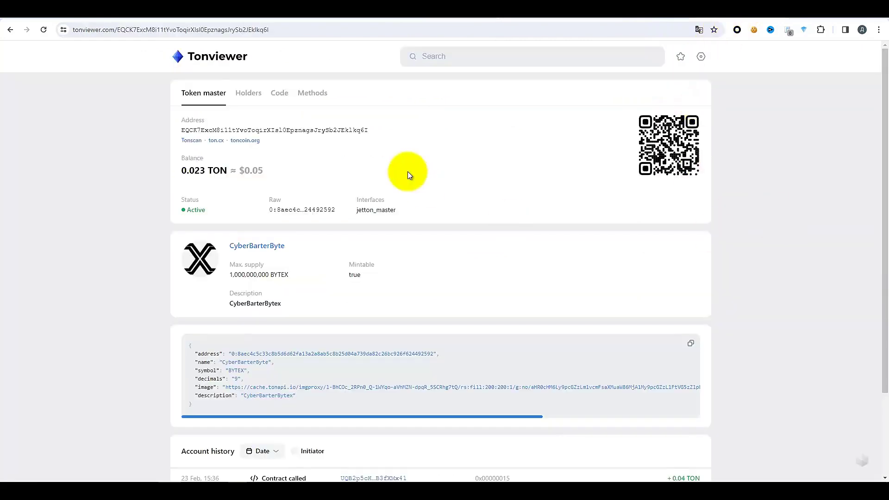
pyautogui.moveTo(375, 135)
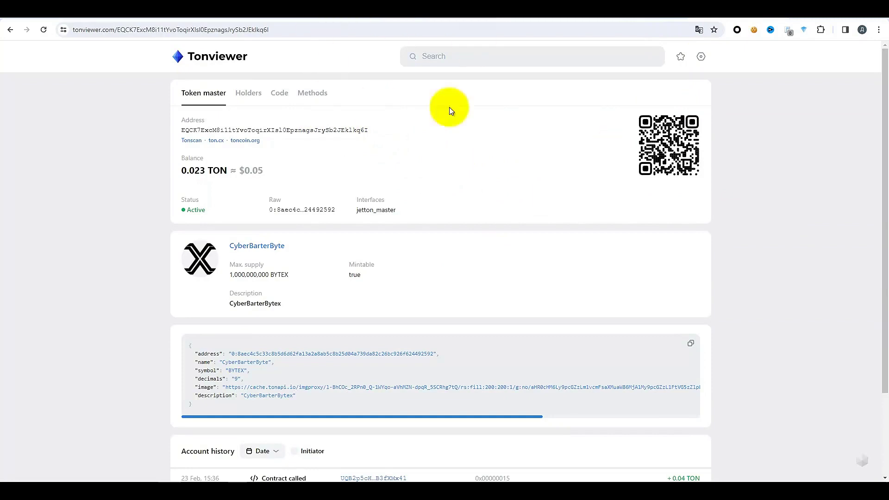
pyautogui.click(463, 9)
pyautogui.click(481, 285)
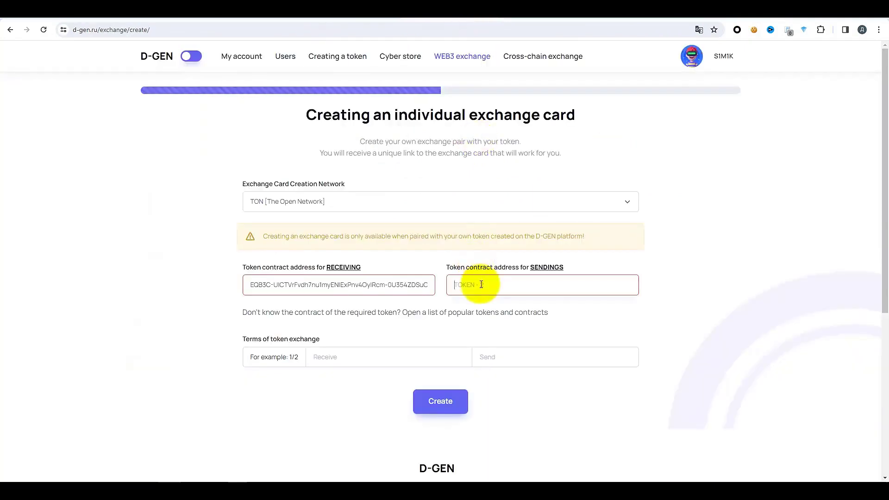
pyautogui.hotkey('ctrl', 'v')
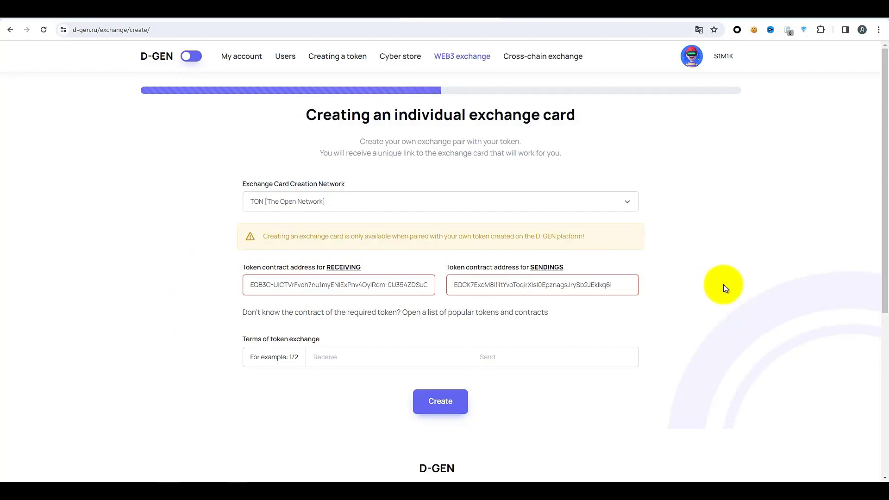
pyautogui.click(617, 284)
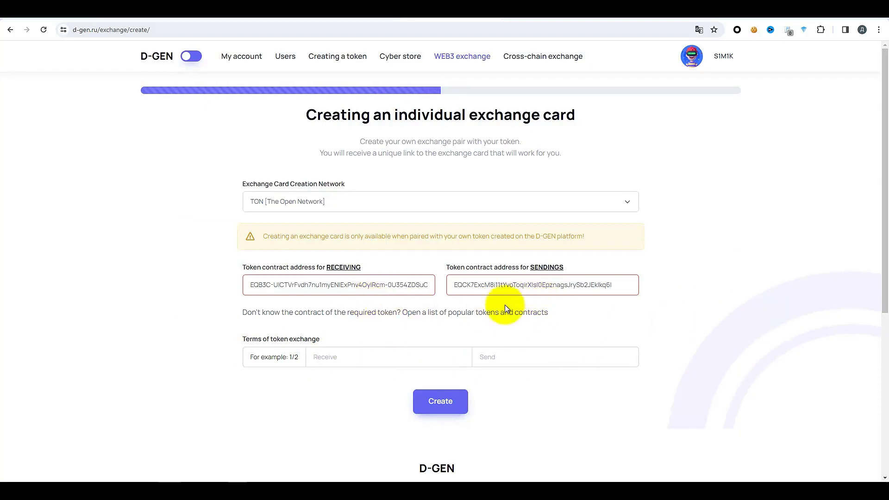
# - Enter Receive 1 and Send 10, correcting a mistyped 100, and submit with Create
pyautogui.click(383, 359)
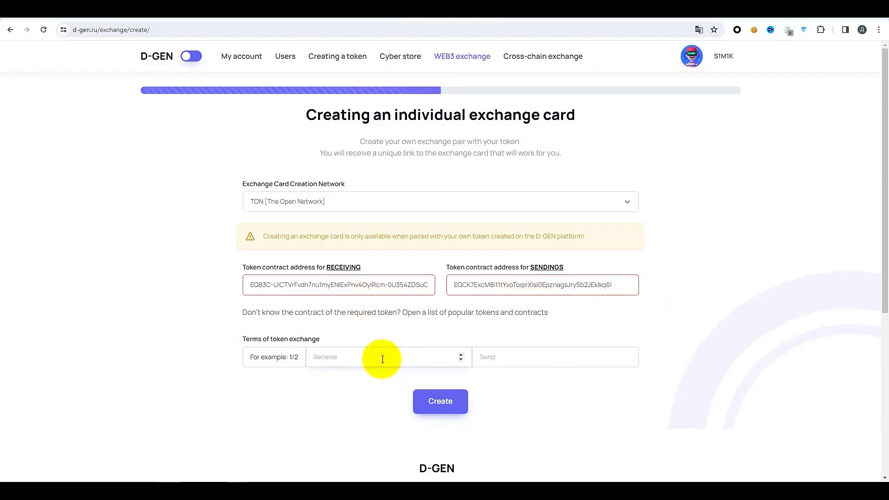
pyautogui.write('1')
pyautogui.click(498, 366)
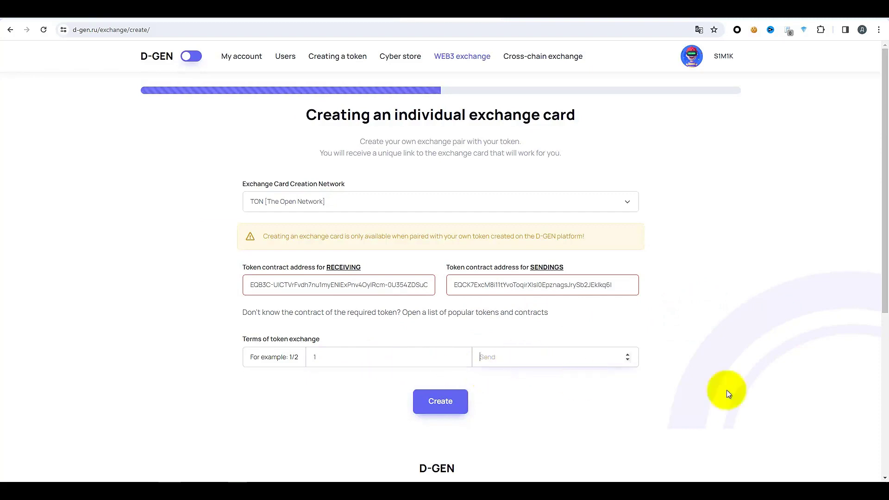
pyautogui.write('10')
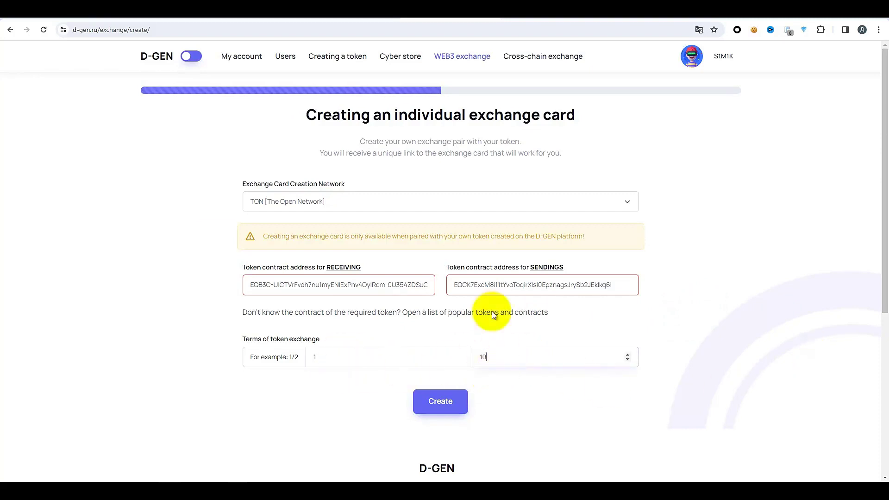
pyautogui.write('0')
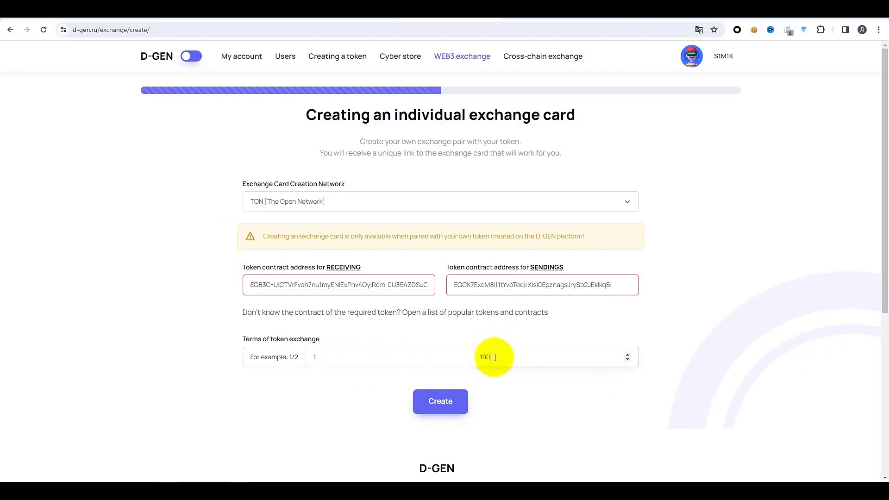
pyautogui.moveTo(494, 357); pyautogui.dragTo(476, 357)
pyautogui.write('10')
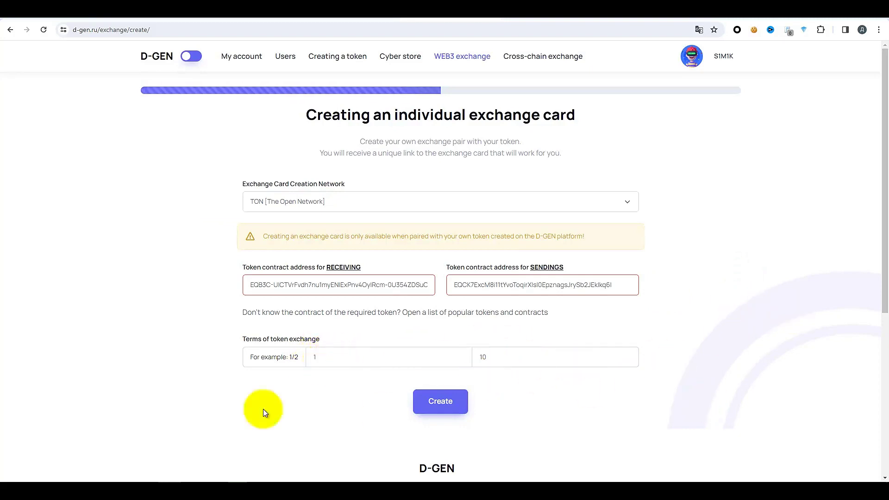
pyautogui.click(450, 403)
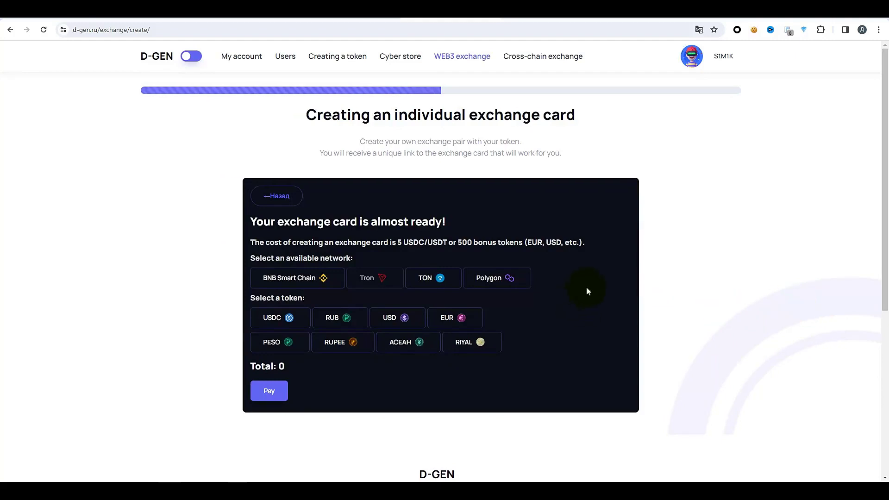
# - Pick the TON network and the EUR bonus token on the payment card
pyautogui.click(424, 278)
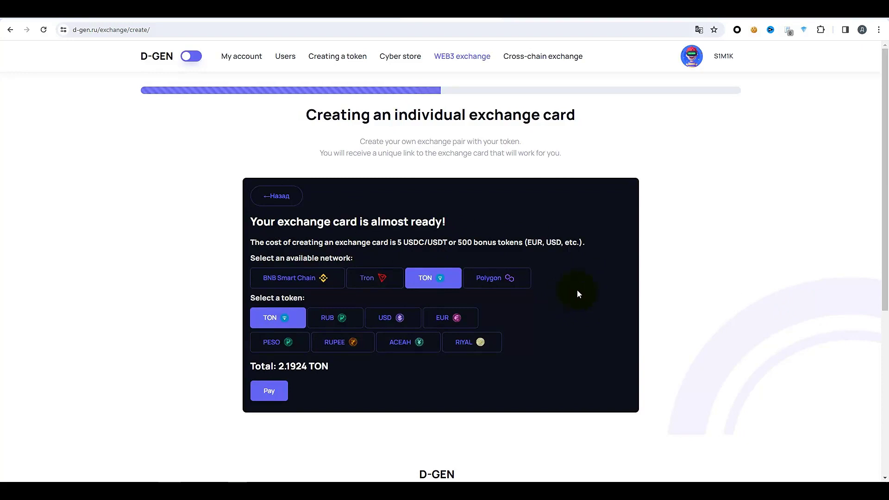
pyautogui.click(440, 319)
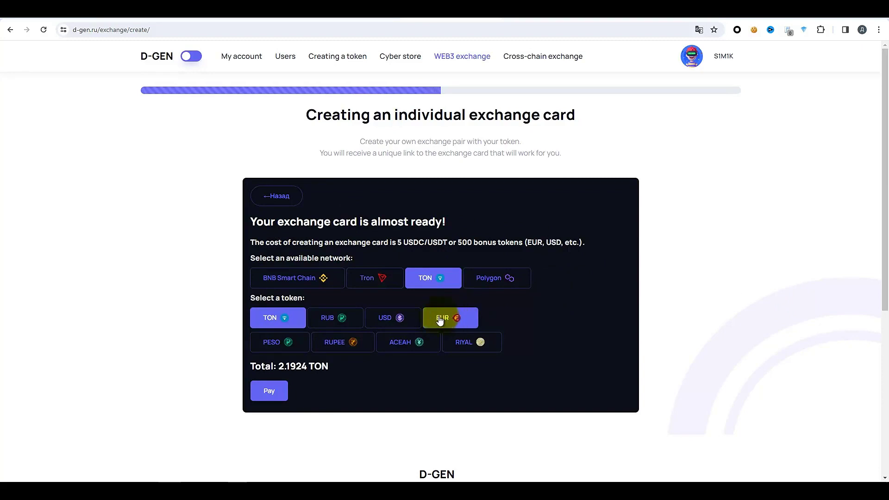
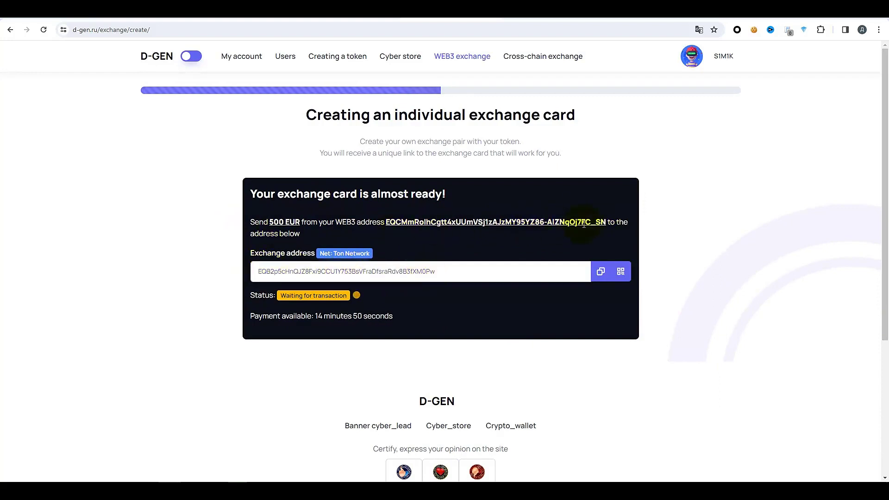
# - Copy the card's WEB3 address and search it in Tonviewer, showing 0.697 TON and tokens
pyautogui.moveTo(259, 271); pyautogui.dragTo(467, 267)
pyautogui.moveTo(387, 221); pyautogui.dragTo(606, 223)
pyautogui.hotkey('ctrl', 'c')
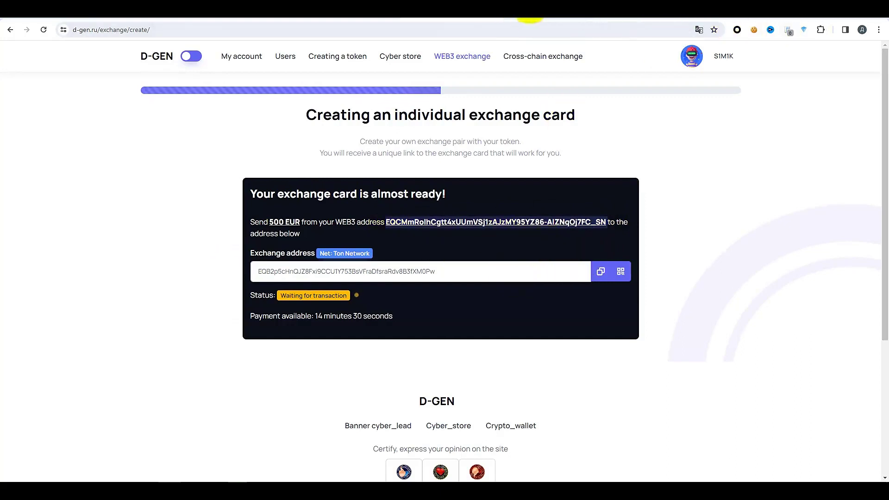
pyautogui.click(531, 18)
pyautogui.click(484, 56)
pyautogui.hotkey('ctrl', 'v')
pyautogui.press('Return')
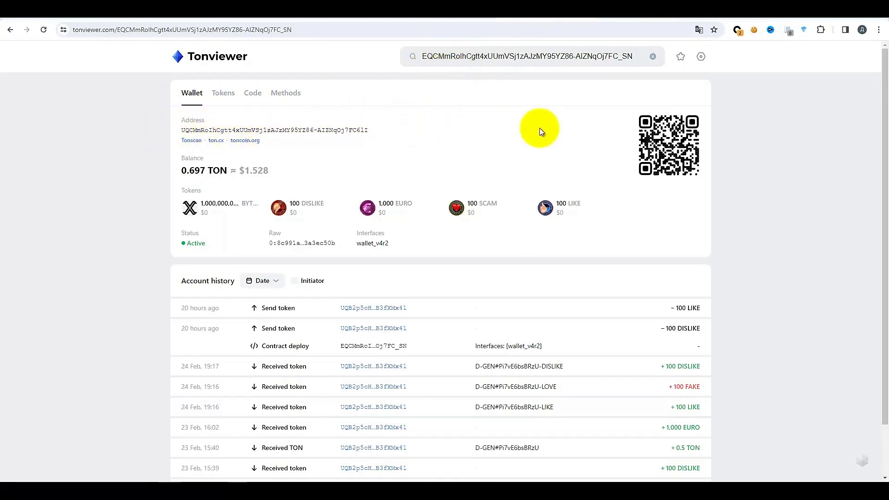
# - Go back to the D-GEN card and copy its Ton Network exchange address
pyautogui.click(471, 19)
pyautogui.click(601, 271)
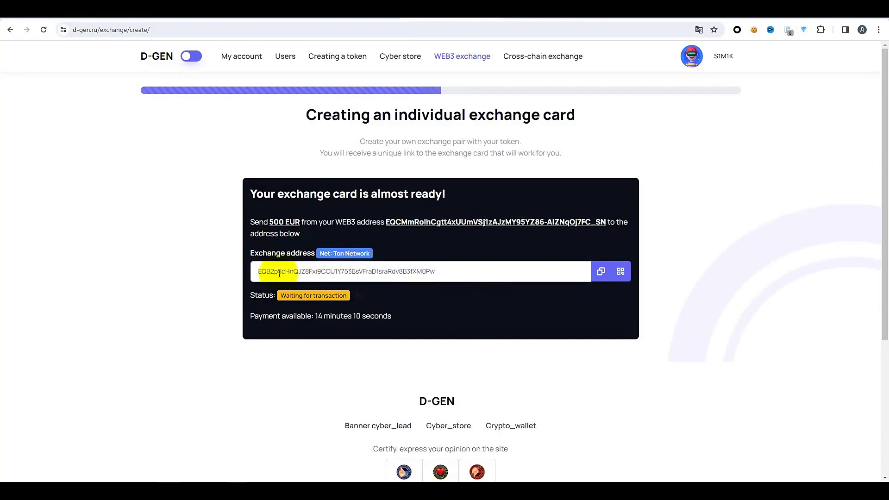
# - Start a EURO transfer in the wallet with the exchange address as recipient
pyautogui.click(803, 30)
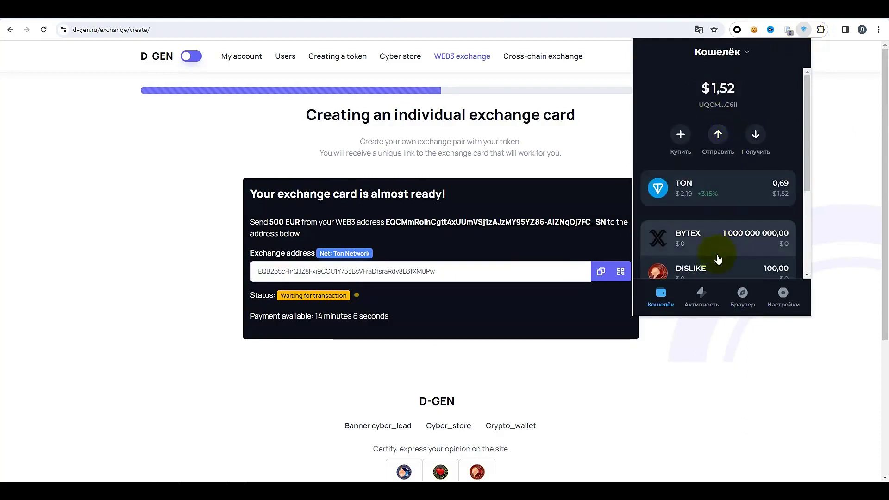
pyautogui.scroll(-3, 730, 234)
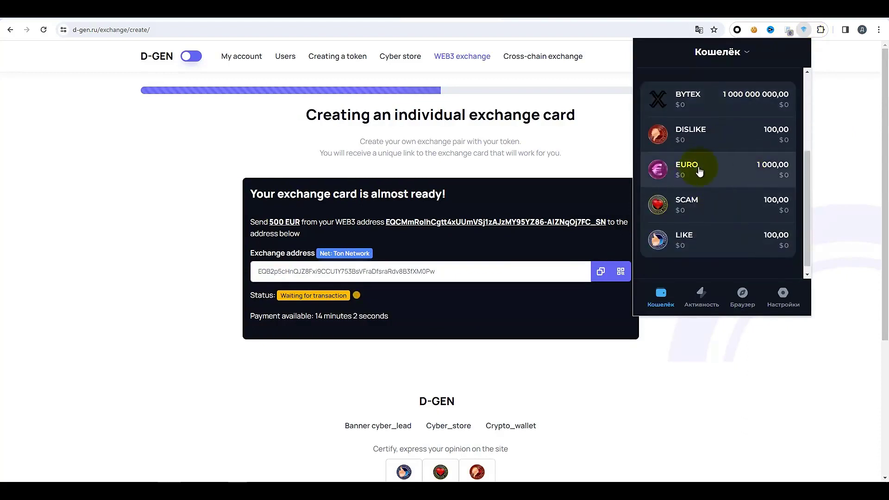
pyautogui.click(724, 174)
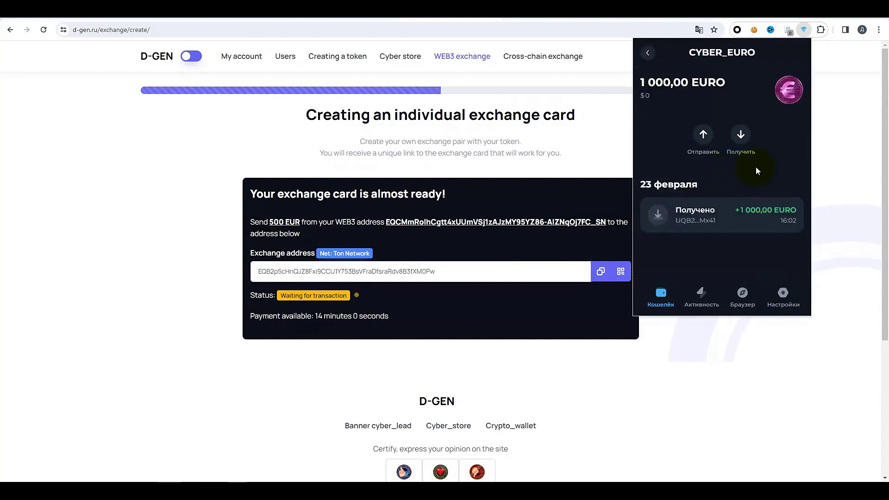
pyautogui.click(707, 140)
pyautogui.click(705, 96)
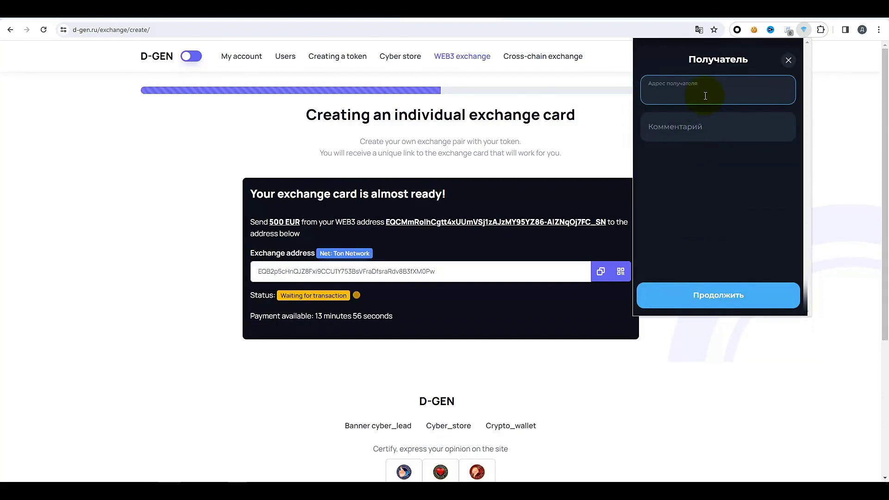
pyautogui.hotkey('ctrl', 'v')
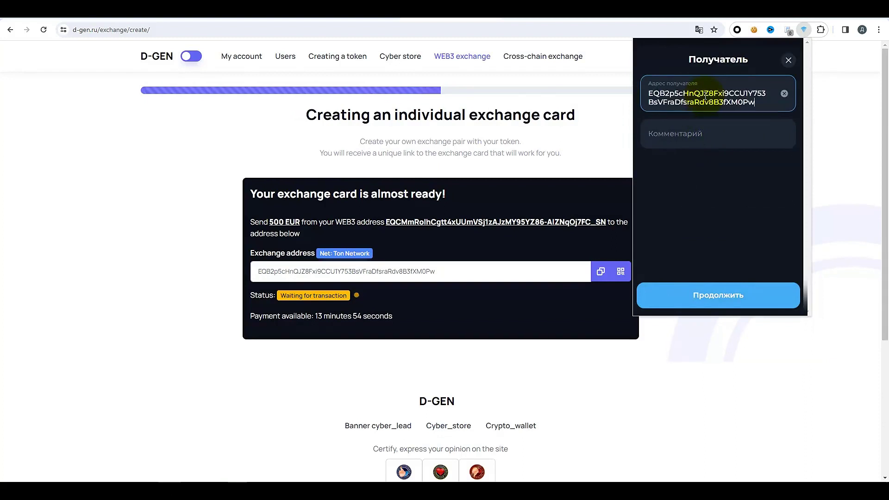
# - Send 500 EURO, authorising with the wallet password, and close the wallet
pyautogui.click(736, 294)
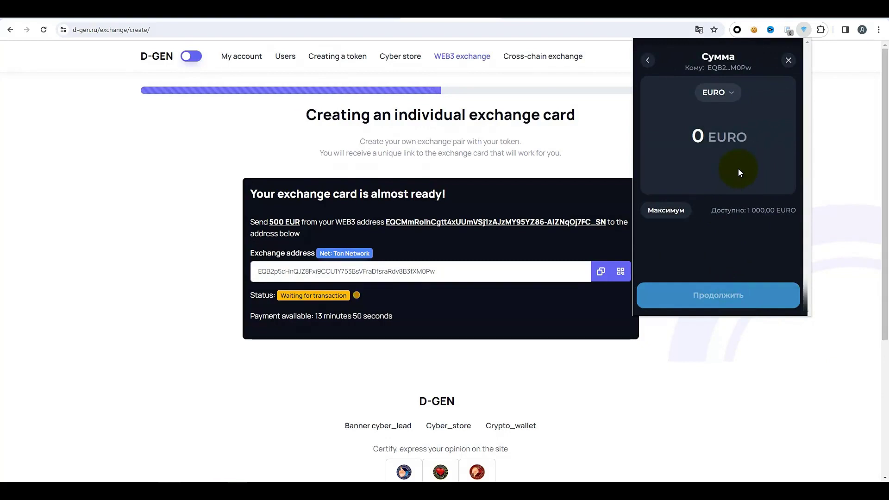
pyautogui.write('500')
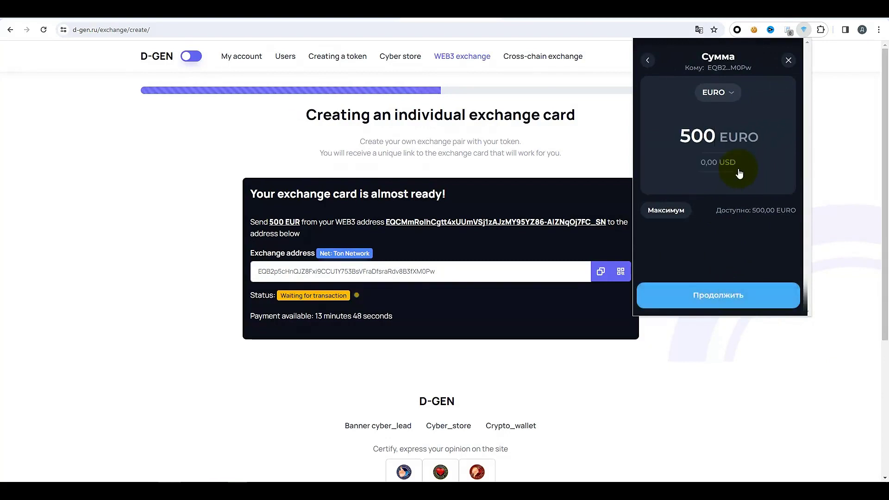
pyautogui.click(732, 296)
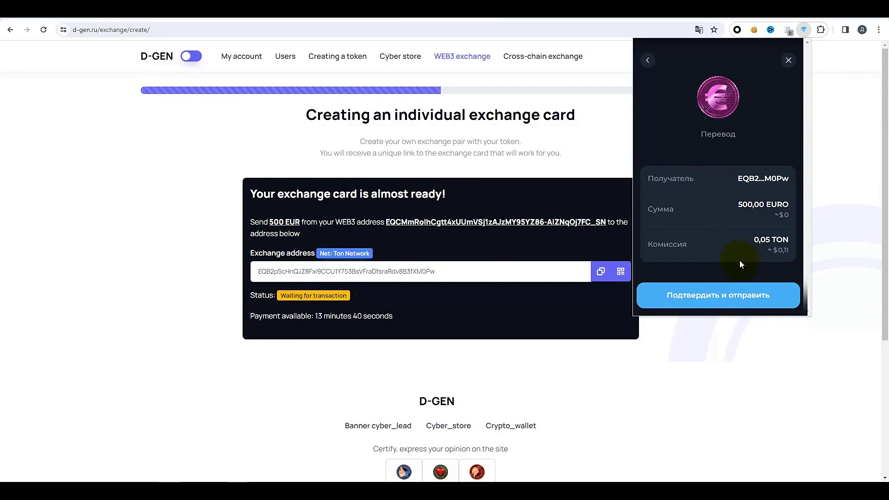
pyautogui.click(735, 296)
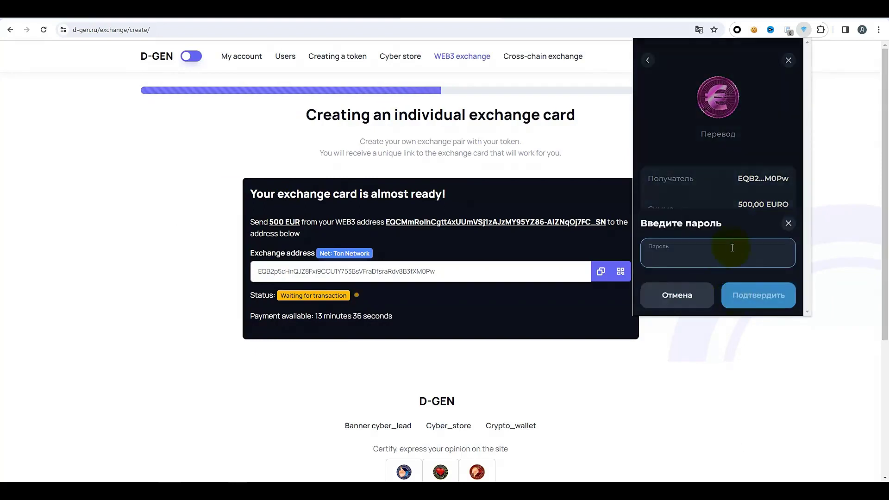
pyautogui.write('•••••••••')
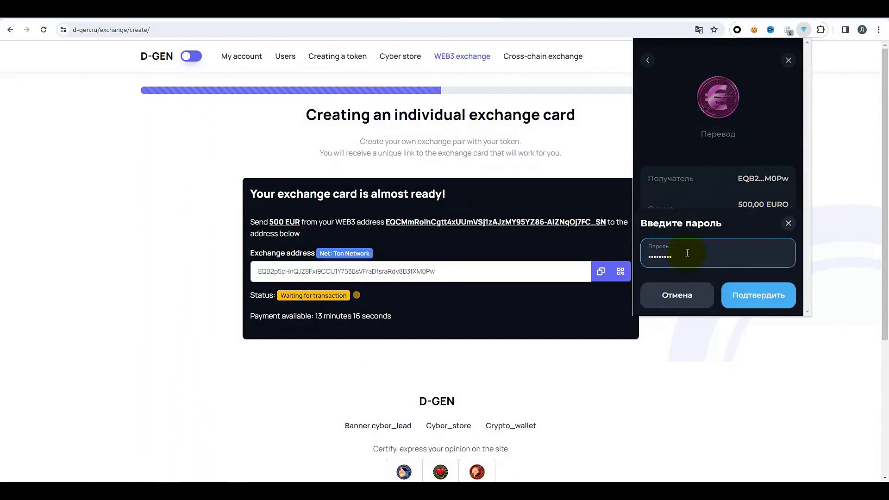
pyautogui.click(770, 295)
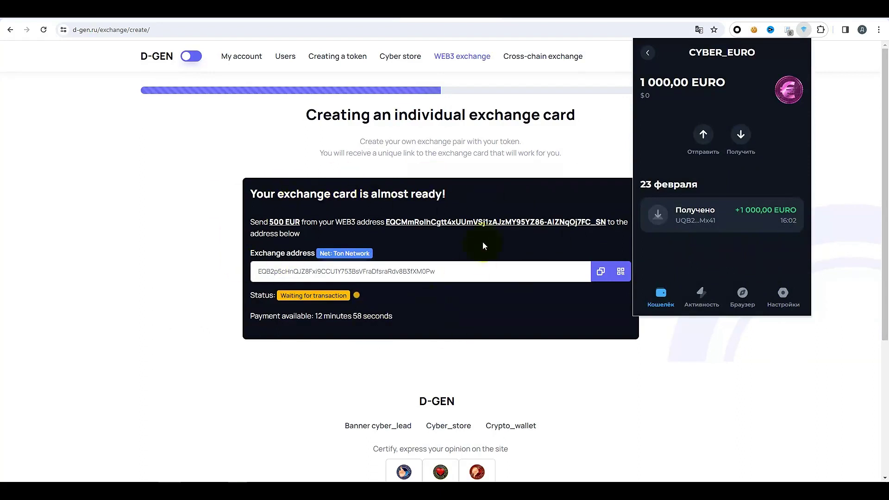
pyautogui.click(838, 181)
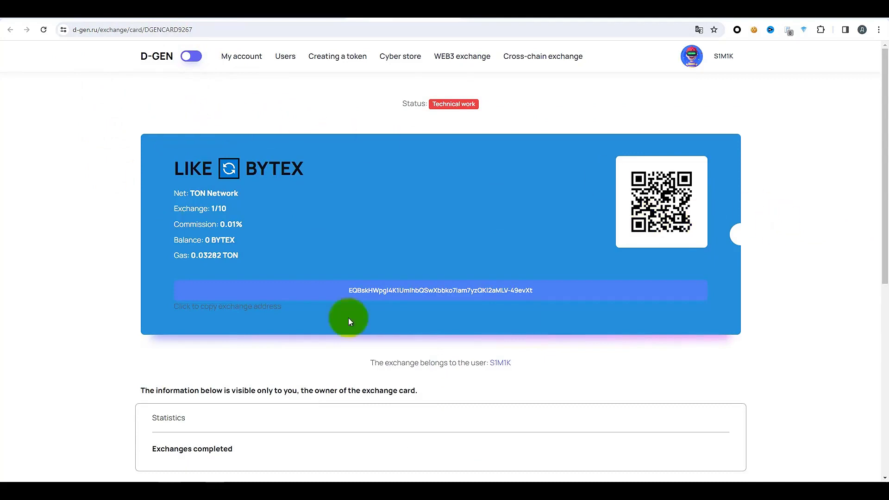
pyautogui.click(338, 293)
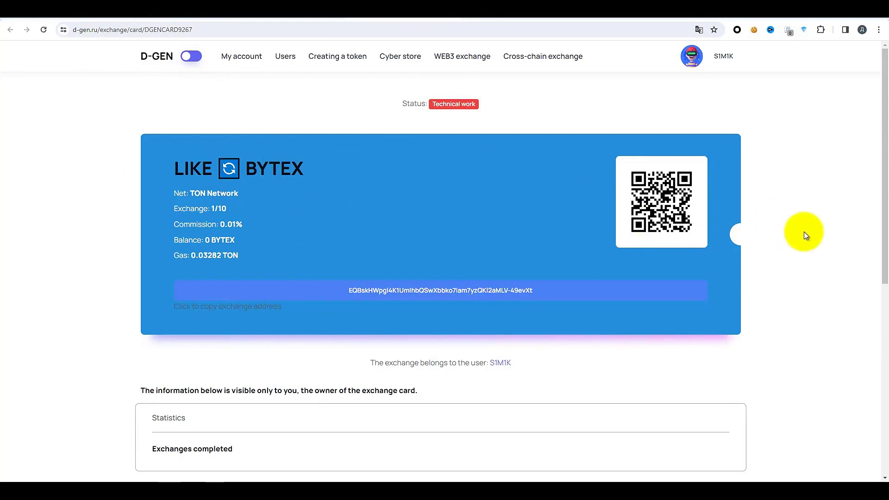
pyautogui.click(319, 201)
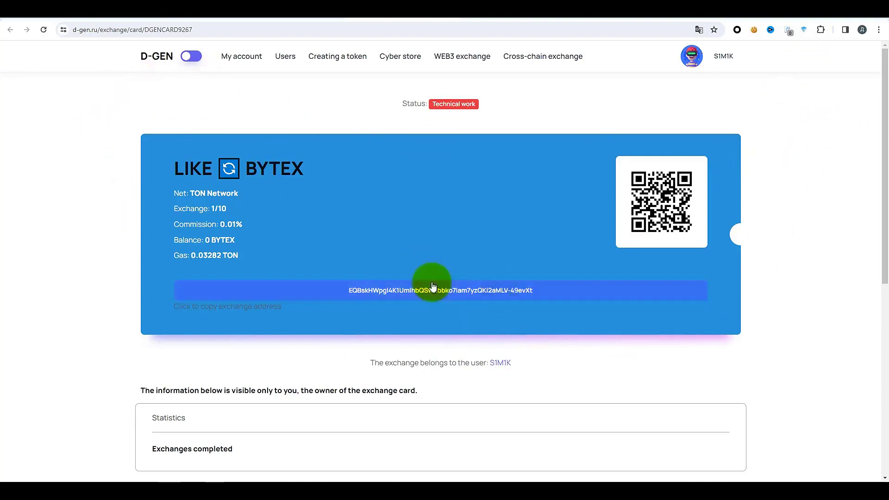
# - Copy the card's exchange address and start a TON send to it from the wallet
pyautogui.click(496, 294)
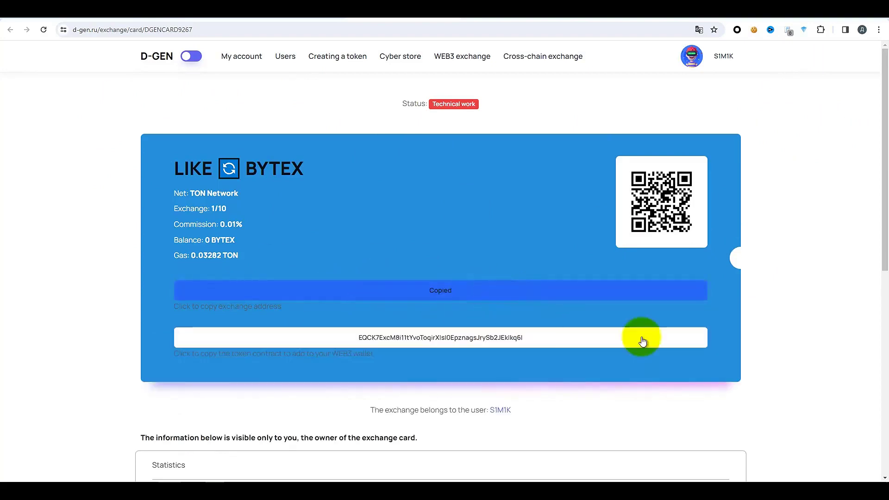
pyautogui.click(804, 30)
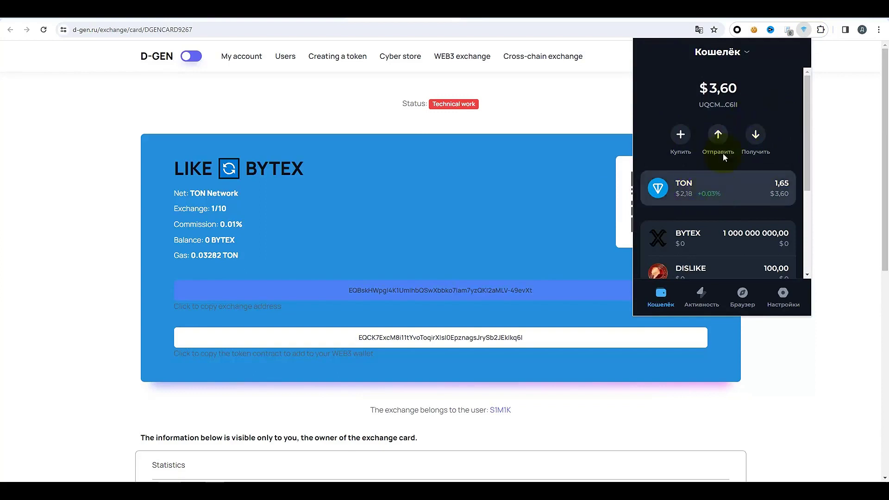
pyautogui.click(718, 136)
pyautogui.click(682, 100)
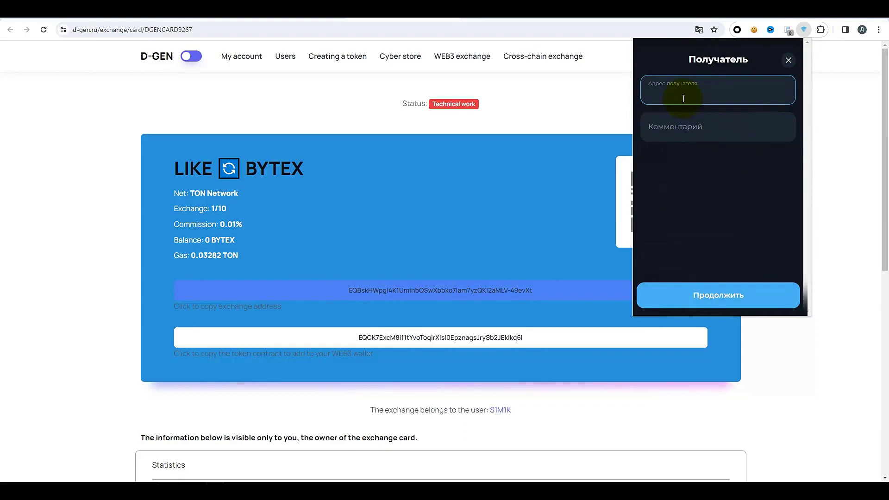
pyautogui.click(788, 60)
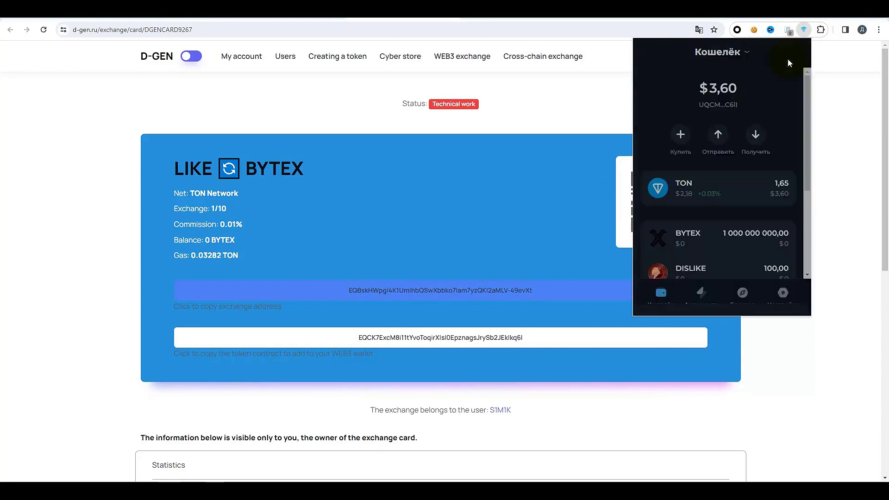
pyautogui.click(721, 184)
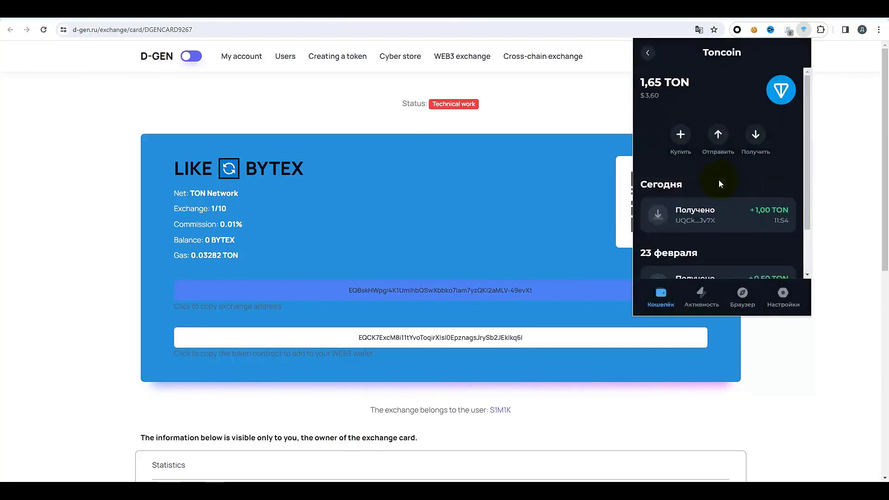
pyautogui.click(719, 135)
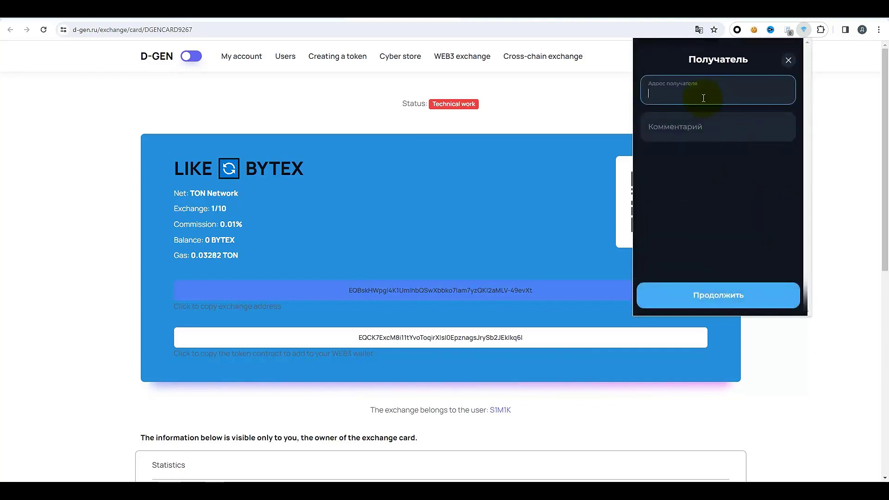
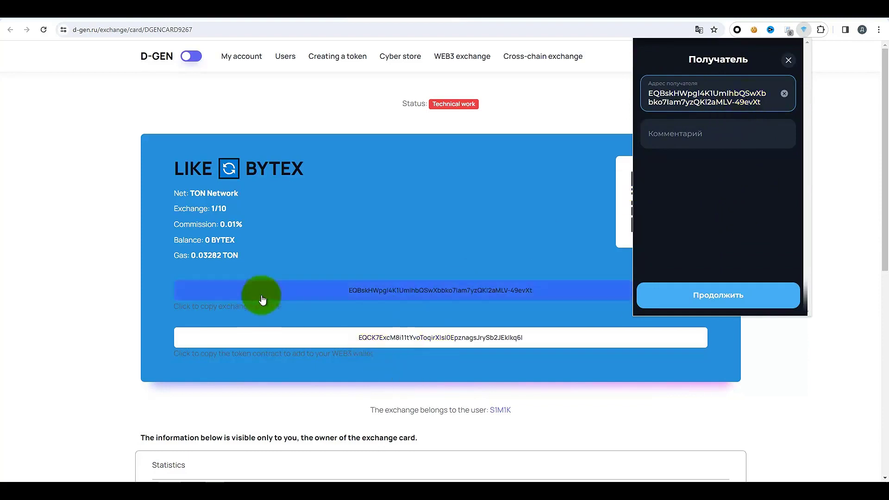
# - Send 0,3 TON to the exchange address, authorising with the wallet password
pyautogui.click(737, 305)
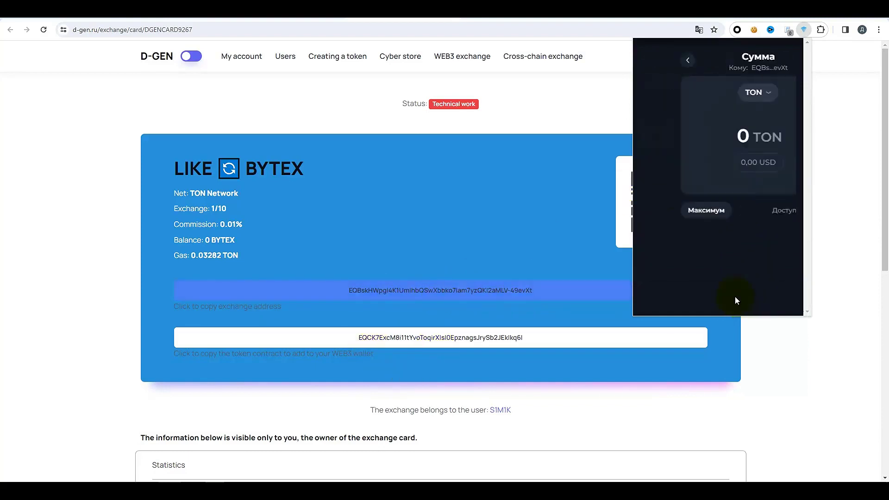
pyautogui.write(',3')
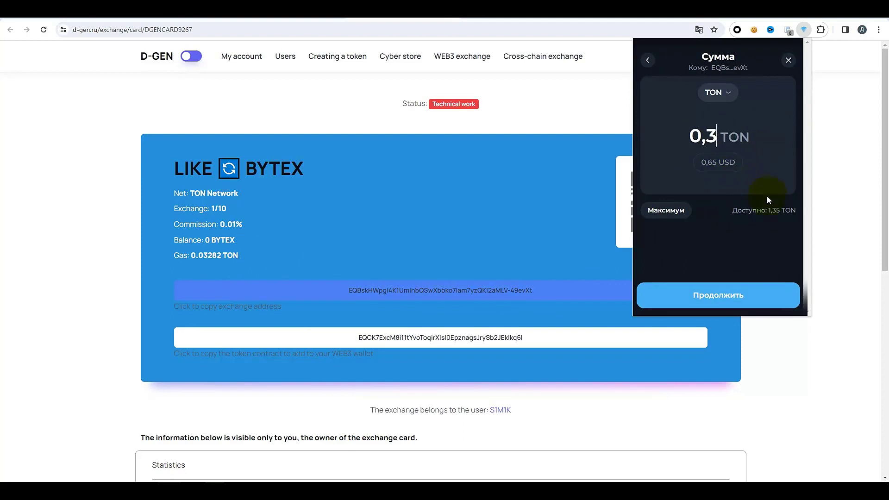
pyautogui.click(739, 296)
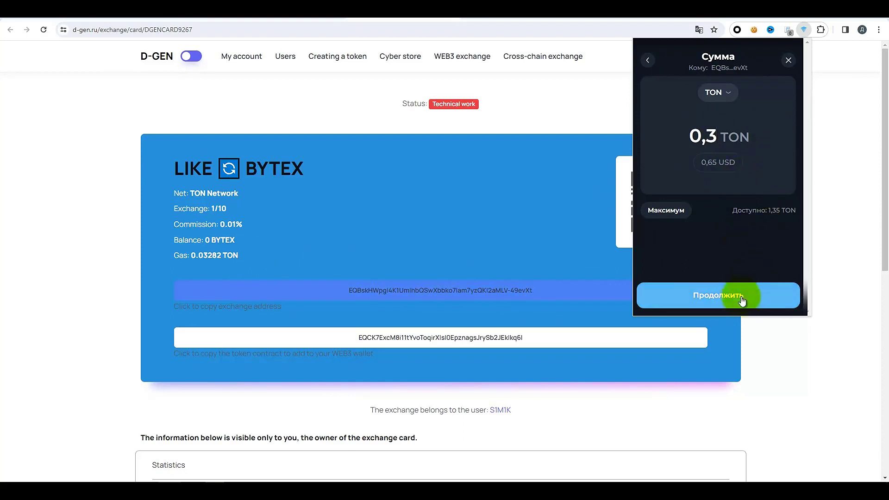
pyautogui.click(740, 299)
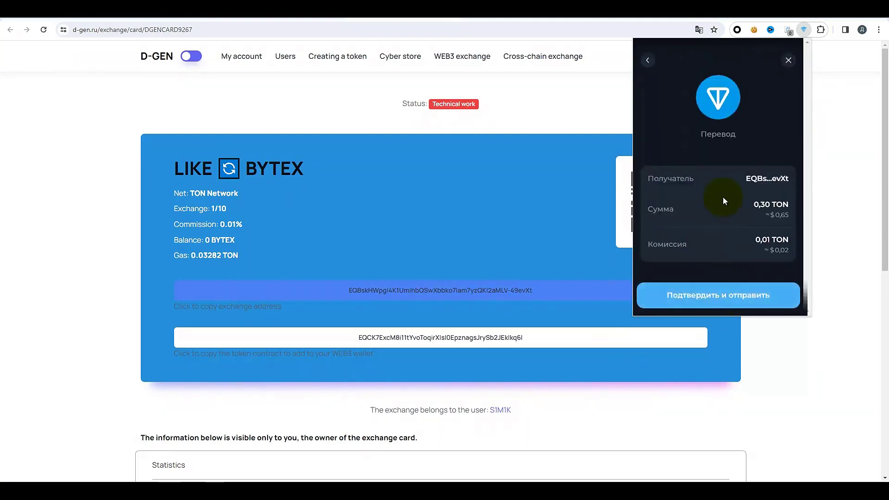
pyautogui.click(480, 292)
pyautogui.click(763, 281)
pyautogui.click(739, 296)
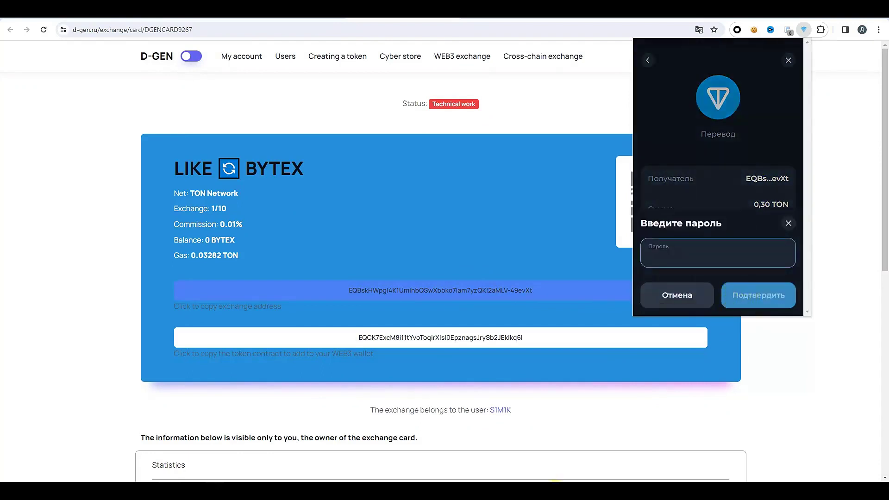
pyautogui.hotkey('ctrl', 'v')
pyautogui.click(771, 294)
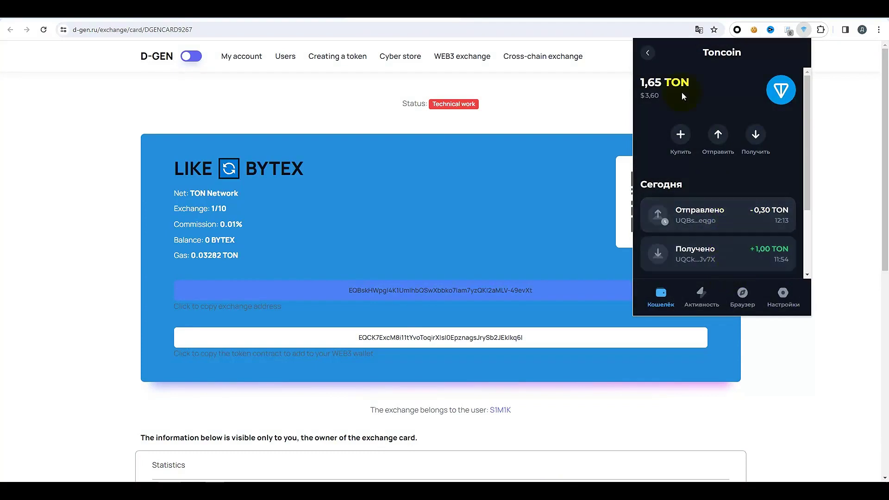
# - Close the wallet and reload the card, which now shows gas 0.33203 TON
pyautogui.click(648, 53)
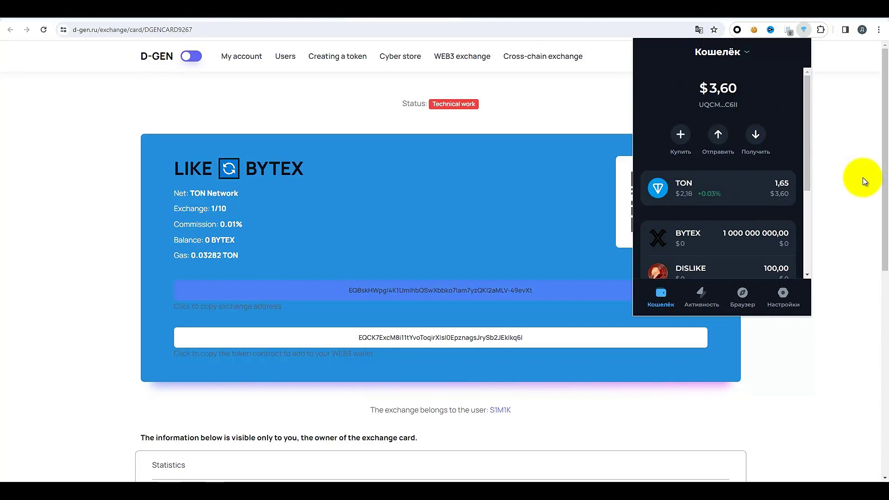
pyautogui.click(847, 185)
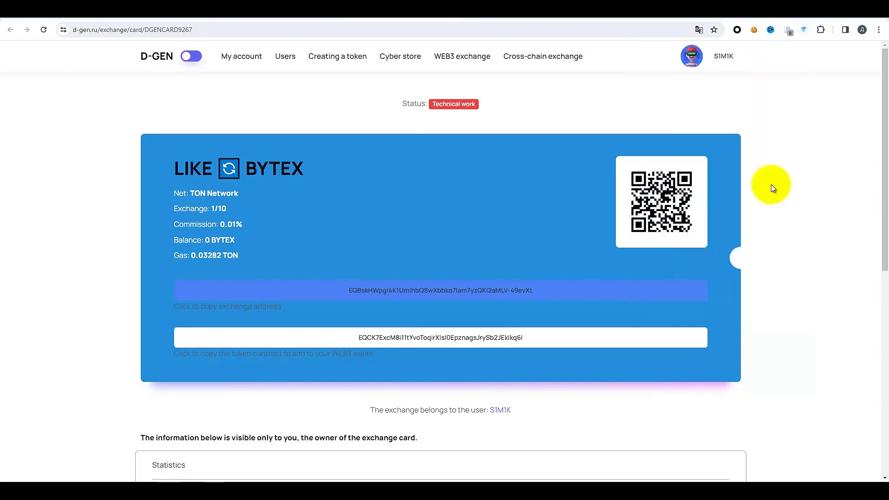
pyautogui.click(43, 30)
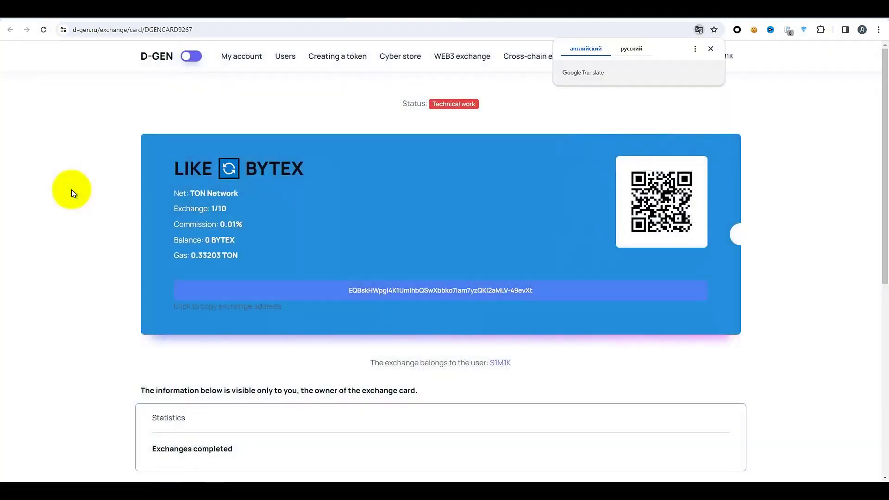
pyautogui.click(710, 49)
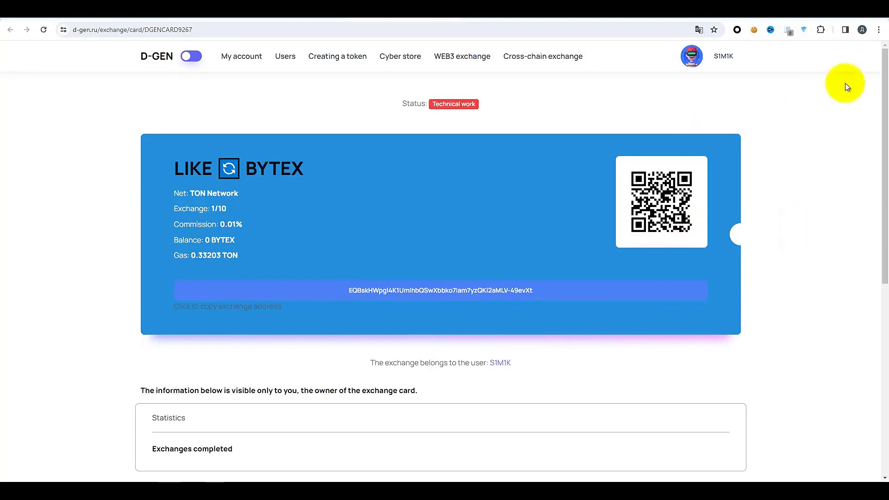
# - Copy the exchange address and start a BYTEX send to it from the wallet
pyautogui.click(466, 291)
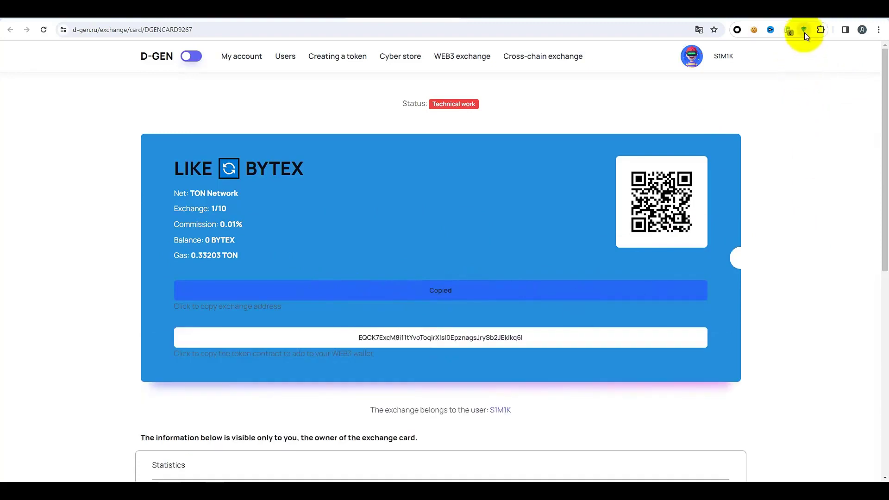
pyautogui.click(804, 31)
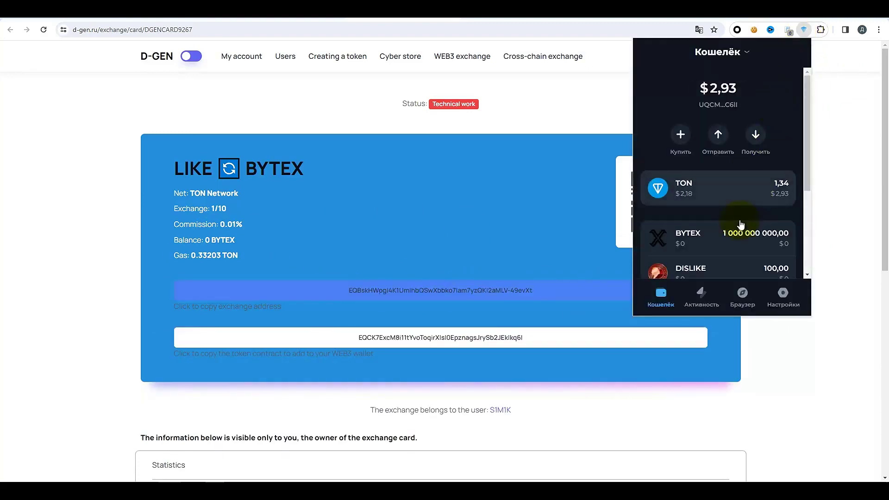
pyautogui.scroll(-1, 731, 240)
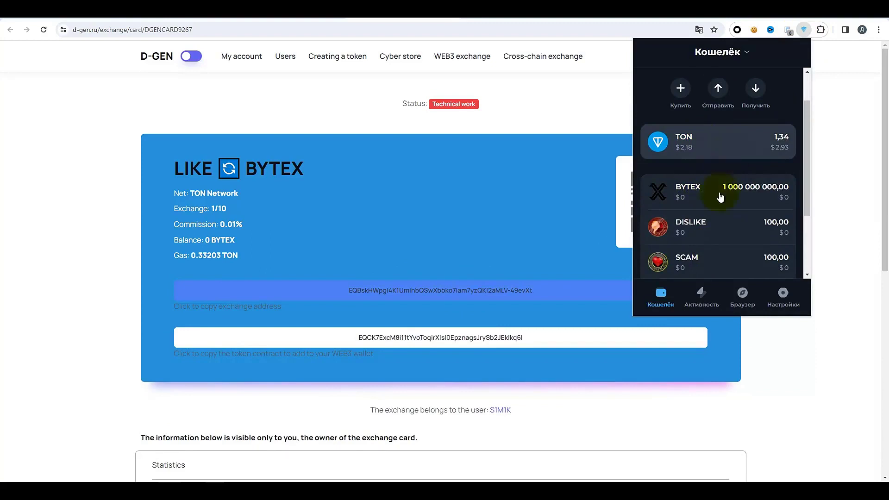
pyautogui.click(744, 200)
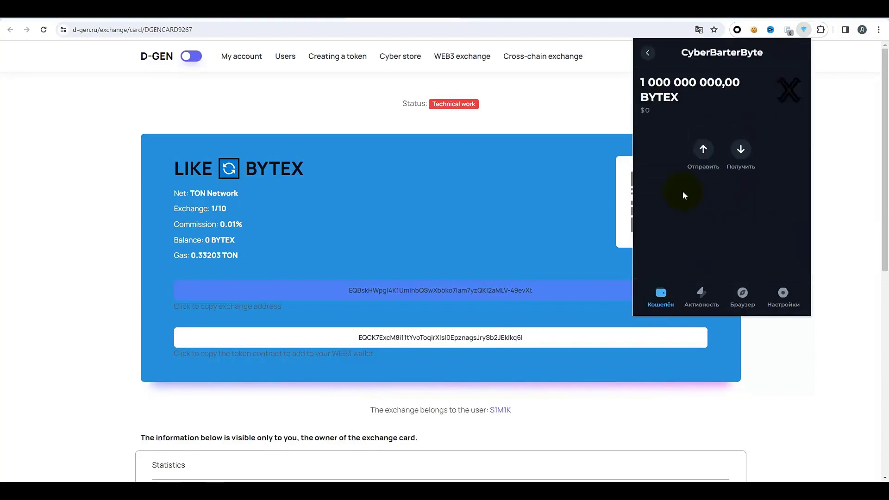
pyautogui.click(703, 149)
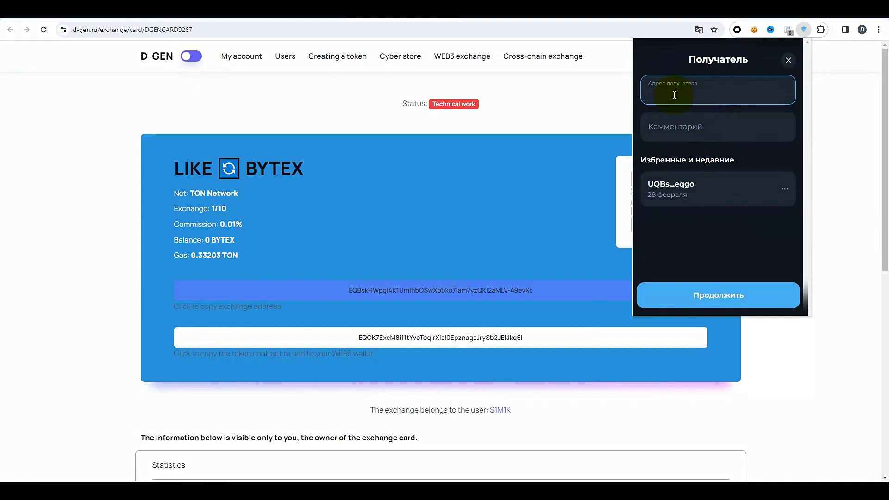
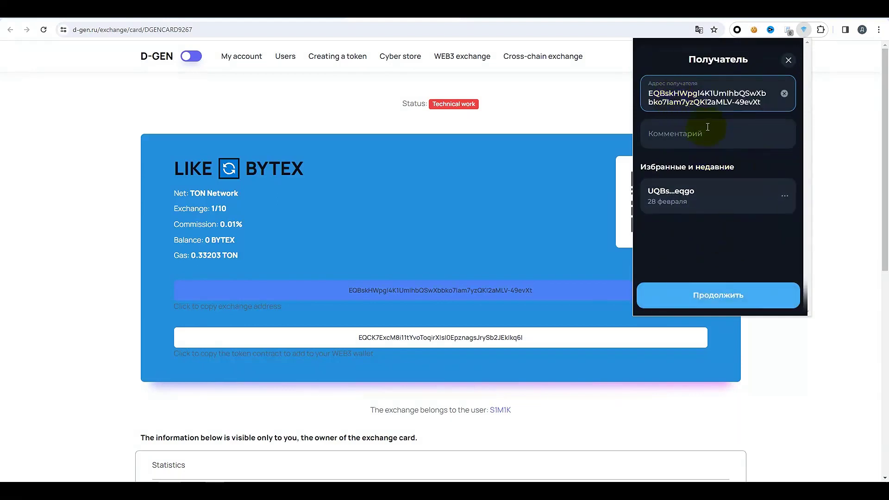
# - Send 50000 BYTEX to the exchange address, confirming with the wallet password
pyautogui.click(725, 298)
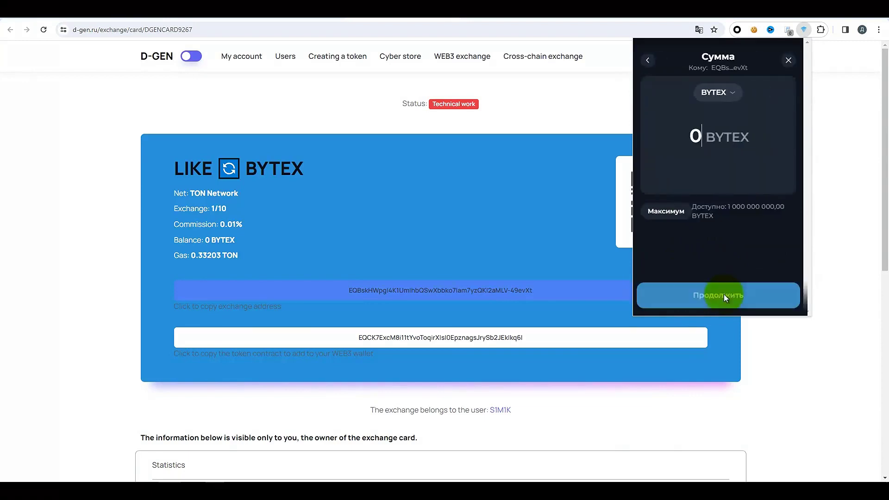
pyautogui.write('500000')
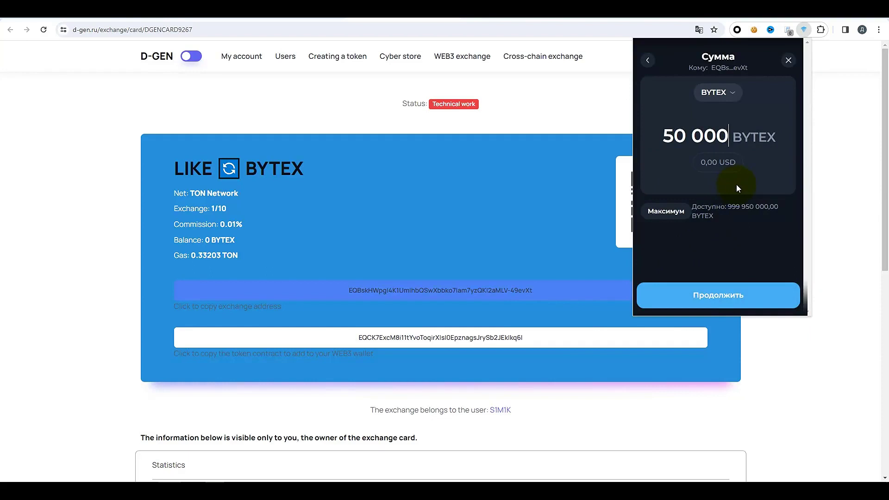
pyautogui.click(739, 303)
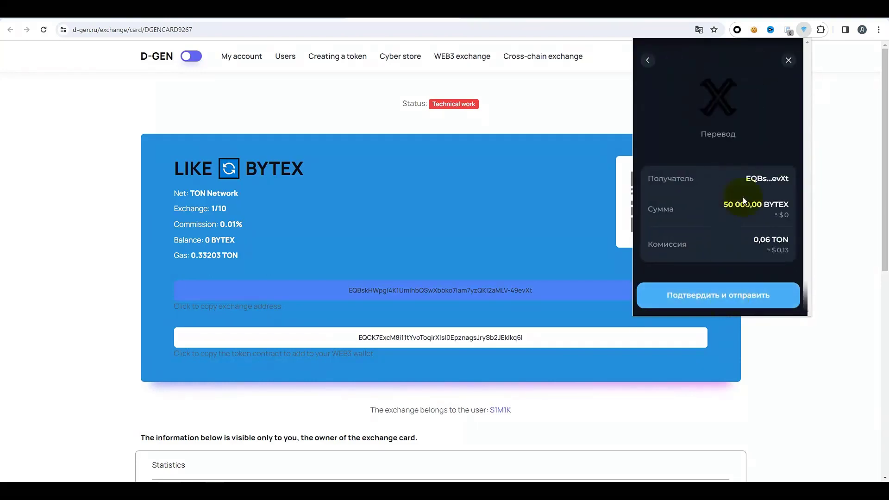
pyautogui.click(618, 293)
pyautogui.click(735, 299)
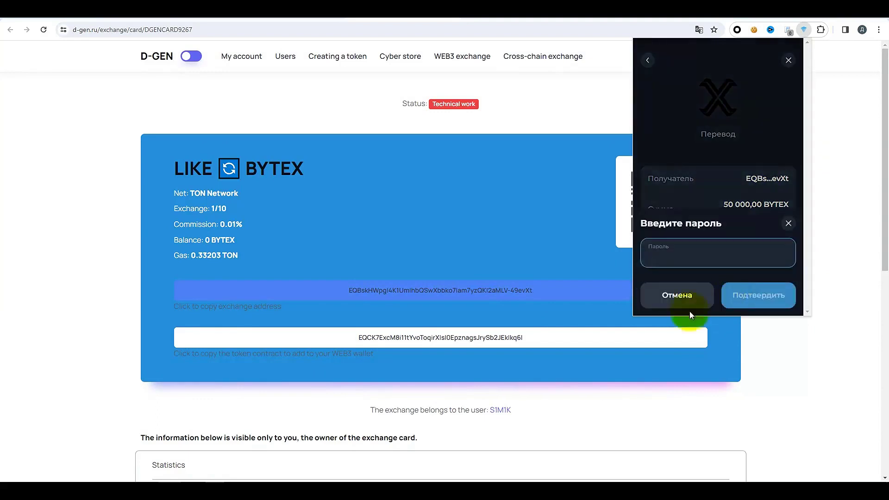
pyautogui.hotkey('ctrl', 'v')
pyautogui.click(767, 295)
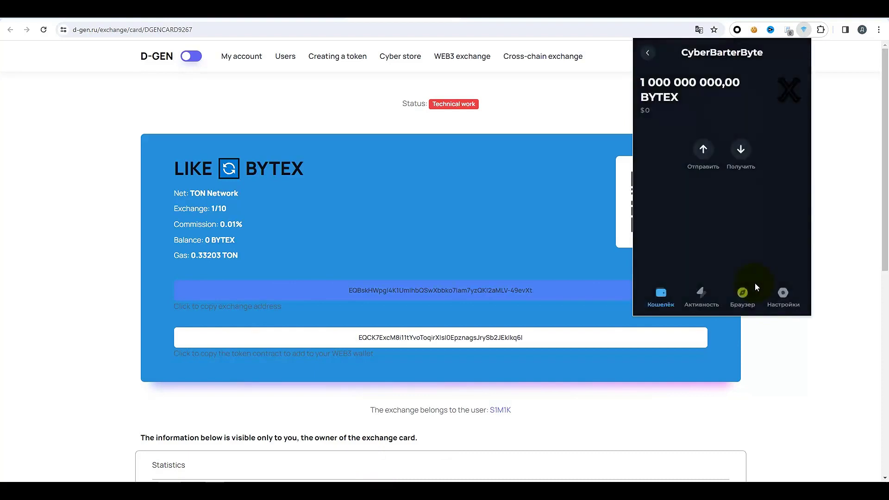
pyautogui.click(649, 54)
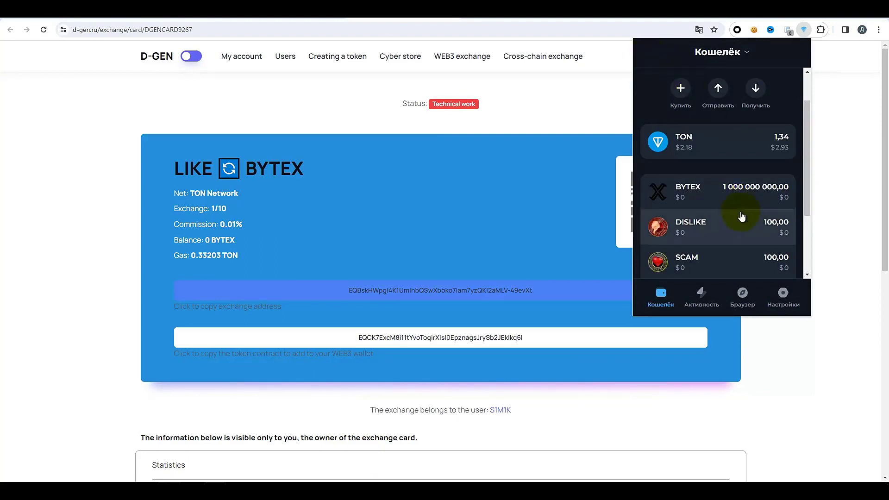
# - Reload the card to confirm its 50000 BYTEX balance, then open the Инвестор wallet
pyautogui.click(848, 156)
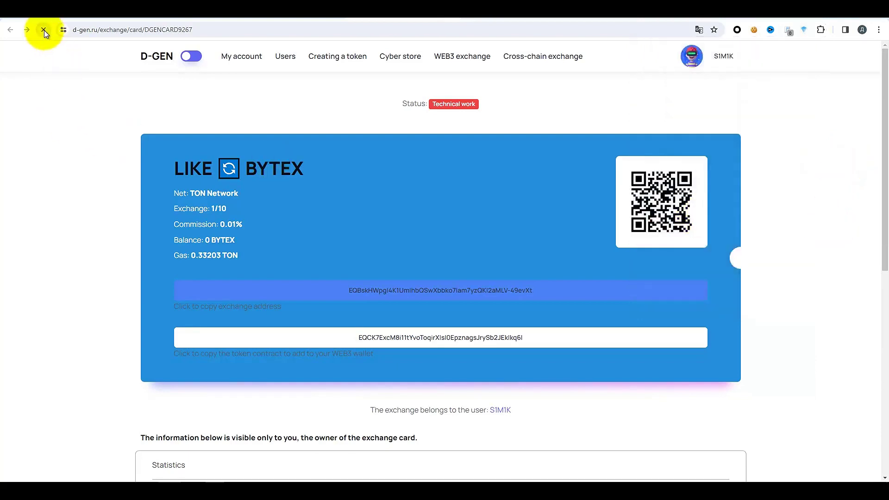
pyautogui.click(44, 29)
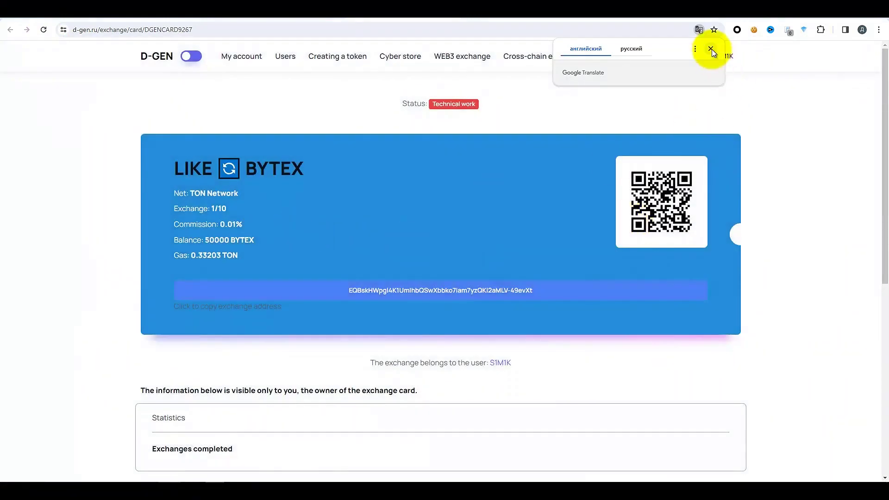
pyautogui.click(710, 49)
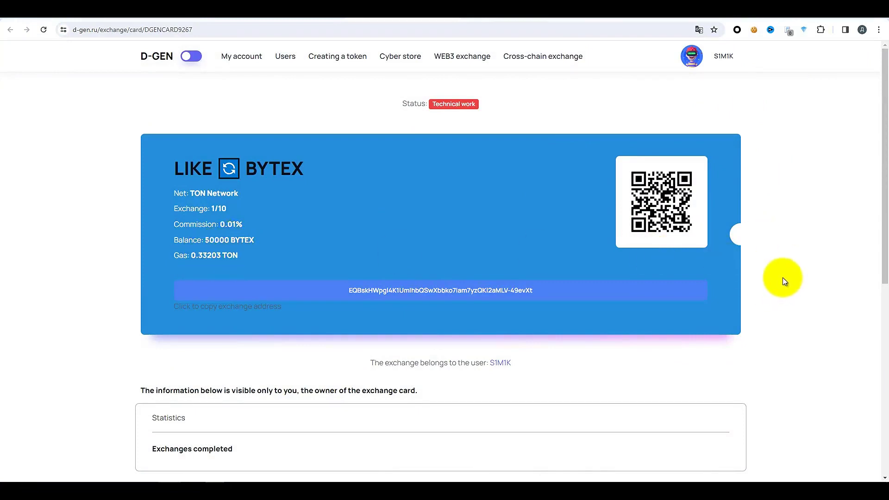
pyautogui.click(207, 163)
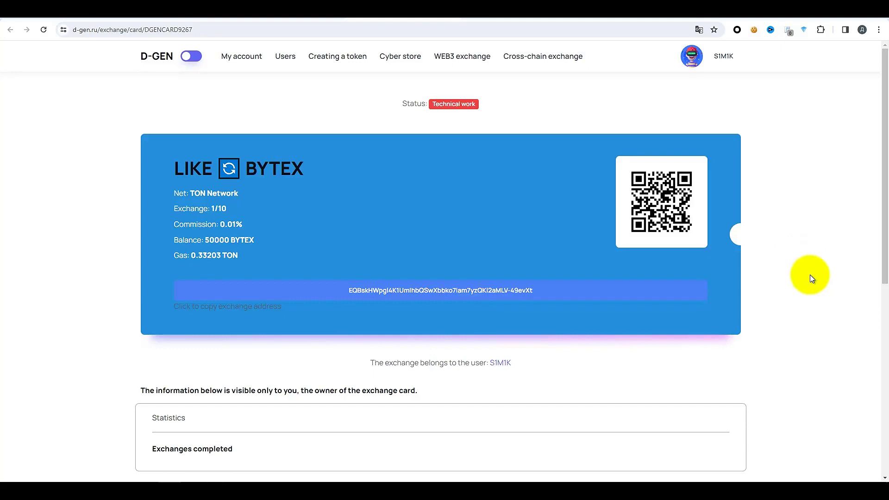
pyautogui.click(803, 30)
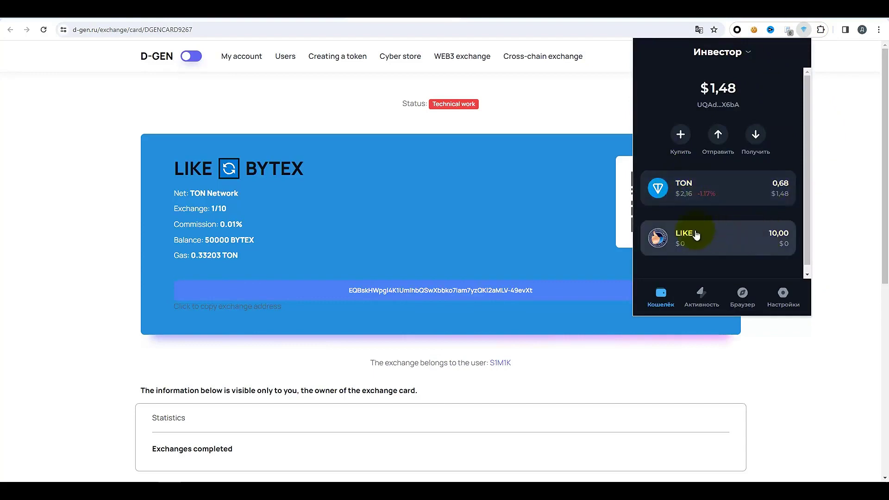
# - Close the wallet popup to view the card holding 50000 BYTEX
pyautogui.click(855, 209)
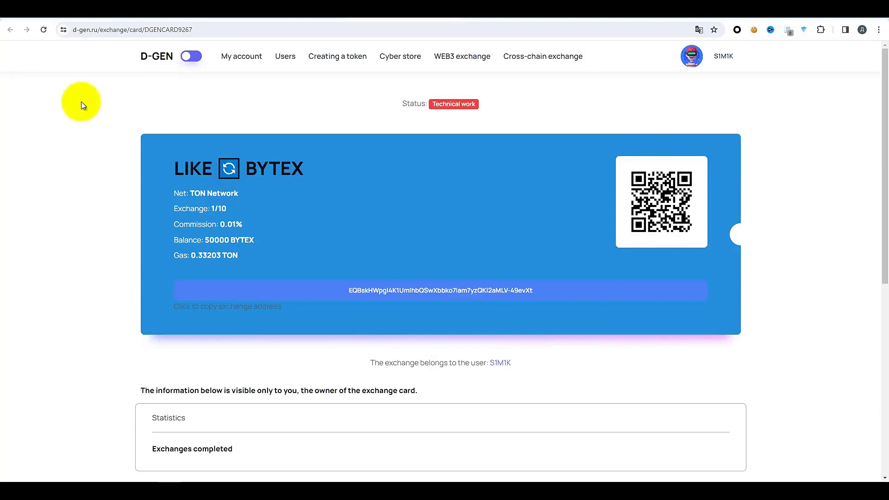
# - Reload the card to see status Works and check the wallet's token settings
pyautogui.click(43, 31)
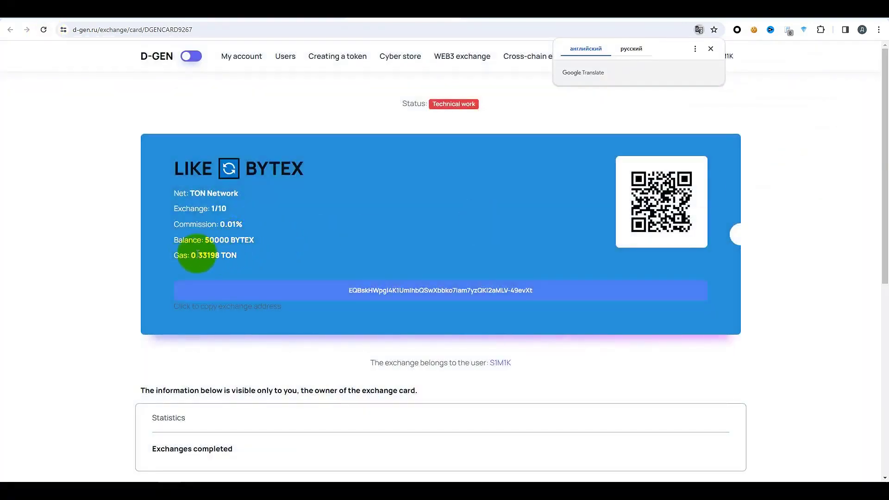
pyautogui.click(711, 49)
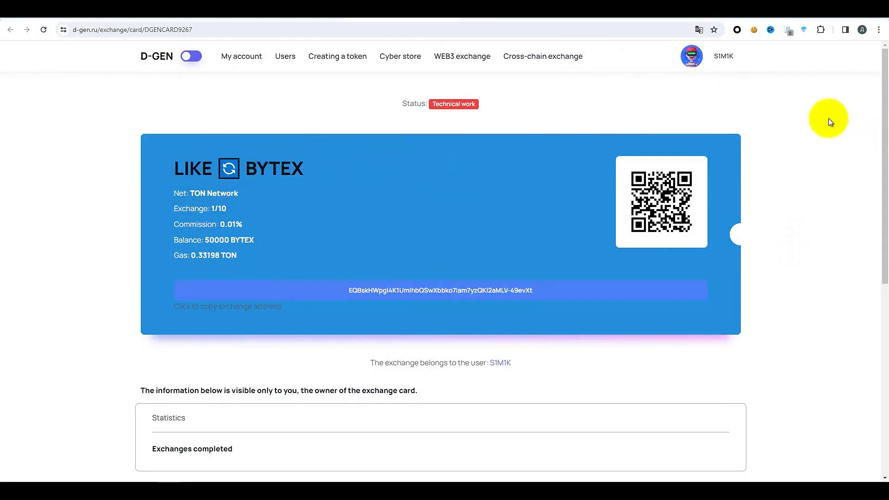
pyautogui.click(804, 30)
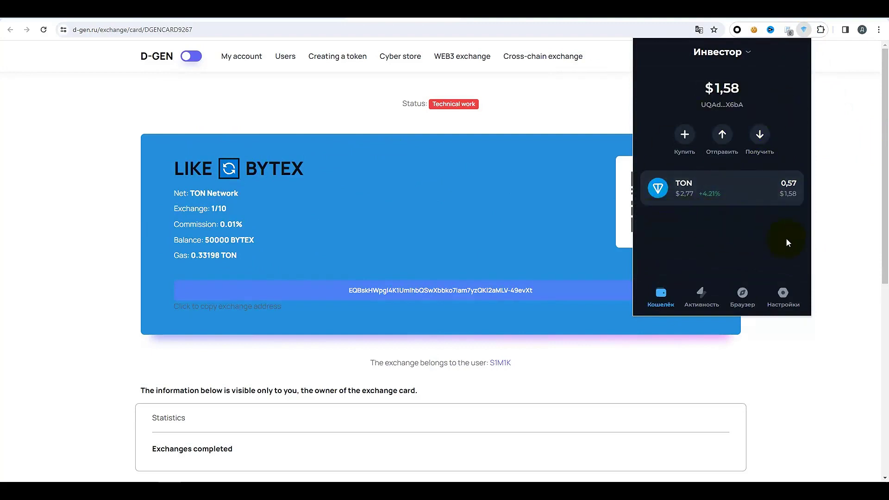
pyautogui.click(783, 296)
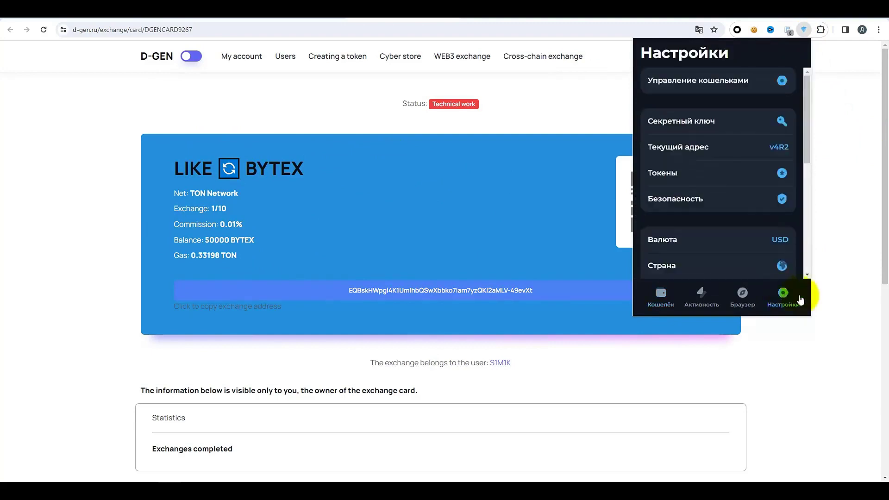
pyautogui.click(715, 182)
pyautogui.click(647, 52)
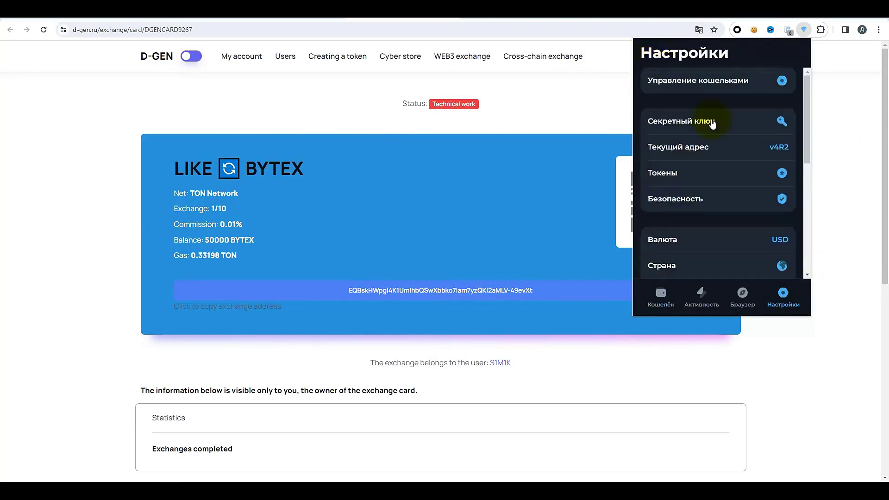
pyautogui.click(661, 295)
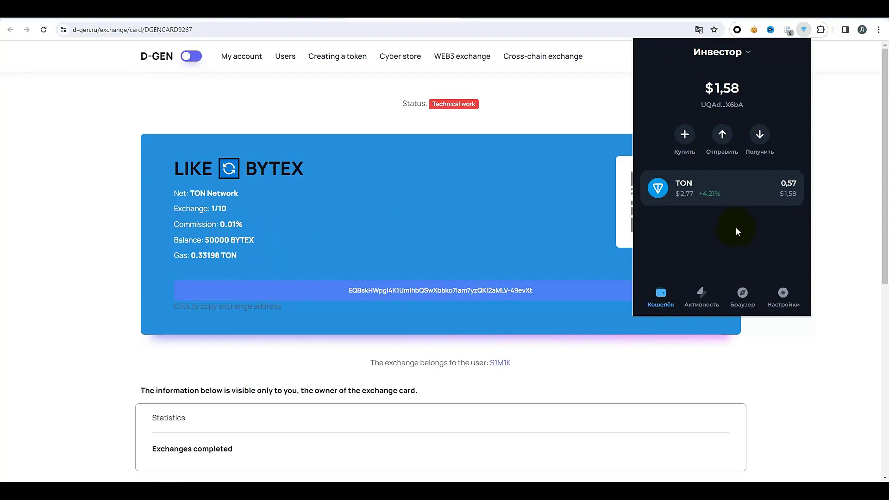
pyautogui.click(840, 229)
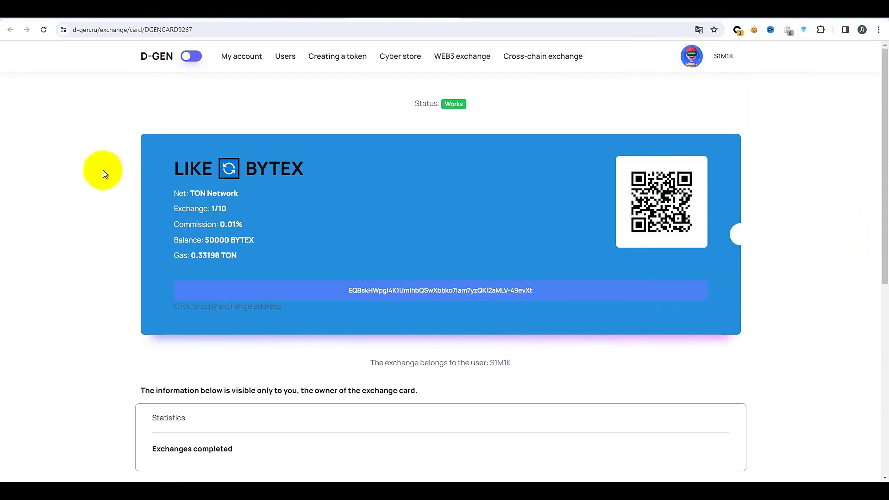
# - Reload the card (49900.01 BYTEX, gas 0.13058 TON) and open the wallet showing 0,62 TON
pyautogui.click(44, 30)
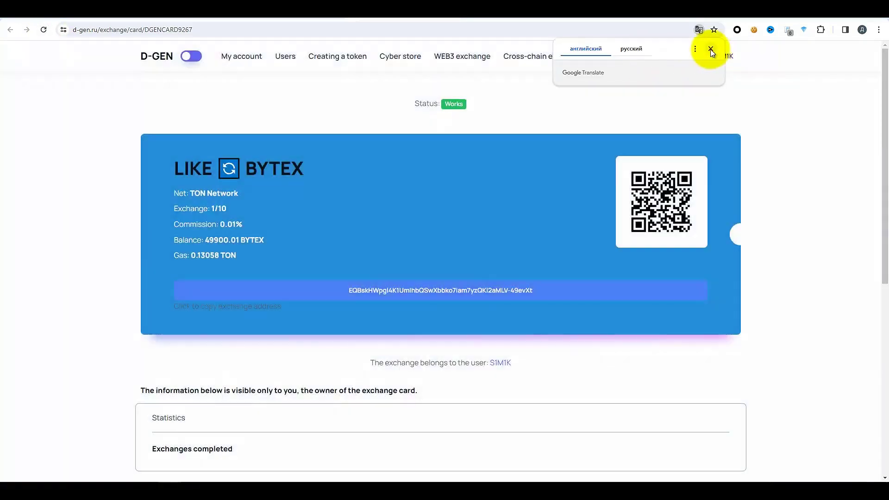
pyautogui.click(711, 49)
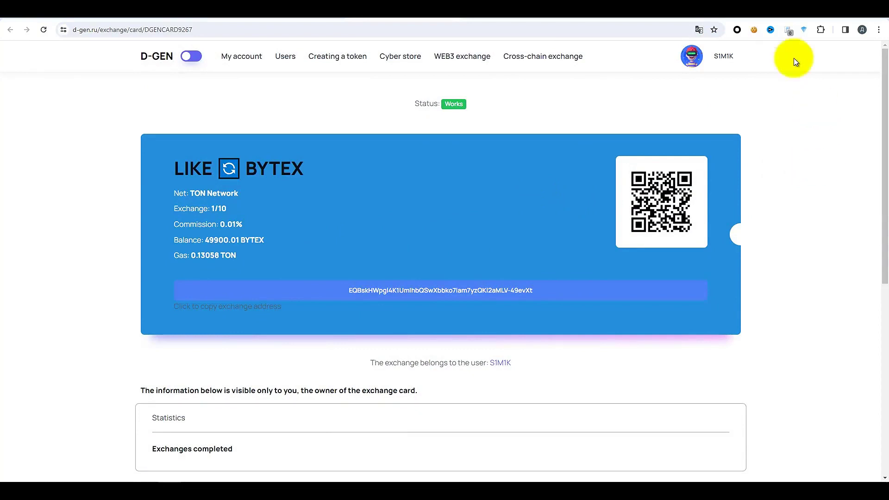
pyautogui.click(804, 30)
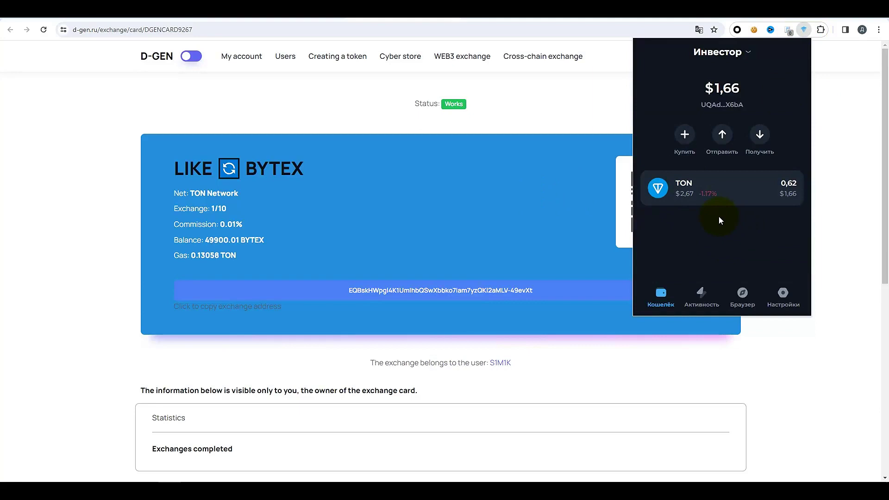
# - Enable the CyberBarterByte token in Tonkeeper settings so 99,99 BYTEX appears
pyautogui.click(783, 294)
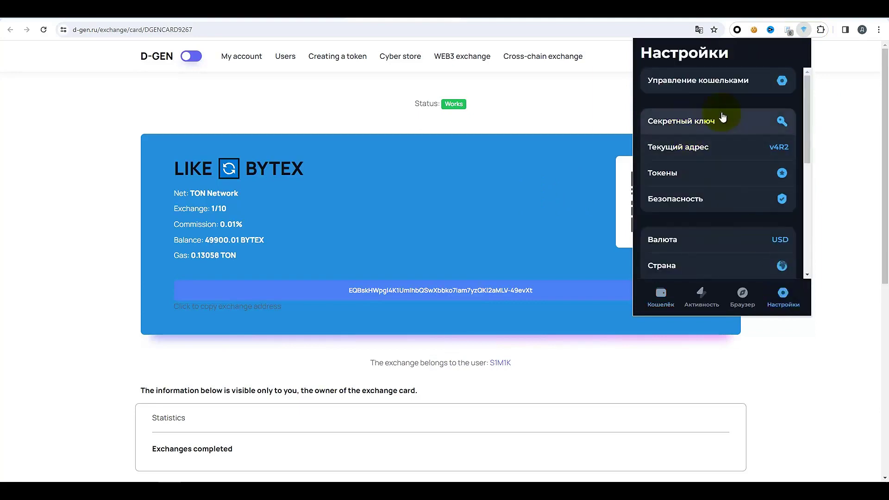
pyautogui.click(694, 172)
pyautogui.click(654, 86)
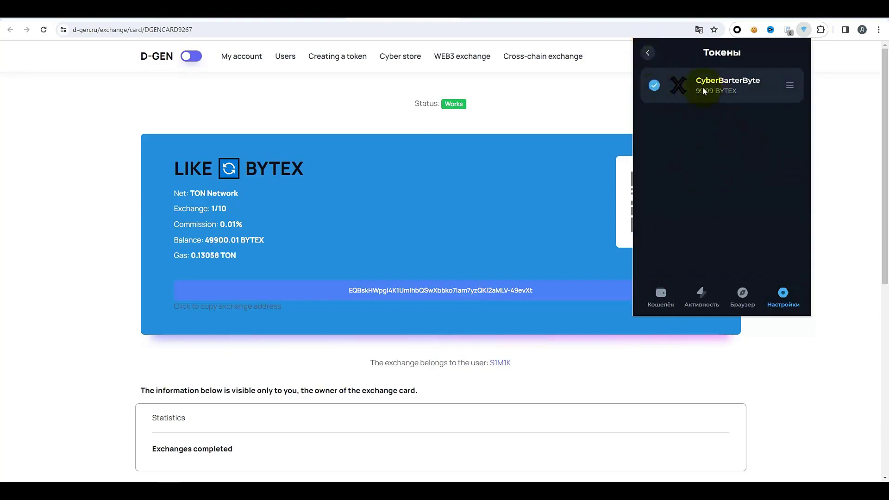
pyautogui.click(647, 53)
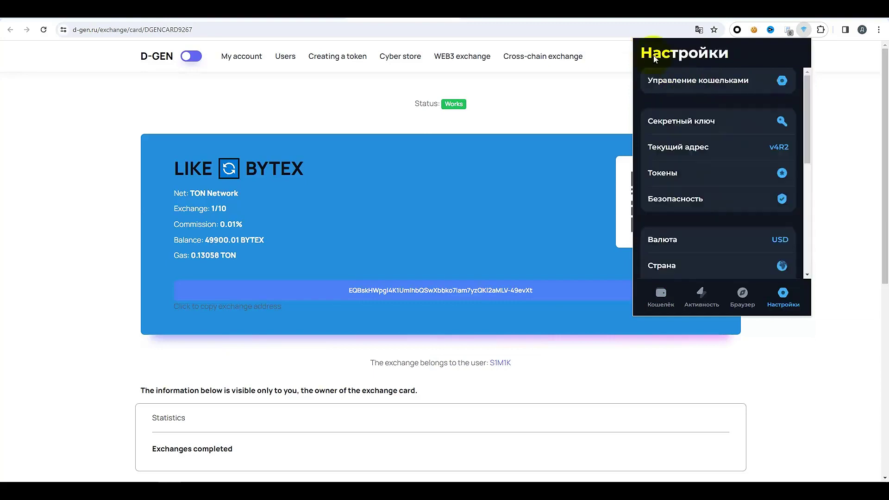
pyautogui.click(667, 293)
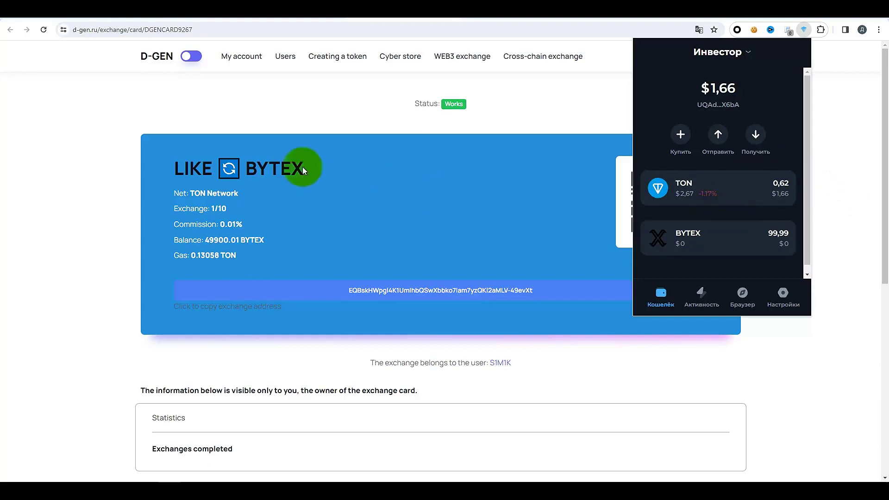
# - Close the wallet popup and highlight the card's 49900.01 BYTEX balance and 0.13058 TON gas
pyautogui.click(847, 173)
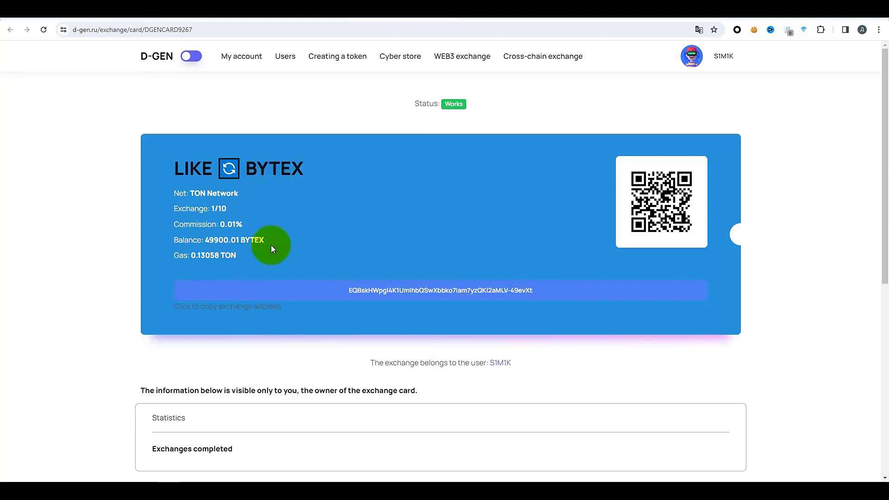
pyautogui.moveTo(255, 265); pyautogui.dragTo(234, 256)
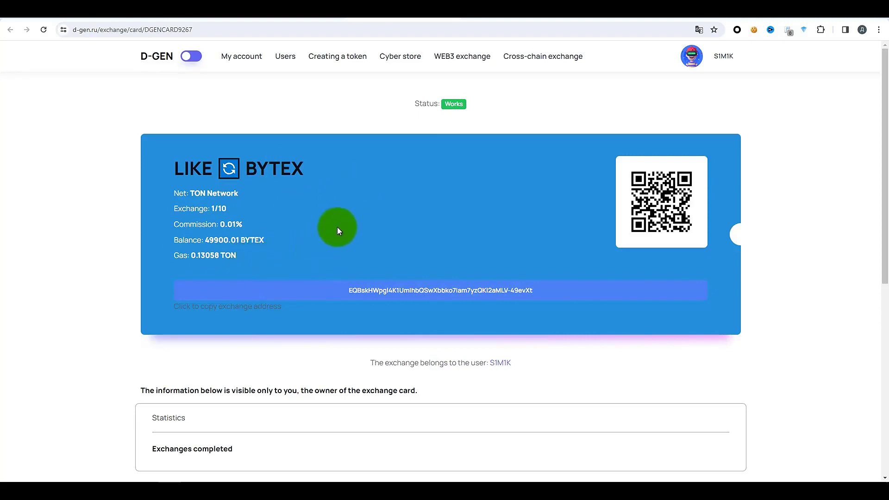
pyautogui.moveTo(210, 260)
pyautogui.mouseDown()
pyautogui.moveTo(196, 261)
pyautogui.moveTo(218, 258)
pyautogui.mouseUp()
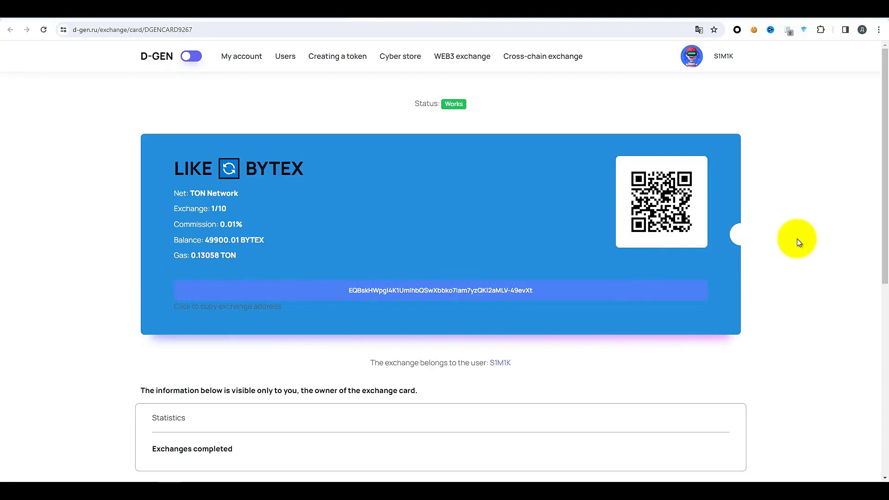
pyautogui.click(287, 178)
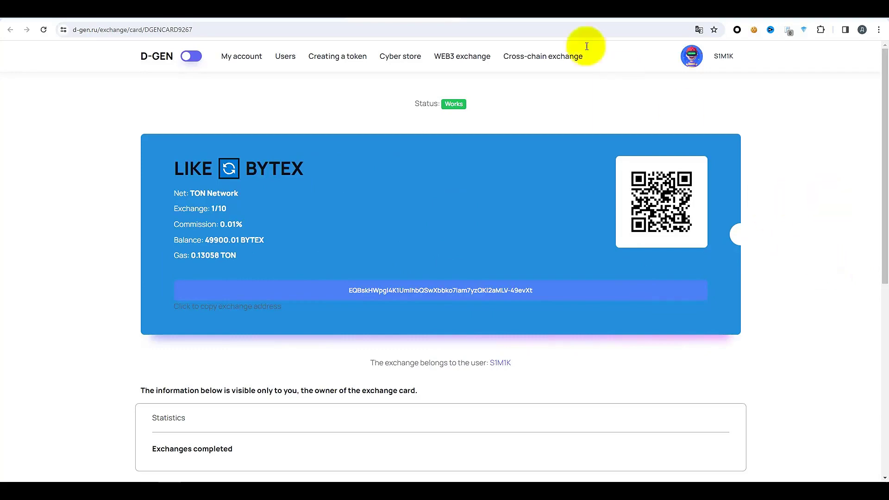
pyautogui.click(502, 10)
# - Scroll the Tonviewer transaction page to the top and open Tonkeeper to see the TON and BYTEX balances
pyautogui.scroll(5, 801, 290)
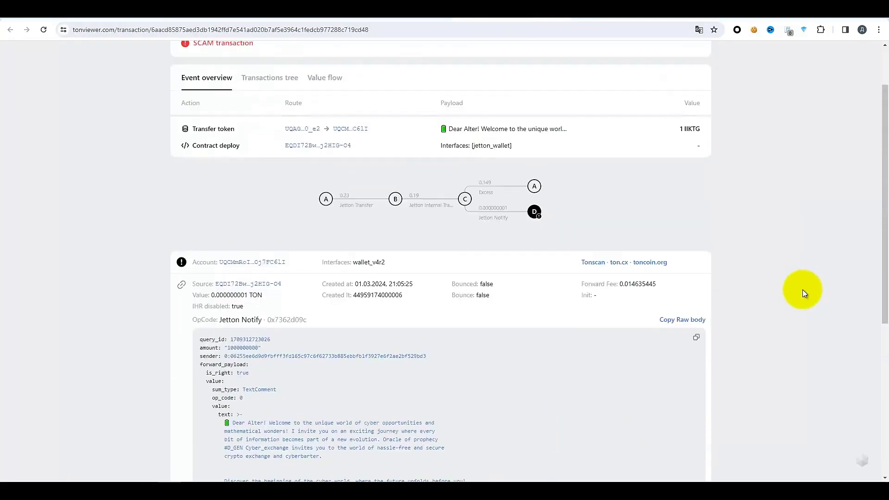
pyautogui.scroll(2, 804, 293)
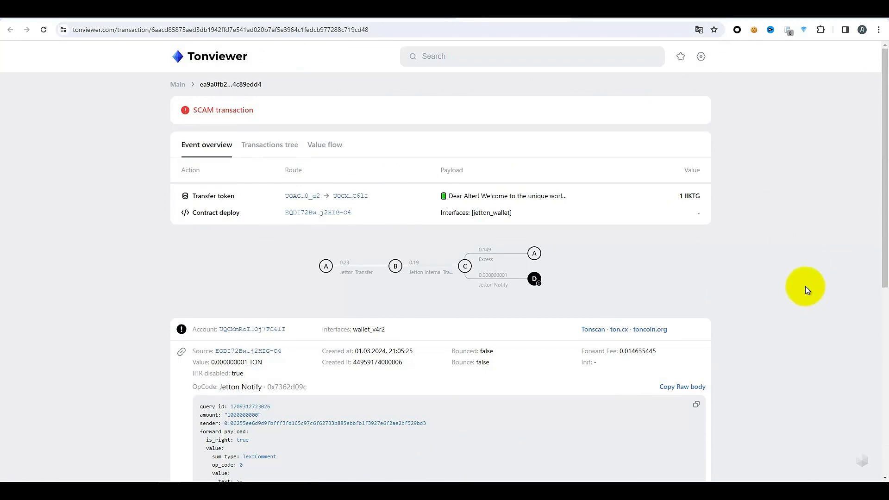
pyautogui.click(804, 31)
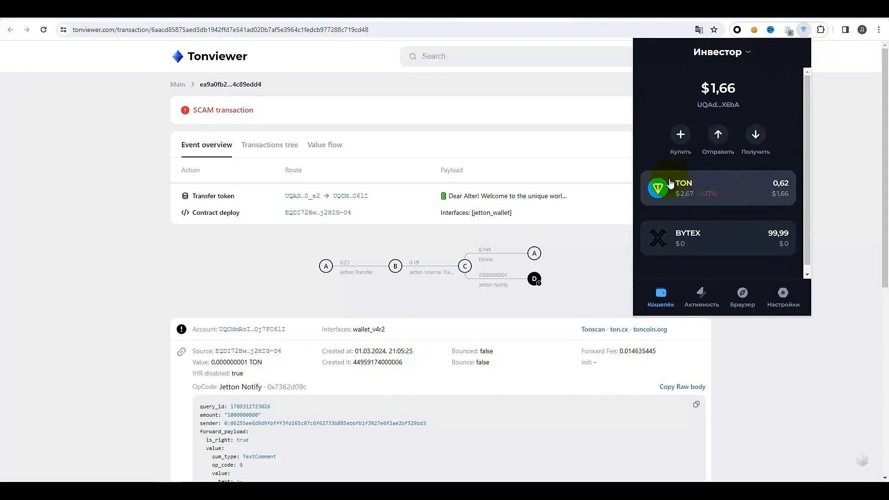
# - Review the +0,60 TON transfer received 1 March, 11:21 in Toncoin history, then close Tonkeeper
pyautogui.click(742, 185)
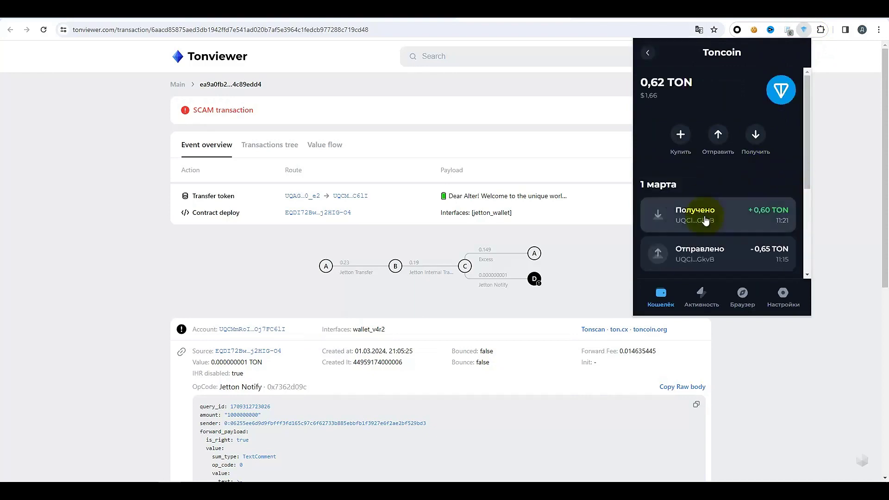
pyautogui.click(740, 212)
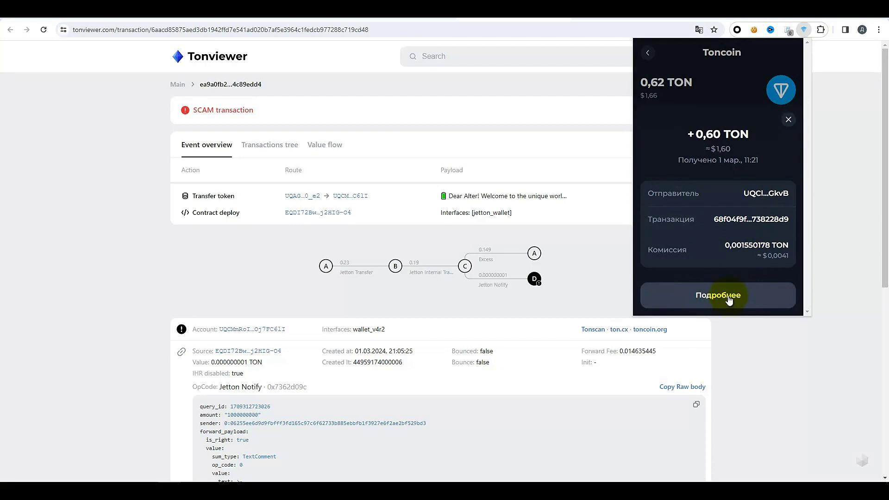
pyautogui.click(852, 171)
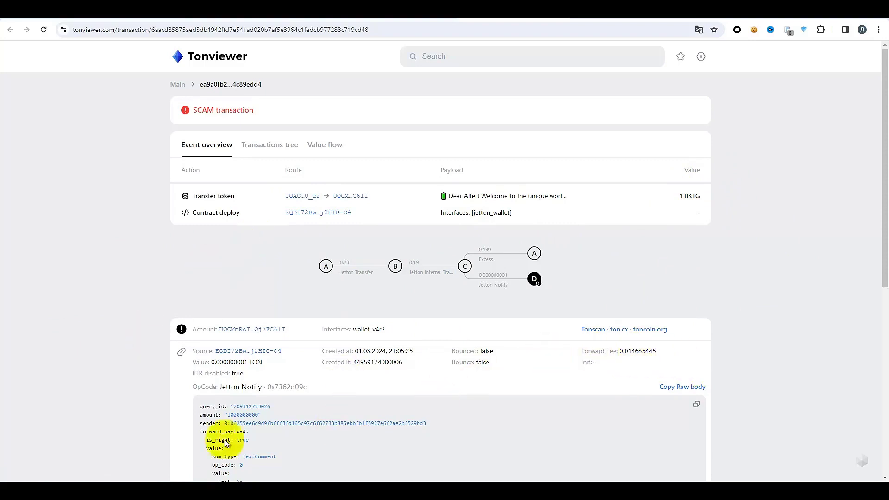
pyautogui.scroll(-4, 79, 407)
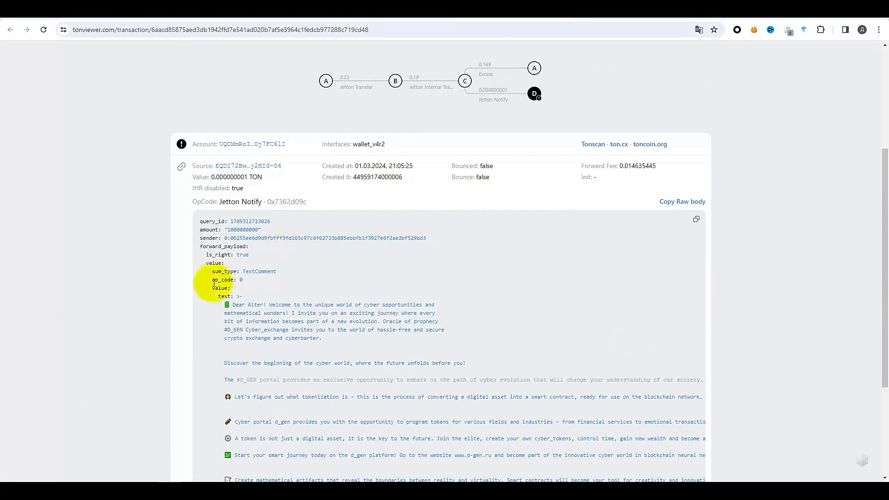
pyautogui.scroll(-2, 274, 382)
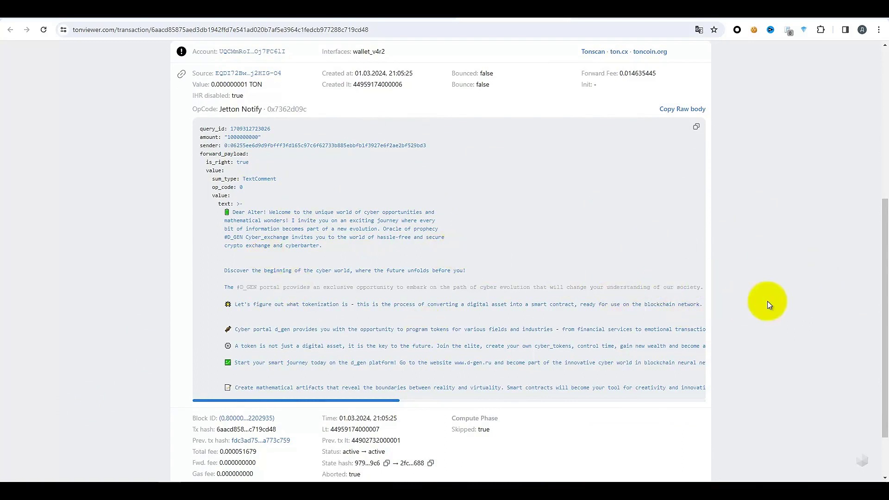
pyautogui.scroll(-2, 804, 384)
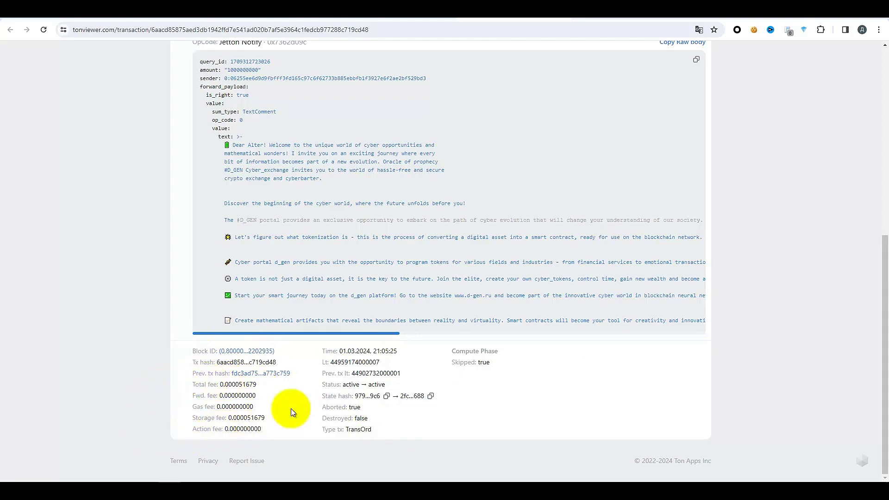
pyautogui.scroll(8, 829, 333)
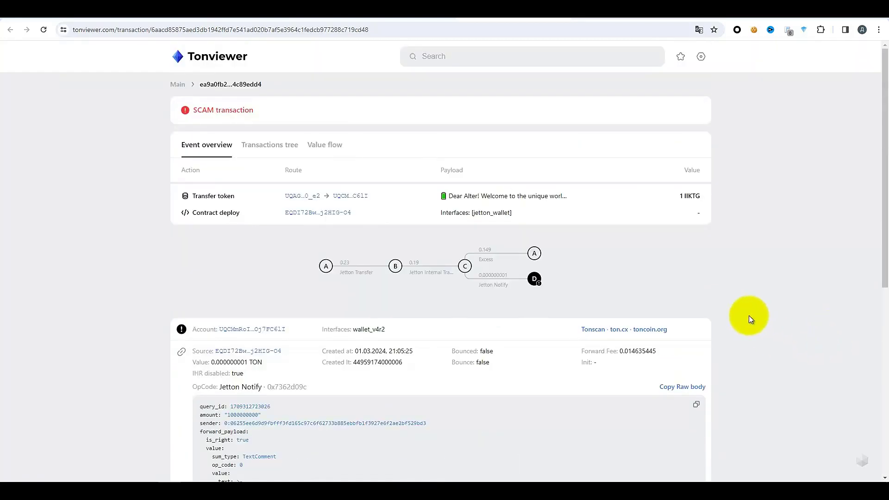
# - Revisit the LIKE⇄BYTEX exchange card, then return to the Yandex results for cyber academy of the new economy
pyautogui.click(399, 21)
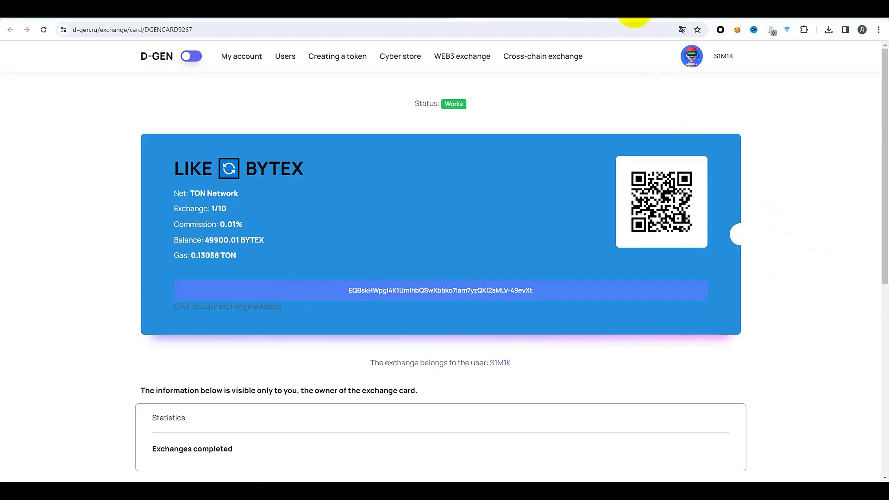
pyautogui.click(631, 12)
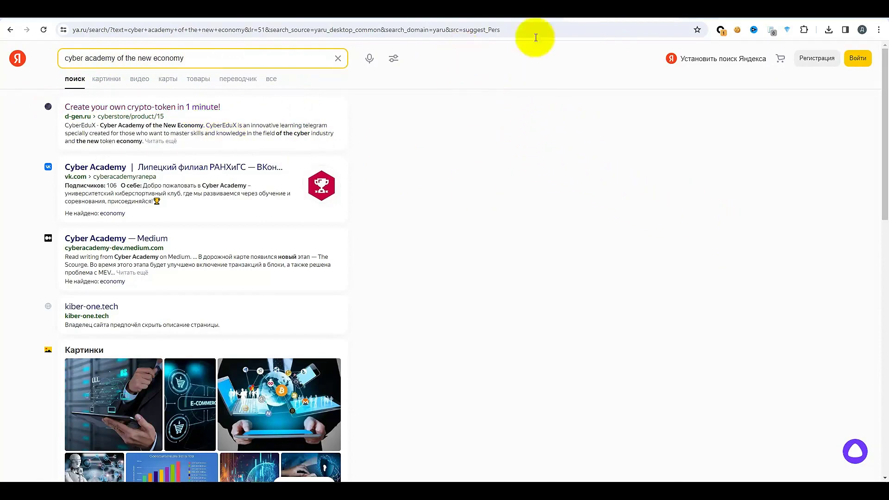
# - Move from the Yandex results to the D-GEN CyberEduX product tab
pyautogui.click(403, 18)
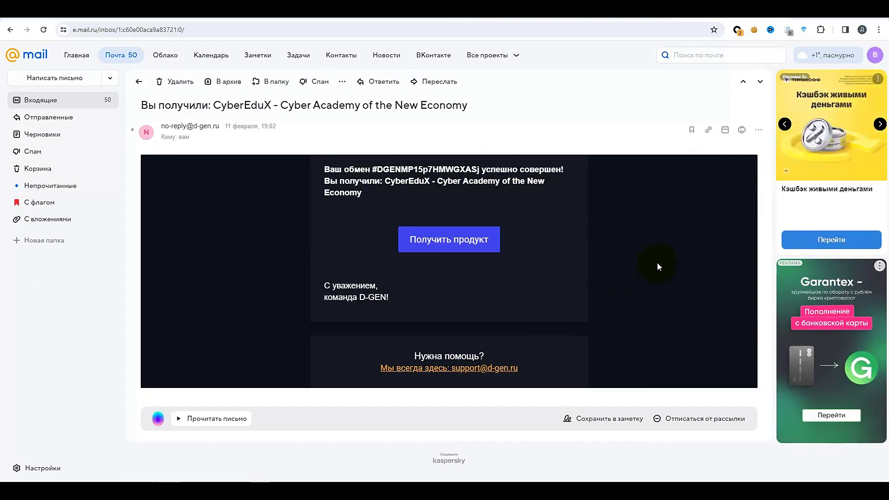
# - Read through the Quantumdgen Telegram channel posts, then return to the browser's CyberEduX product page
pyautogui.click(240, 475)
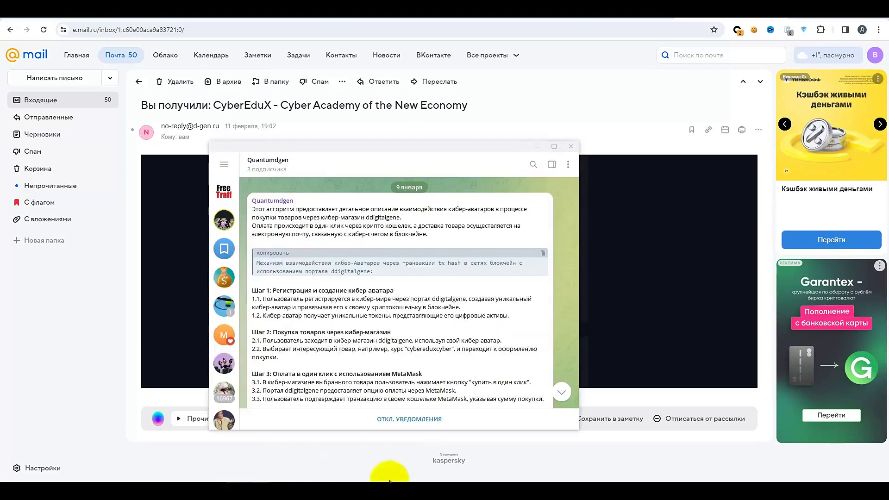
pyautogui.scroll(-5, 561, 228)
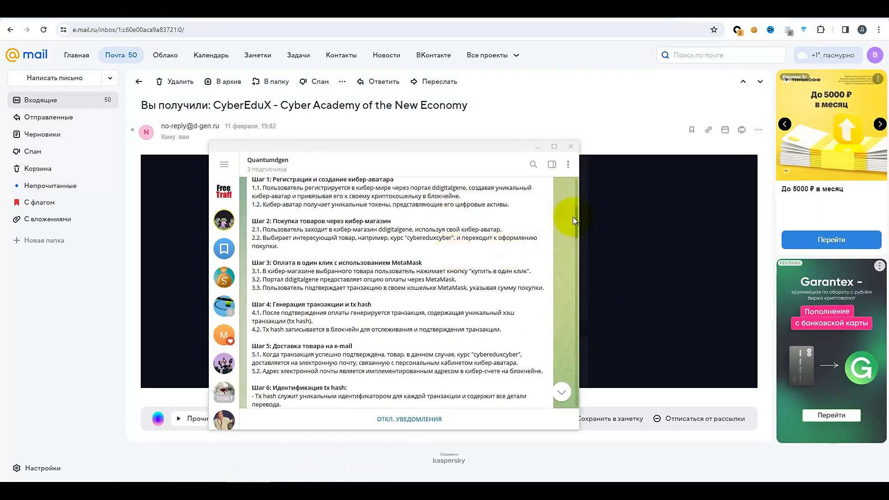
pyautogui.moveTo(576, 221); pyautogui.dragTo(570, 324)
pyautogui.scroll(-3, 513, 264)
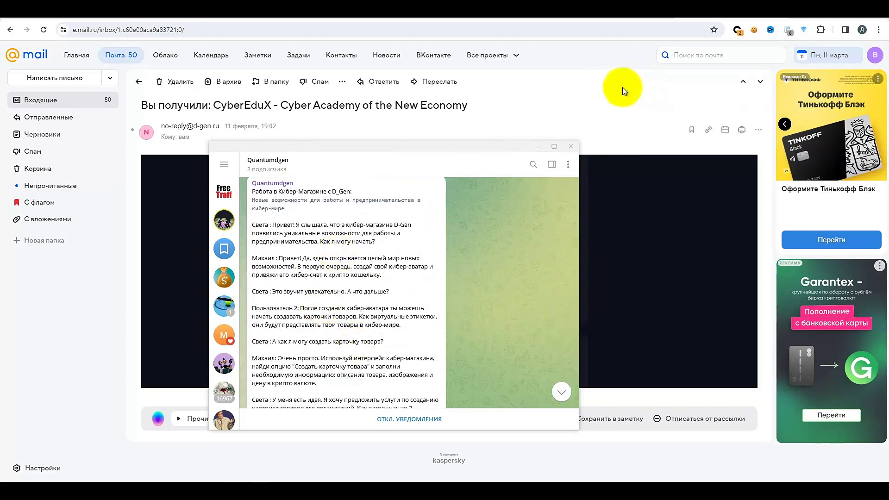
pyautogui.click(624, 87)
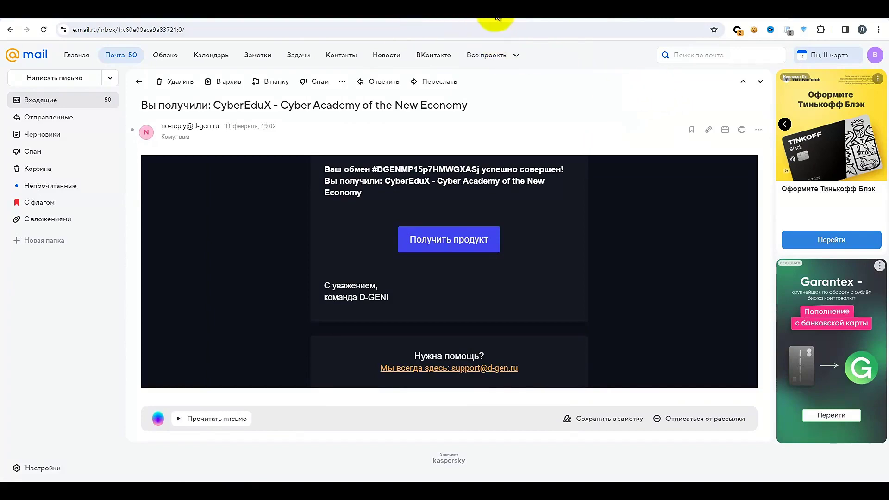
pyautogui.click(419, 10)
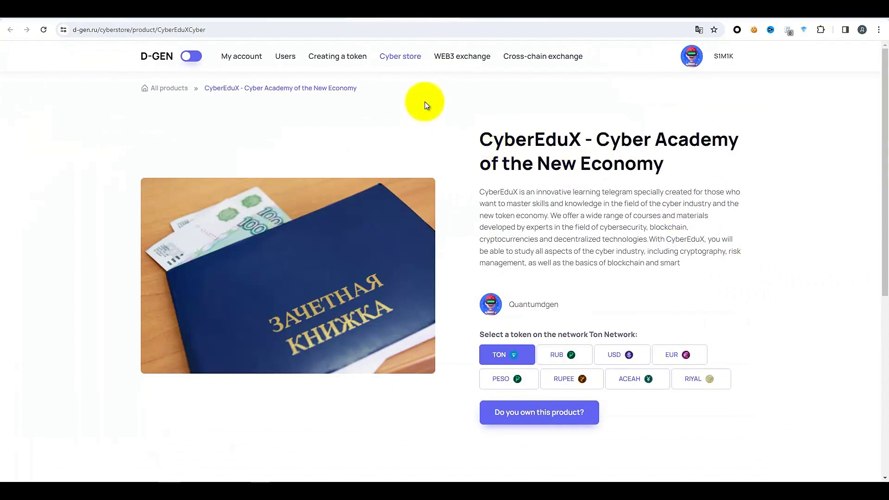
# - Return to the LIKE⇄BYTEX exchange card and enlarge its QR code, then shrink it back
pyautogui.click(493, 10)
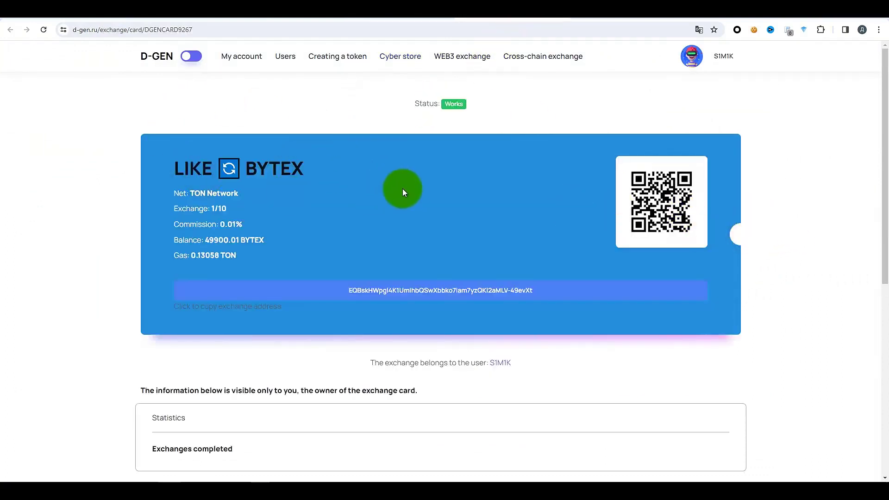
pyautogui.click(353, 169)
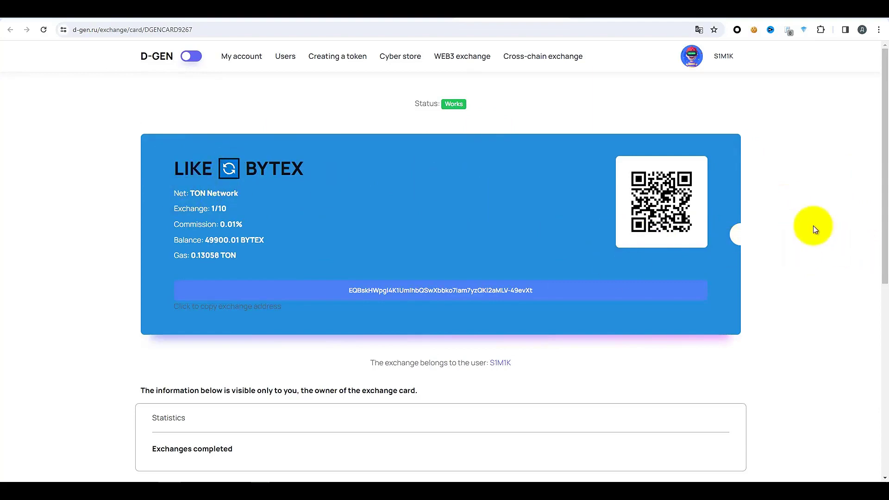
pyautogui.click(520, 224)
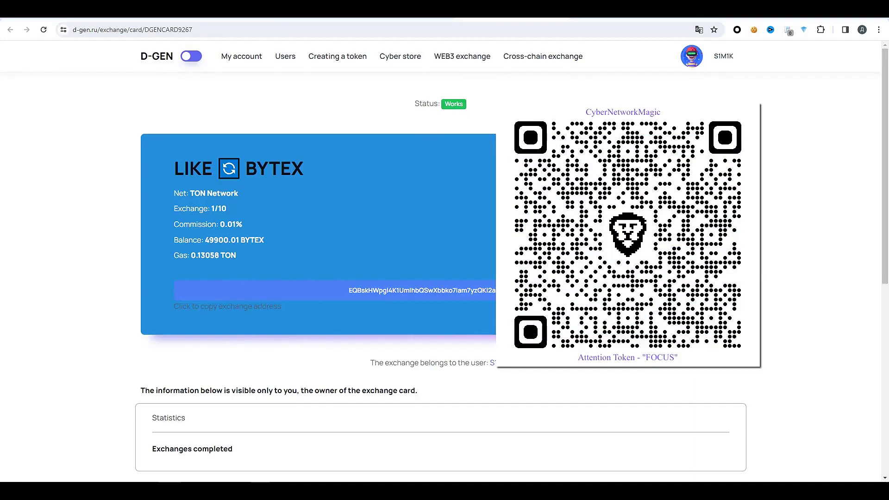
pyautogui.click(806, 238)
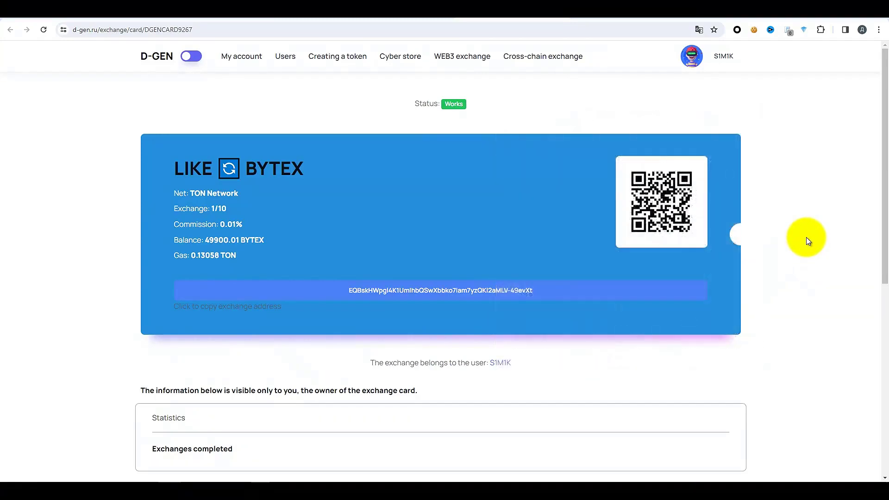